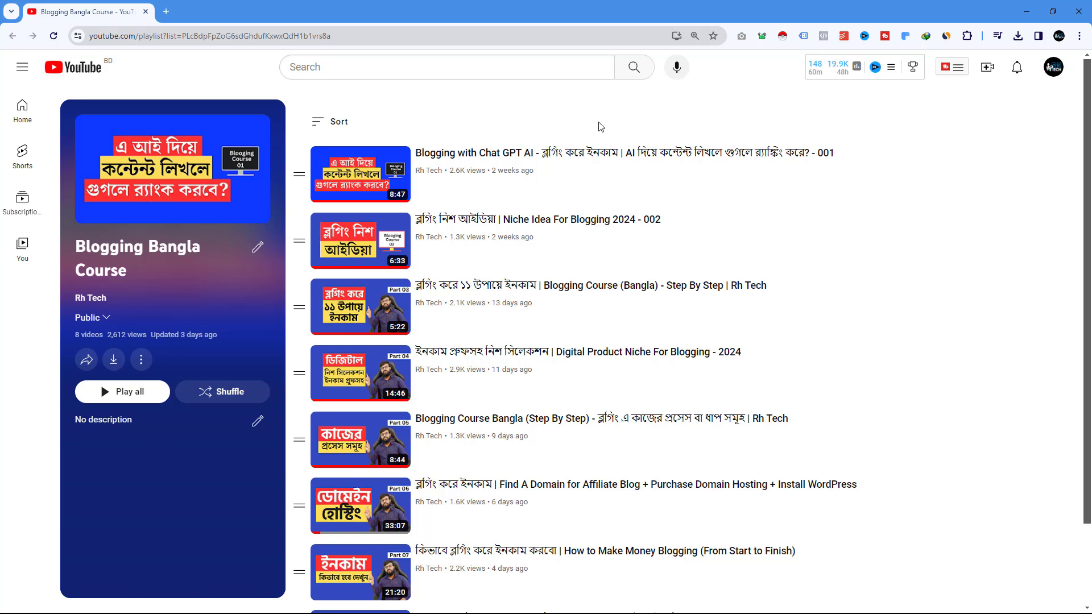
# Open the affistation.com site in a new browser tab and go to its WordPress admin dashboard.
pyautogui.click(168, 12)
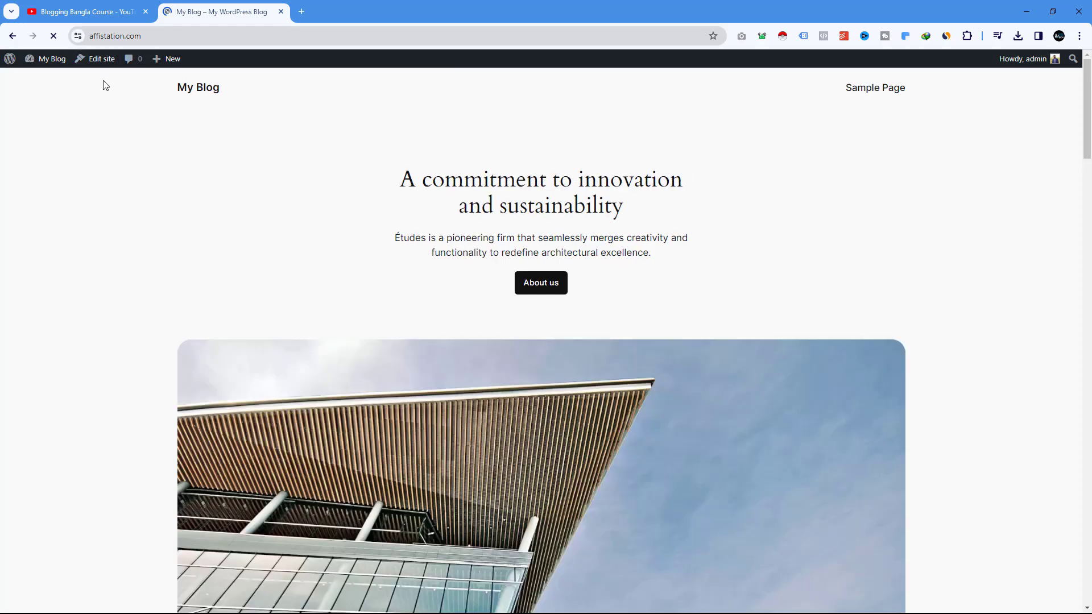
pyautogui.moveTo(44, 60)
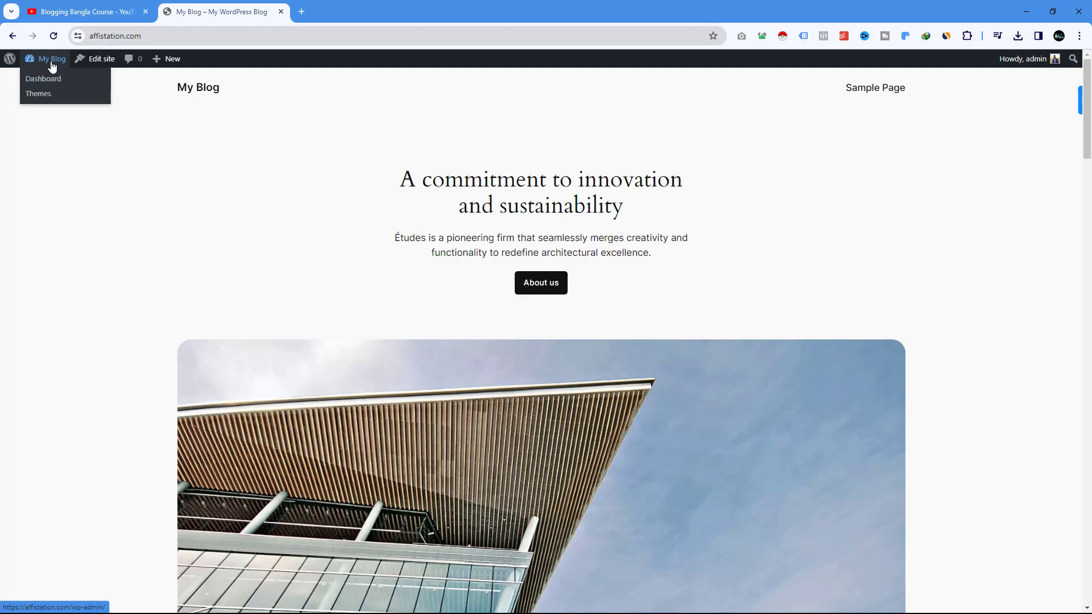
pyautogui.click(49, 82)
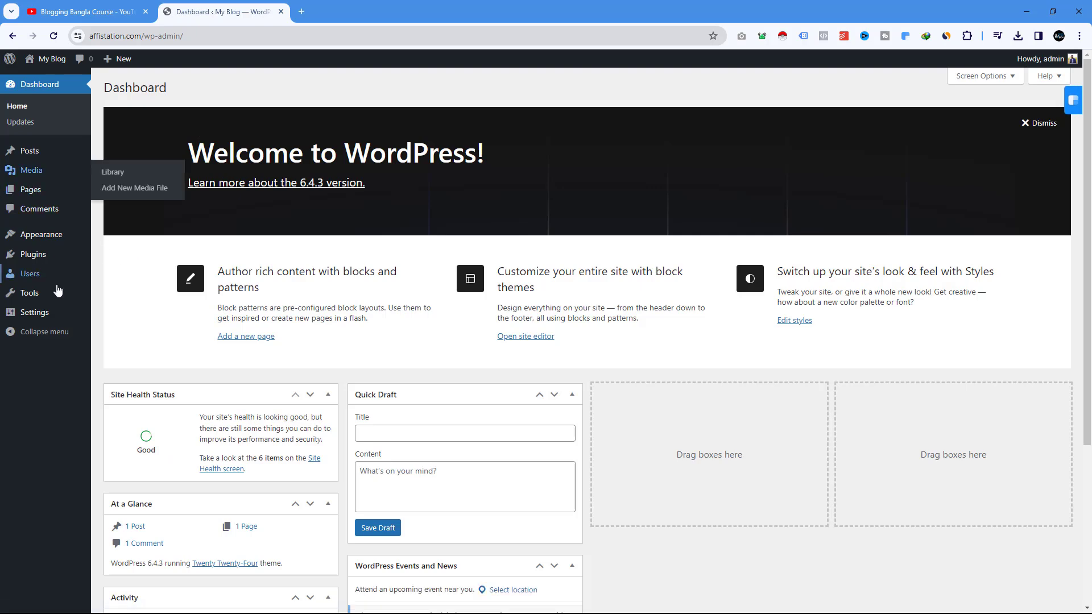
# Open the WordPress site's General Settings page.
pyautogui.hotkey('ctrl', '+')
pyautogui.hotkey('ctrl', '+')
pyautogui.hotkey('ctrl', '+')
pyautogui.hotkey('ctrl', '+')
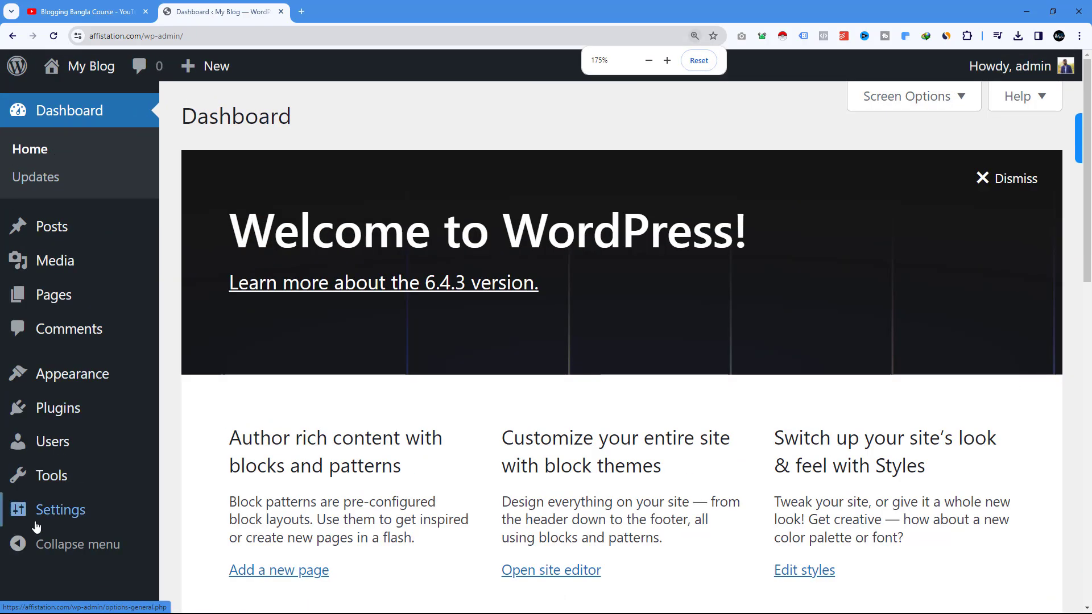
pyautogui.click(83, 514)
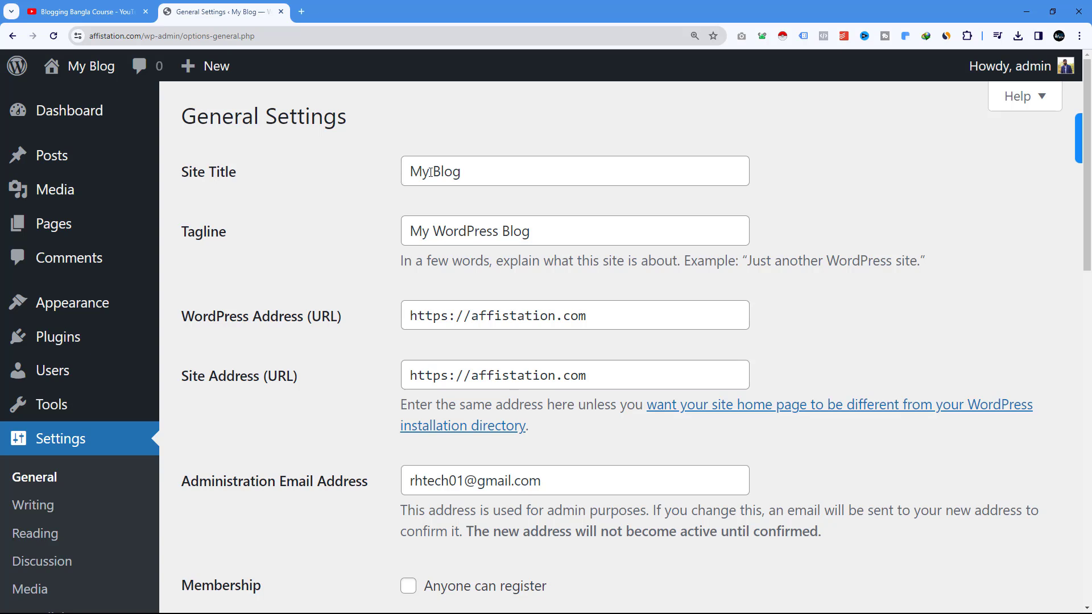
# Set the site title to "Affi Station" and the tagline to "Business Software Deals, Themes and Plugins Idea".
pyautogui.tripleClick(475, 174)
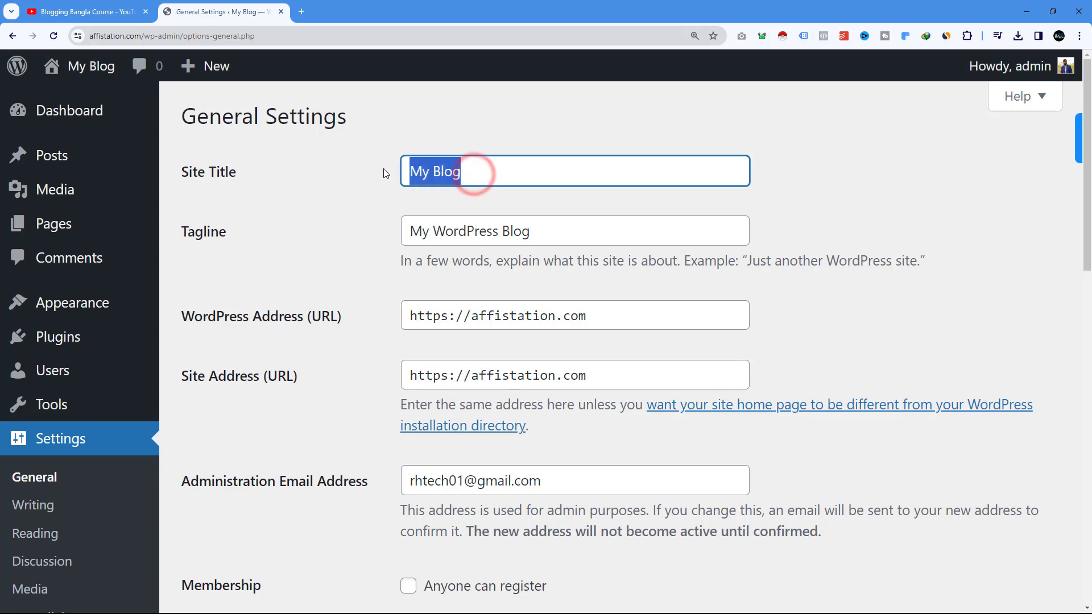
pyautogui.write('Affi Station')
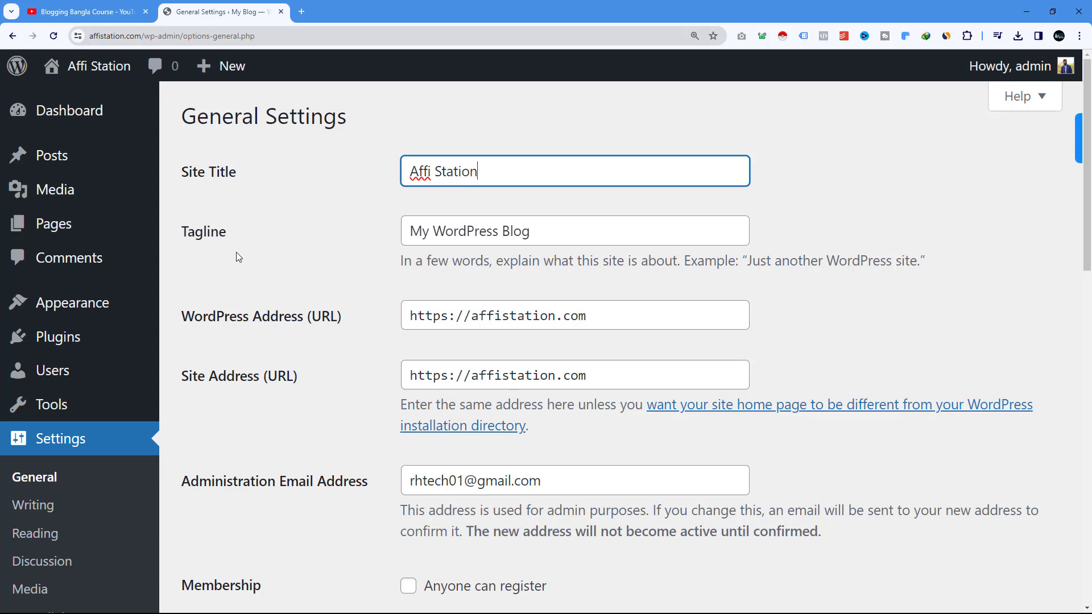
pyautogui.moveTo(542, 235); pyautogui.dragTo(398, 233)
pyautogui.press('BackSpace')
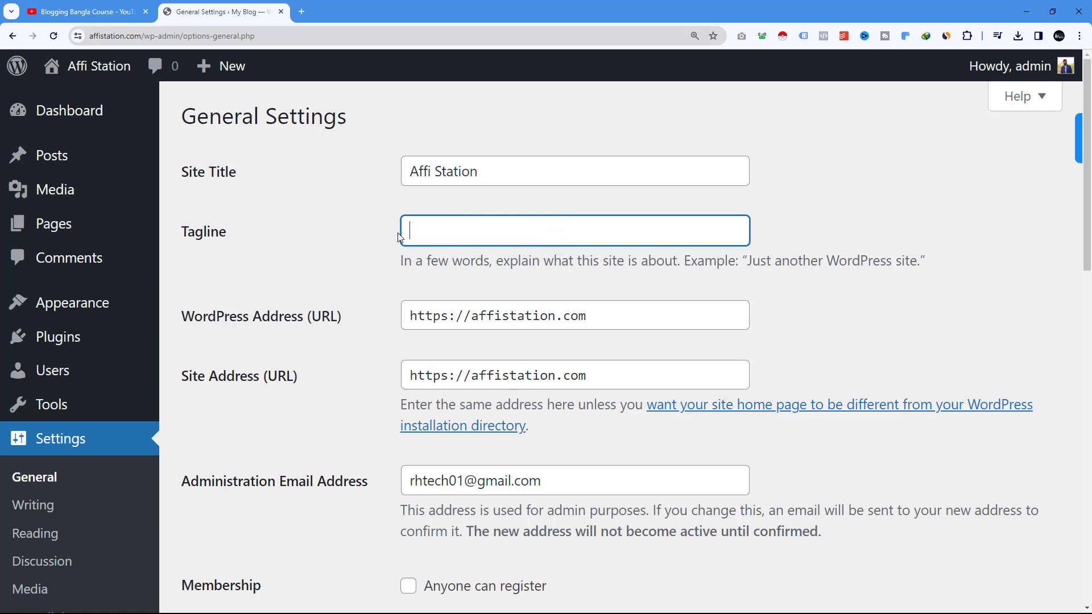
pyautogui.write('Business Software')
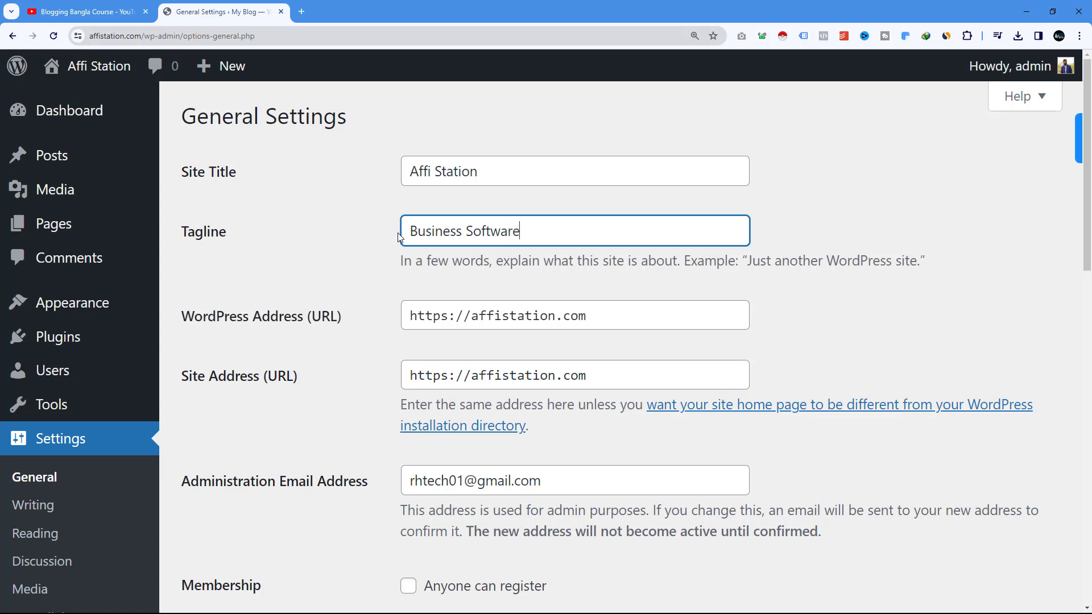
pyautogui.write(' Deals, Themes and Plugins')
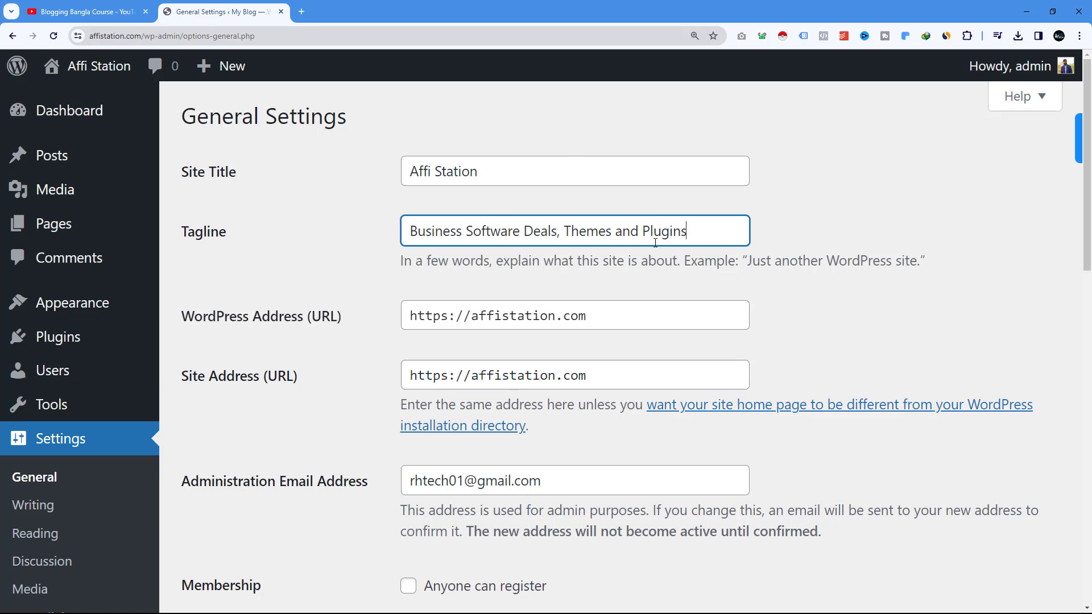
pyautogui.write(' Idea')
# Review the site title and tagline, and examine the address, membership, default role, language and timezone settings.
pyautogui.moveTo(178, 172); pyautogui.dragTo(237, 176)
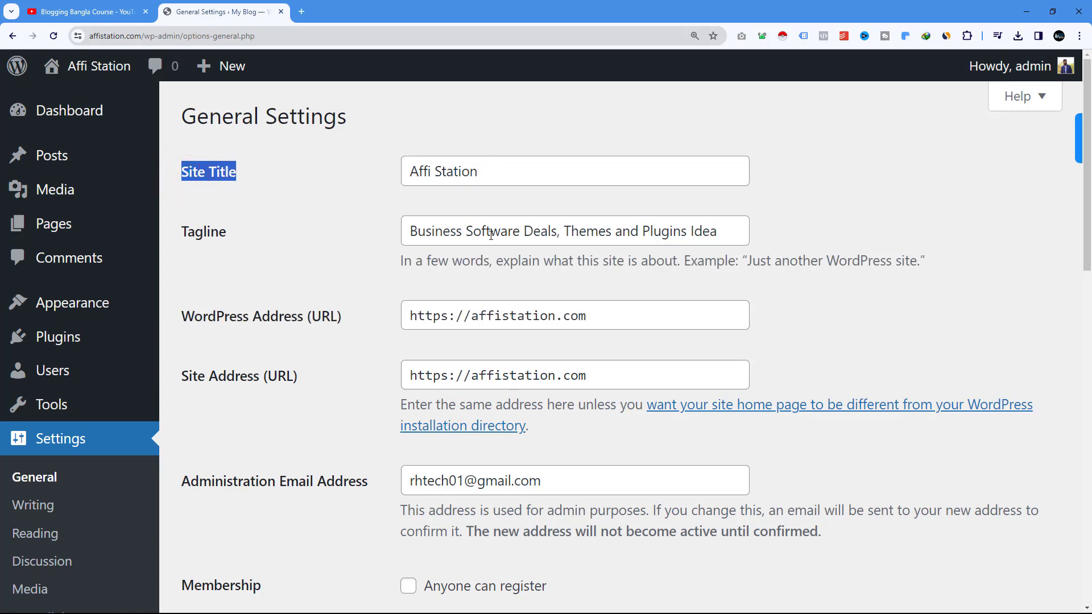
pyautogui.moveTo(463, 230); pyautogui.dragTo(548, 231)
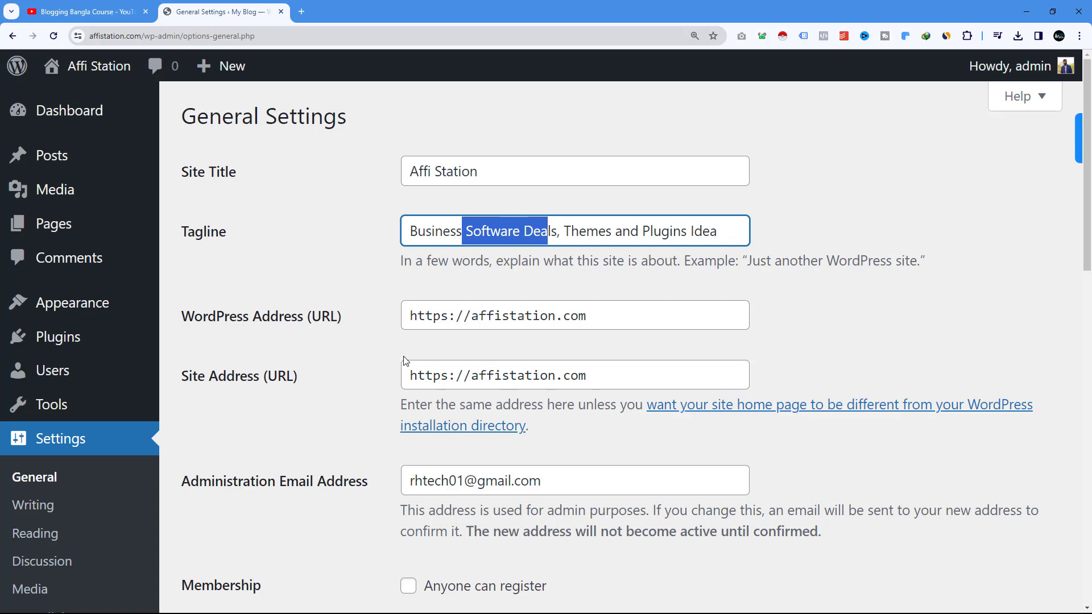
pyautogui.scroll(-2, 401, 354)
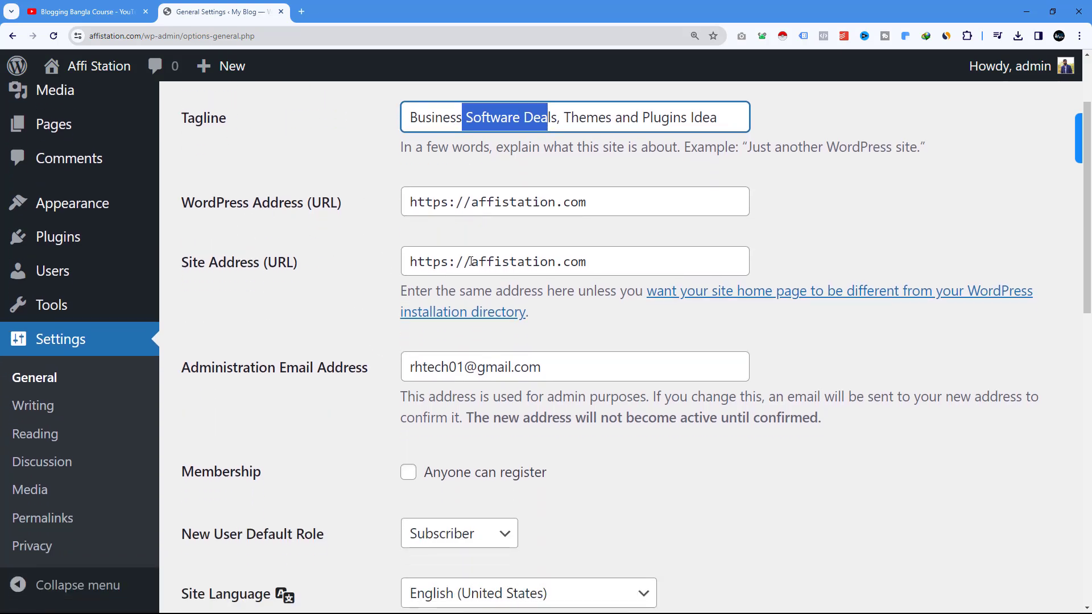
pyautogui.scroll(2, 321, 270)
pyautogui.click(478, 231)
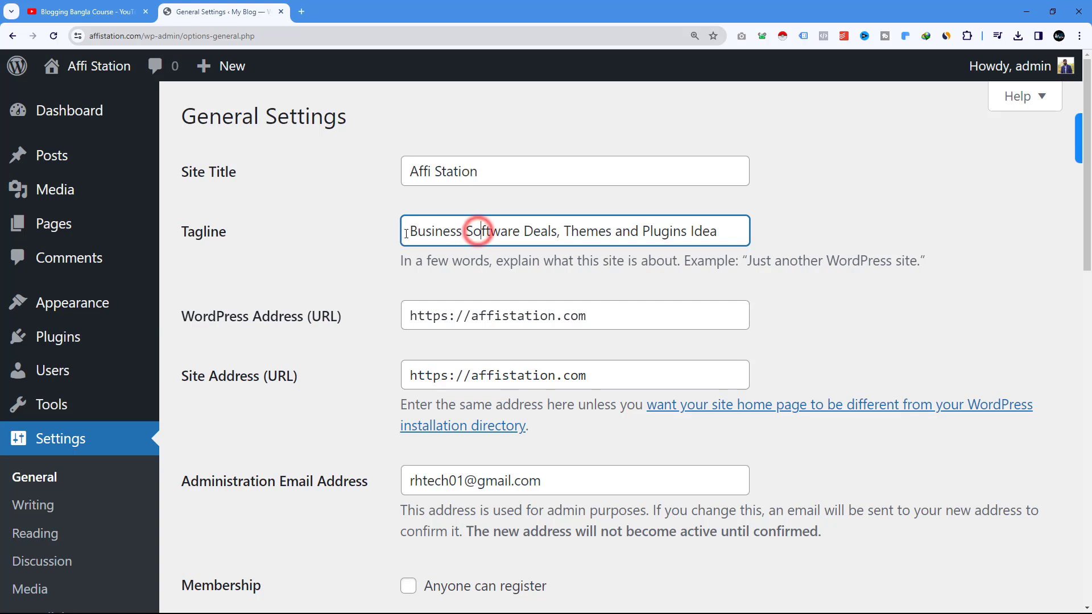
pyautogui.moveTo(410, 231); pyautogui.dragTo(728, 242)
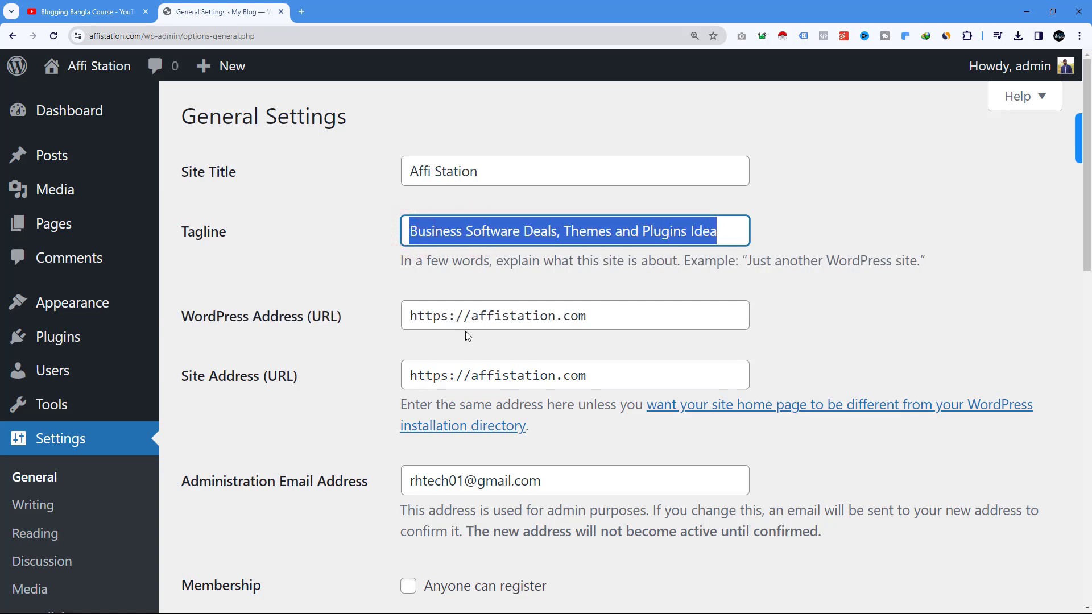
pyautogui.scroll(-3, 465, 333)
pyautogui.moveTo(151, 307)
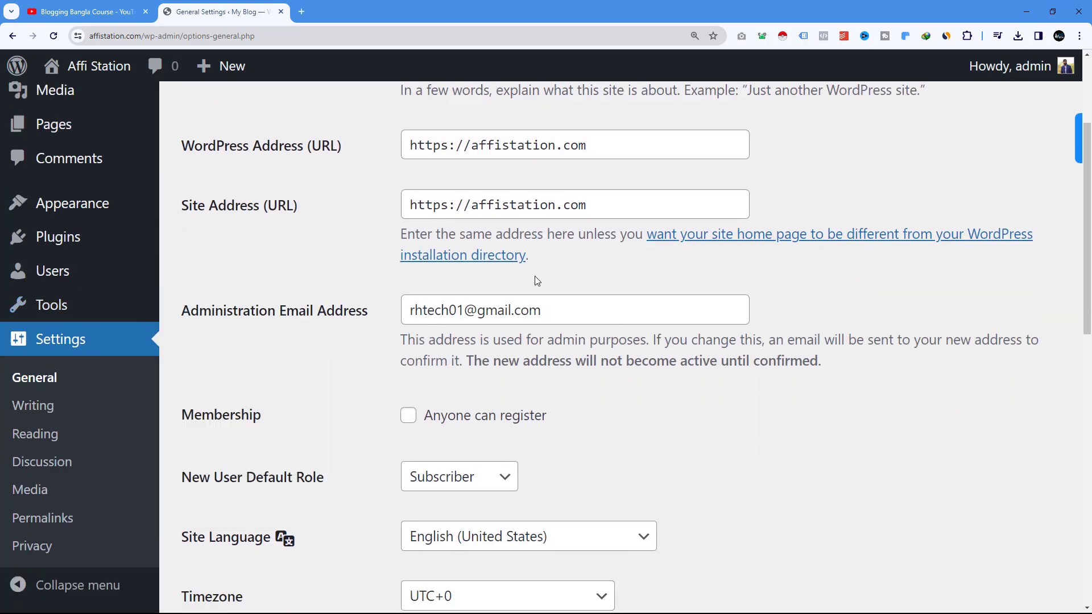
pyautogui.scroll(-2, 538, 278)
pyautogui.scroll(-2, 522, 317)
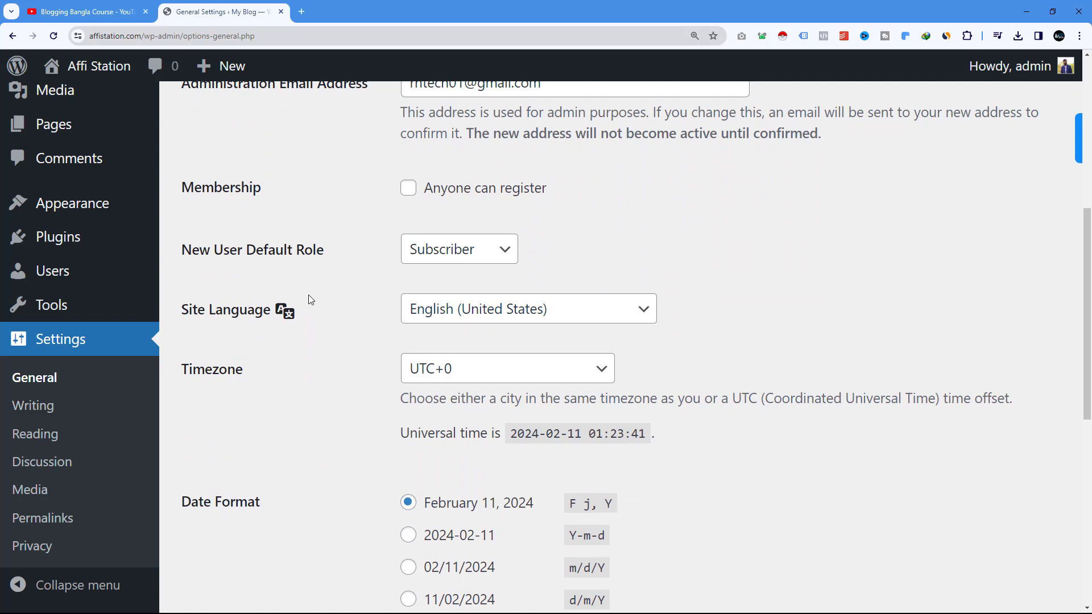
pyautogui.scroll(-2, 429, 273)
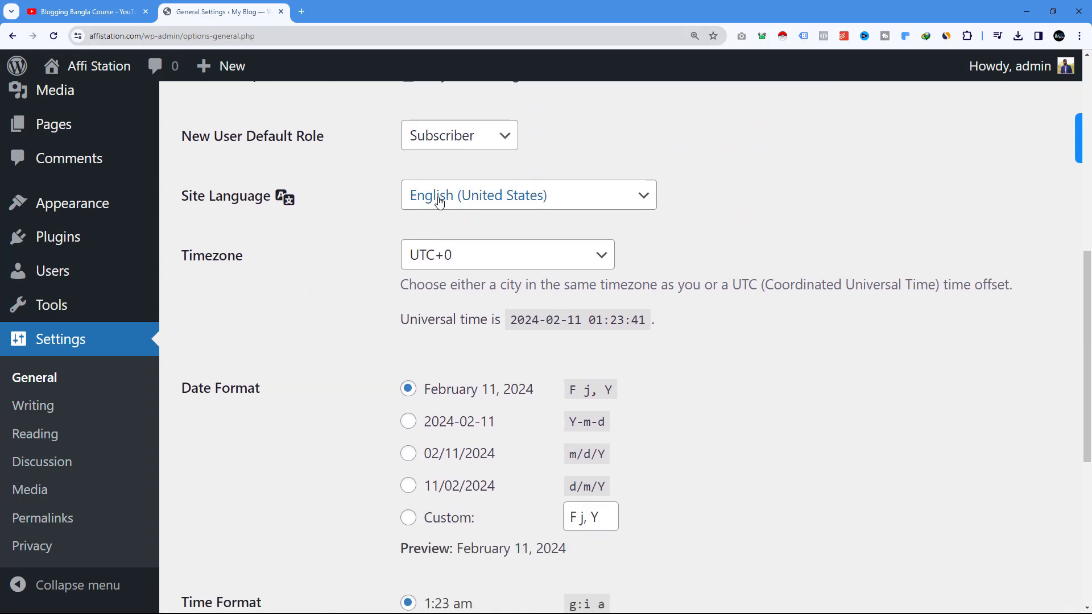
pyautogui.scroll(-2, 203, 212)
pyautogui.scroll(2, 582, 206)
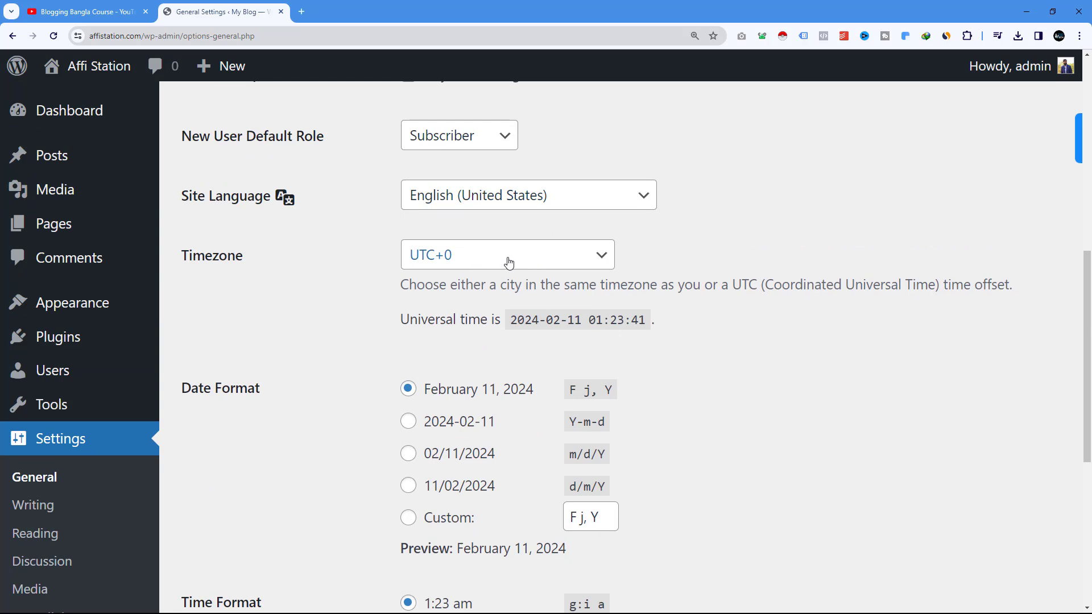
pyautogui.click(509, 262)
pyautogui.scroll(-2, 501, 315)
pyautogui.scroll(-8, 503, 317)
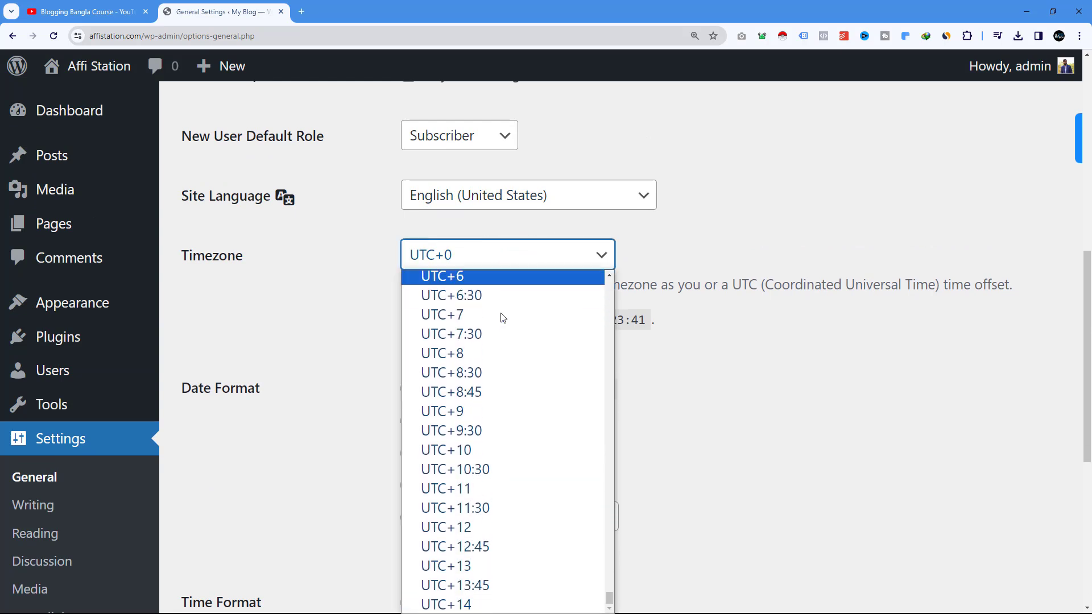
pyautogui.scroll(8, 489, 372)
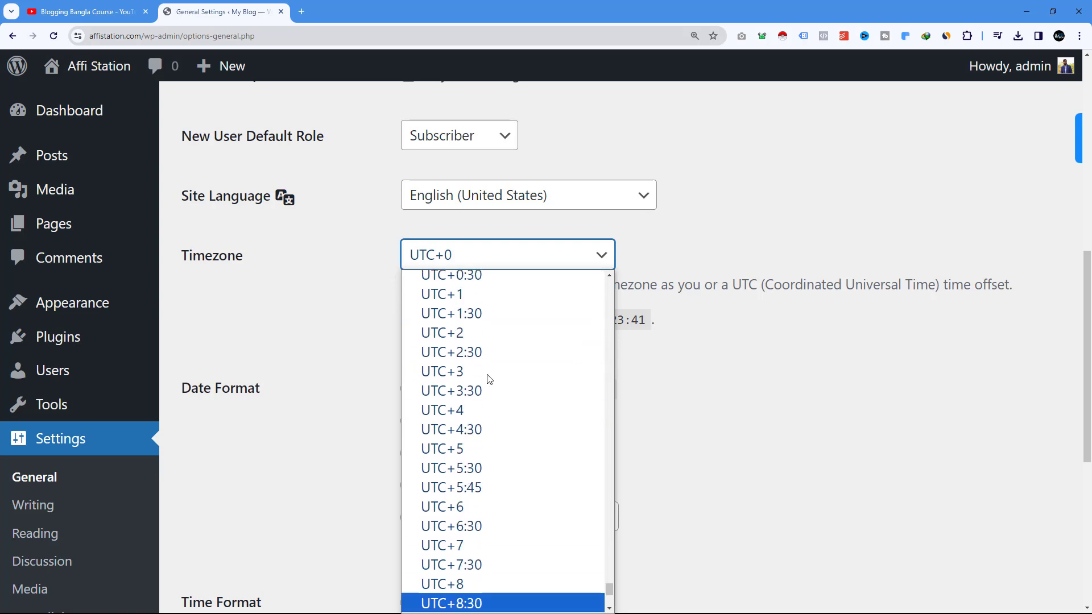
pyautogui.scroll(8, 489, 379)
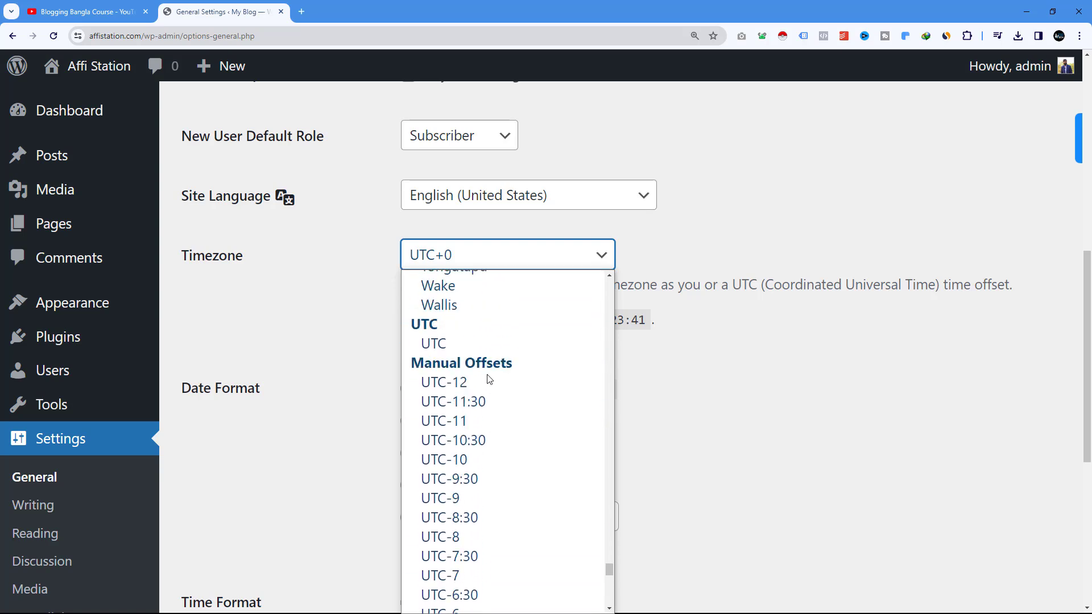
pyautogui.scroll(-15, 489, 379)
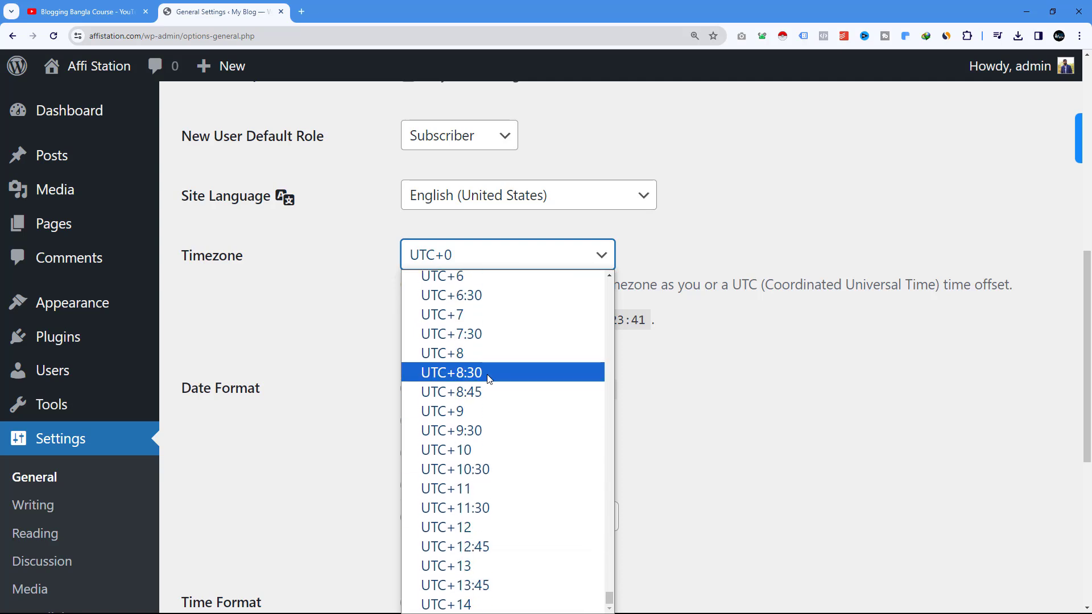
# Search Google in a new tab for "dhaka time zone" and check the GMT offset for Dhaka.
pyautogui.click(301, 12)
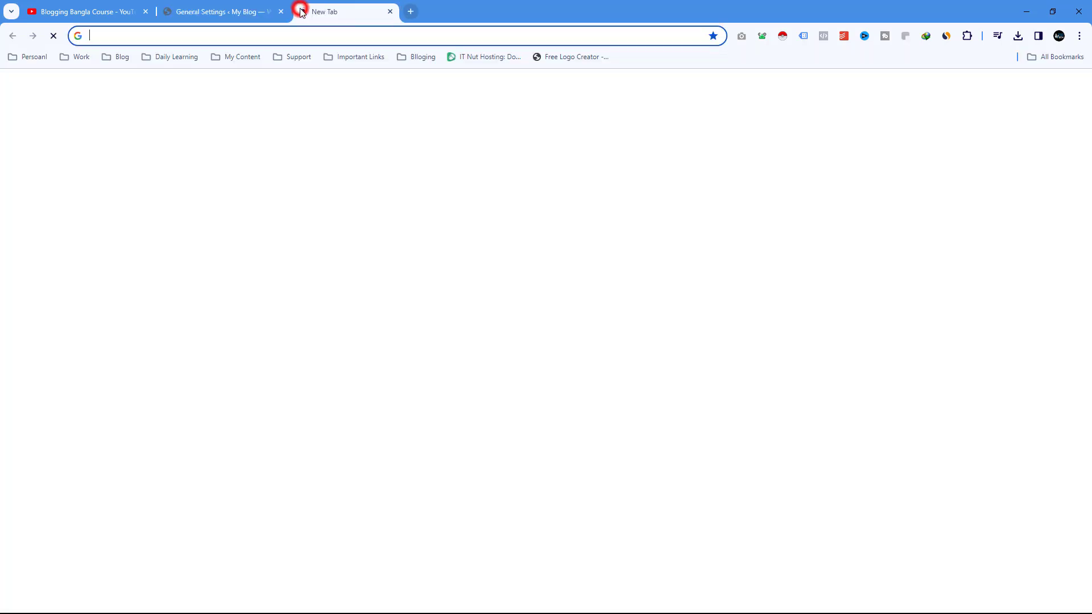
pyautogui.write('dhak')
pyautogui.press('BackSpace')
pyautogui.write('l')
pyautogui.press('BackSpace')
pyautogui.write('ka ')
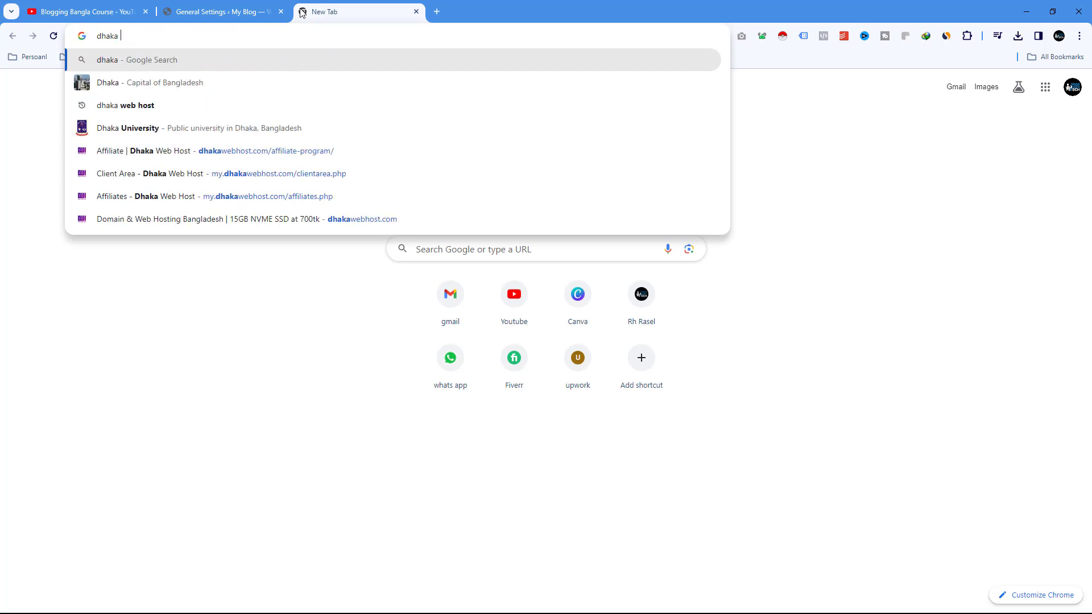
pyautogui.write('time zone')
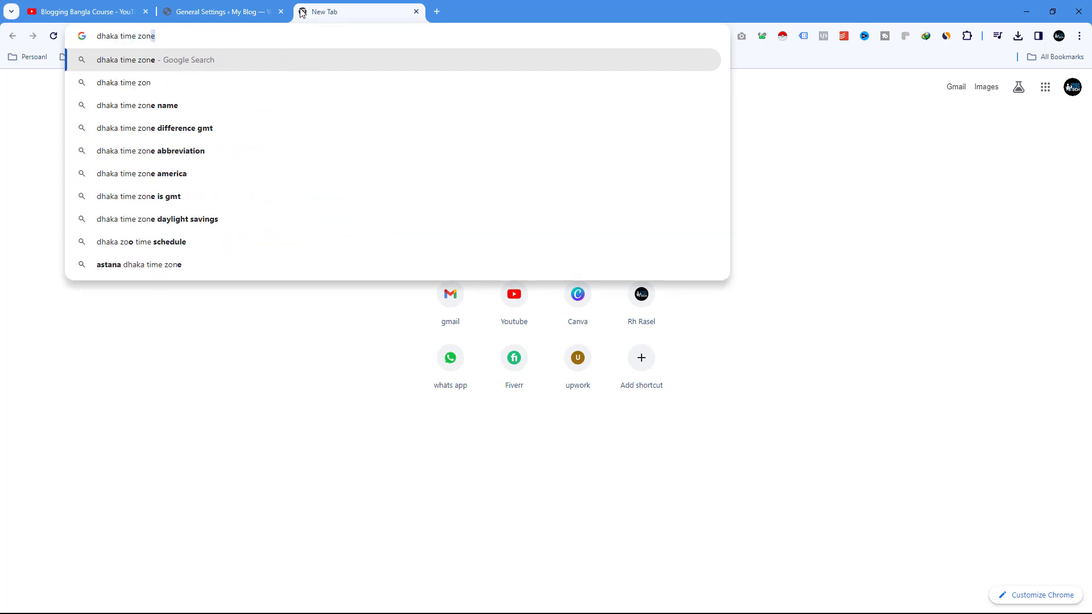
pyautogui.press('Return')
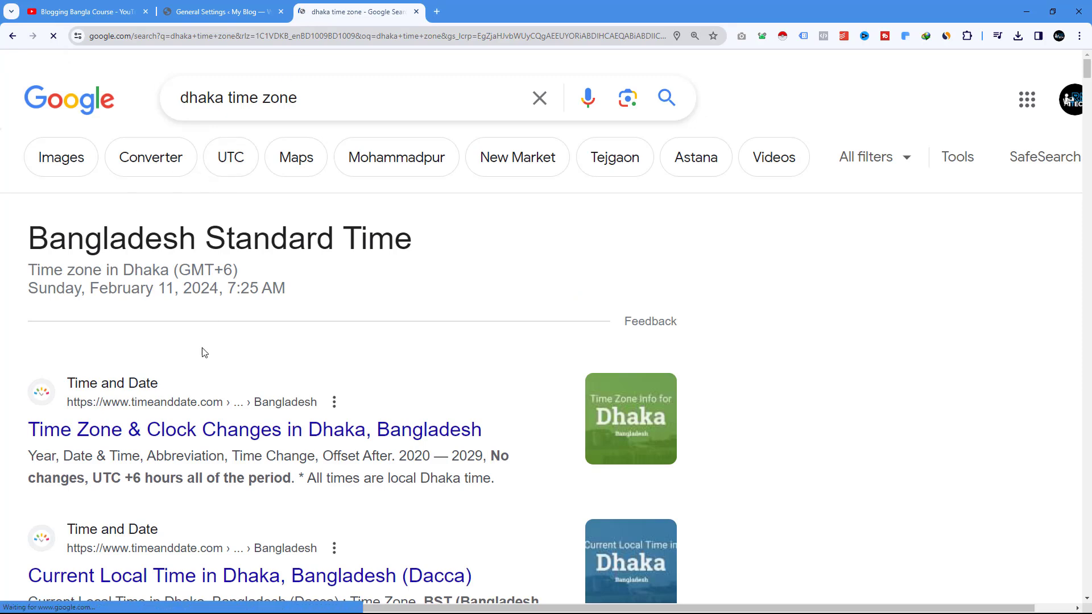
pyautogui.moveTo(179, 270); pyautogui.dragTo(252, 274)
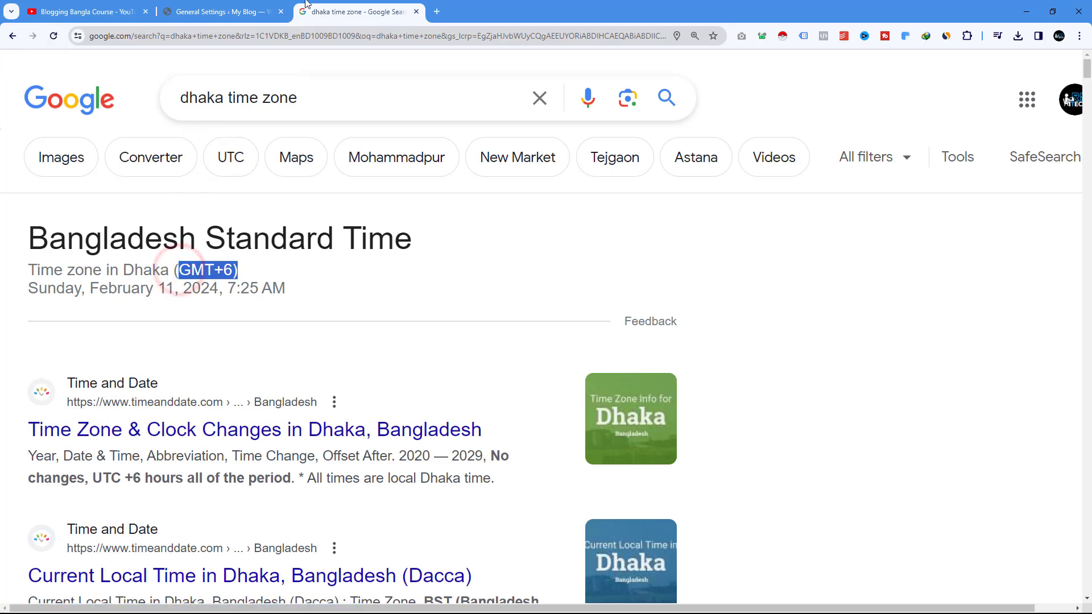
# Return to the WordPress General Settings and set the site's timezone to UTC+6.
pyautogui.click(221, 11)
pyautogui.scroll(-1, 471, 200)
pyautogui.click(471, 200)
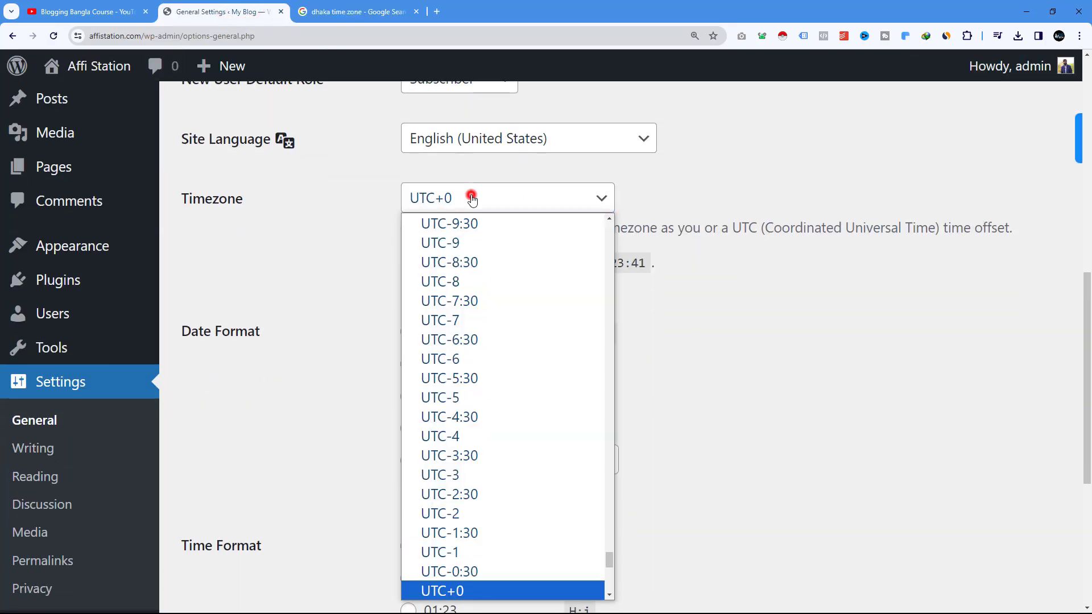
pyautogui.scroll(-10, 527, 350)
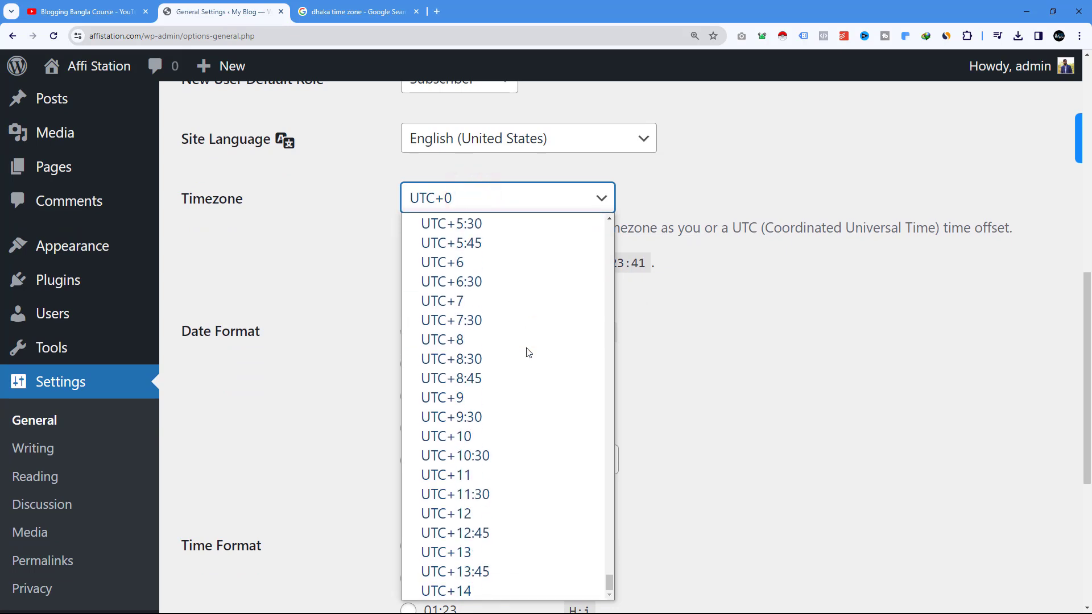
pyautogui.click(457, 263)
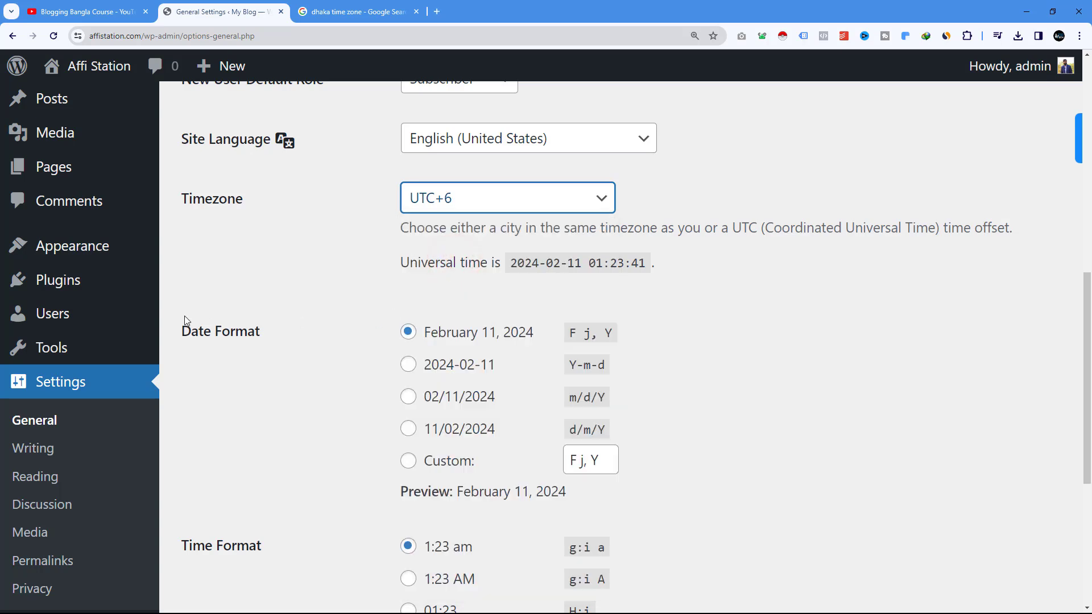
# Set the time format to 1:23 AM (g:i A) and save the general settings.
pyautogui.scroll(-2, 529, 316)
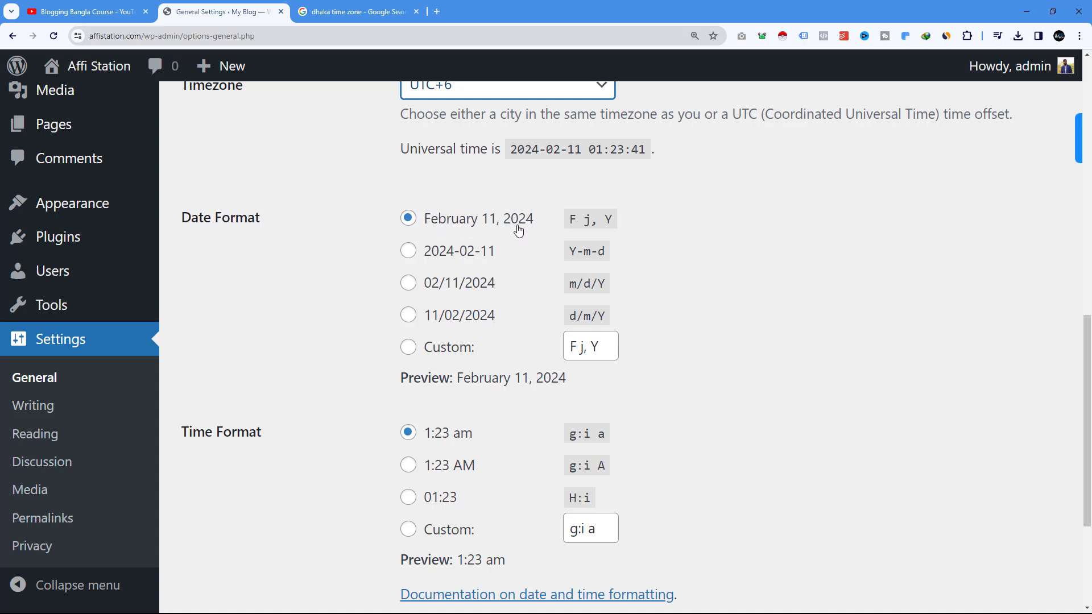
pyautogui.scroll(-1, 529, 229)
pyautogui.moveTo(184, 378); pyautogui.dragTo(277, 376)
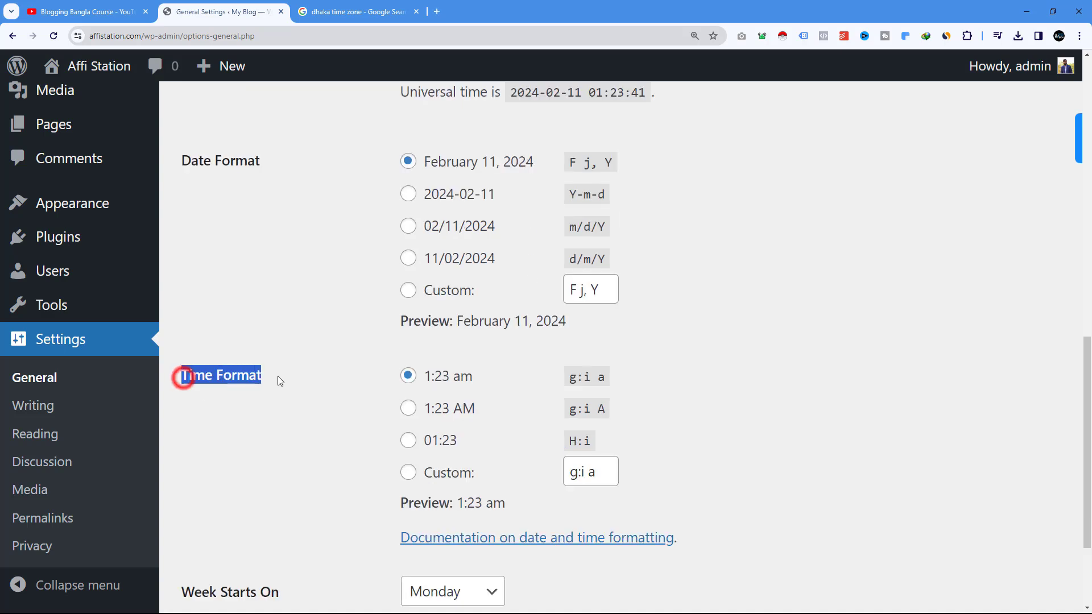
pyautogui.scroll(-3, 525, 370)
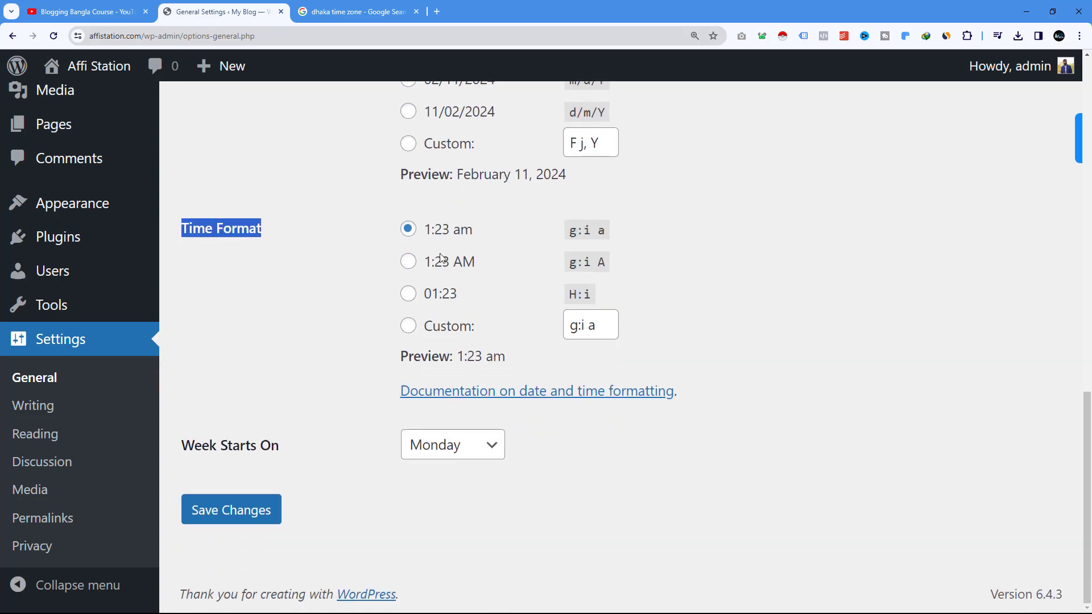
pyautogui.click(407, 262)
pyautogui.click(237, 516)
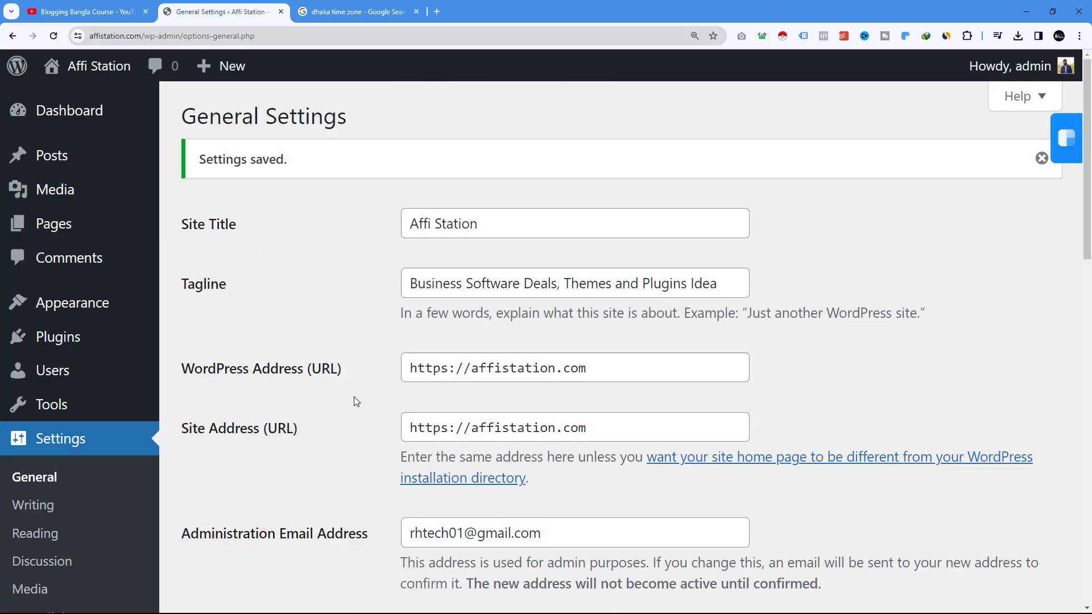
# Open the installed plugins list and delete both the Hello Dolly and Akismet Anti-spam plugins, confirming each deletion.
pyautogui.scroll(-15, 216, 356)
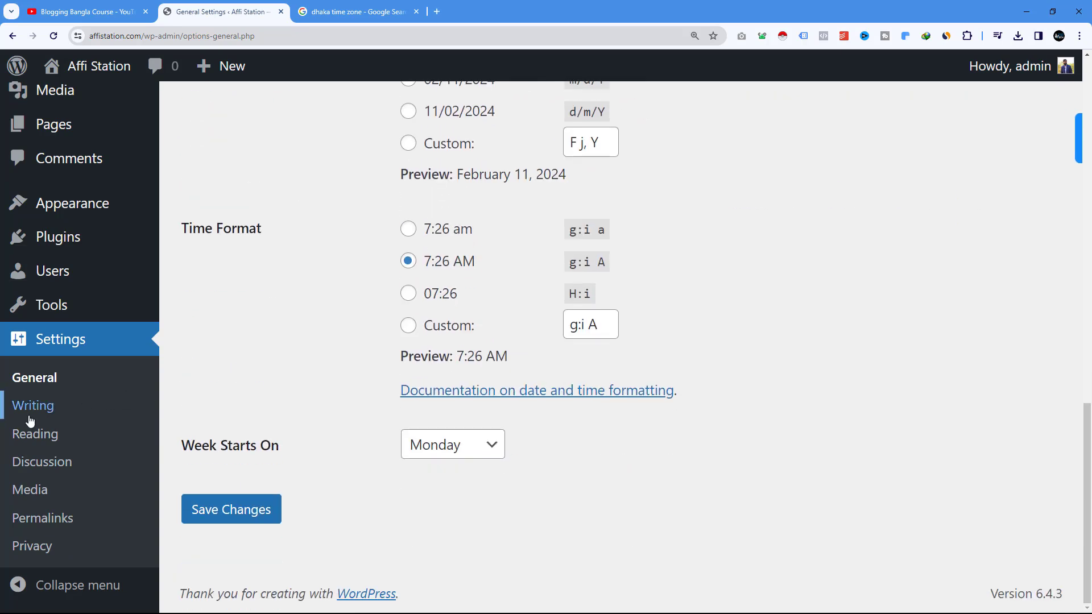
pyautogui.scroll(6, 94, 498)
pyautogui.scroll(4, 94, 498)
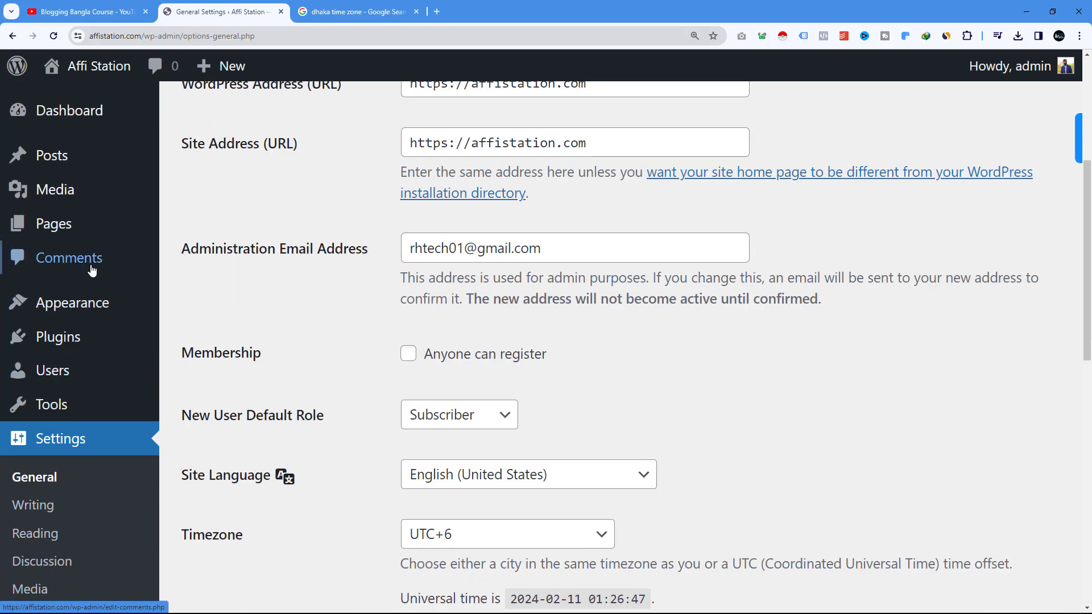
pyautogui.moveTo(58, 339)
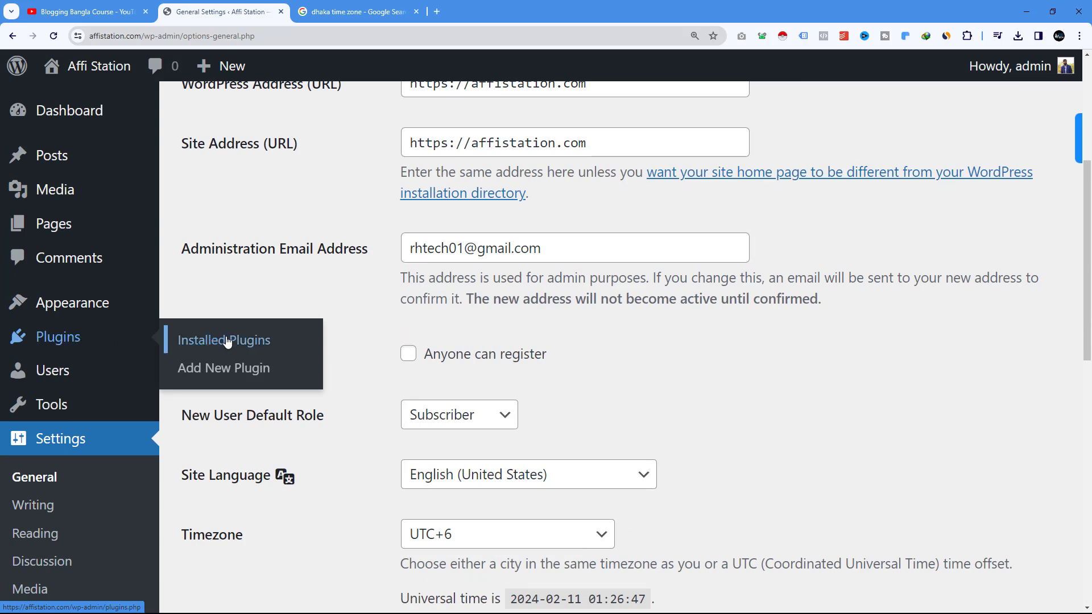
pyautogui.click(246, 343)
pyautogui.scroll(-2, 555, 323)
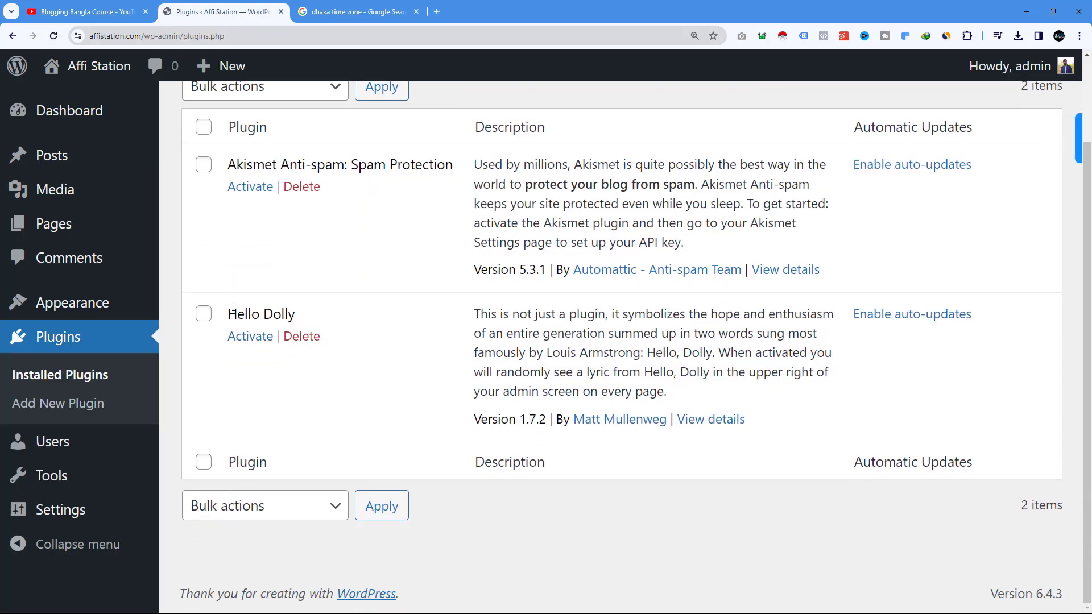
pyautogui.click(308, 339)
pyautogui.click(602, 108)
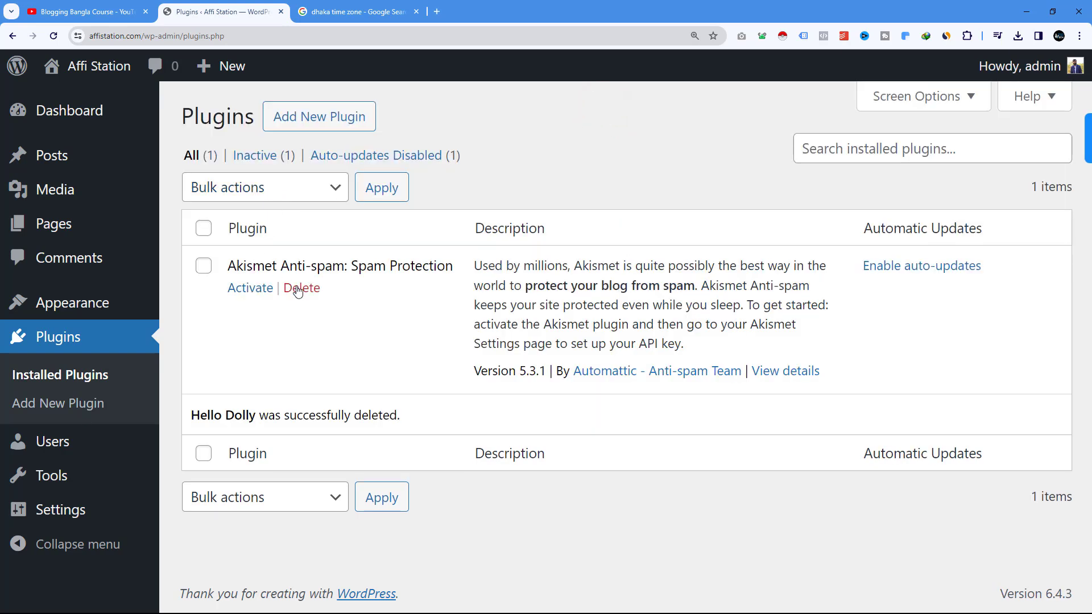
pyautogui.click(296, 289)
pyautogui.click(590, 116)
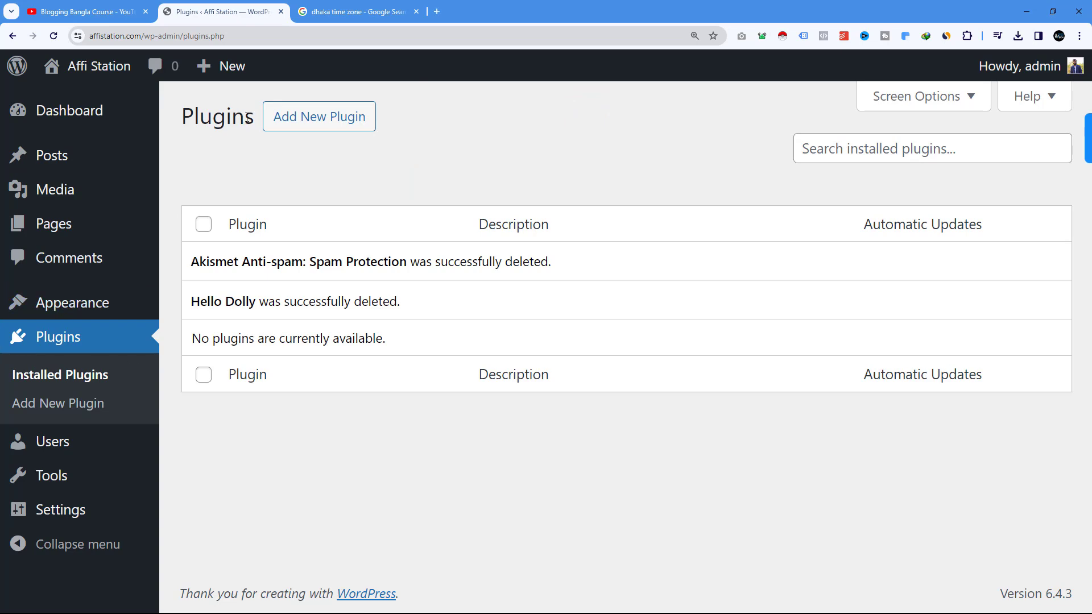
# Search for "elementor" among the new plugins, and install and activate Elementor Website Builder.
pyautogui.click(294, 121)
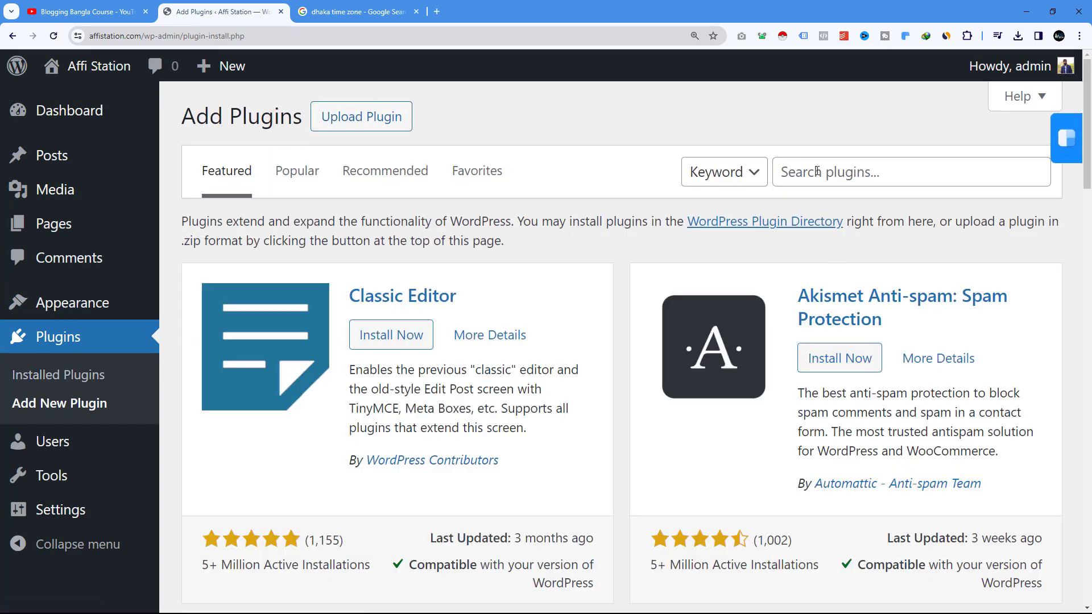
pyautogui.click(815, 171)
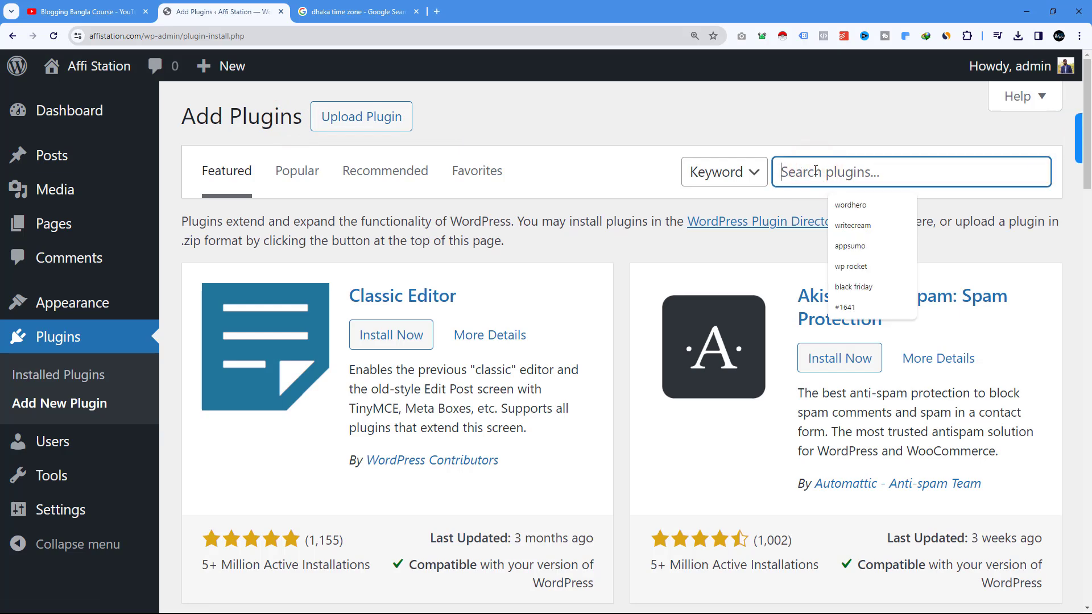
pyautogui.write('elementor')
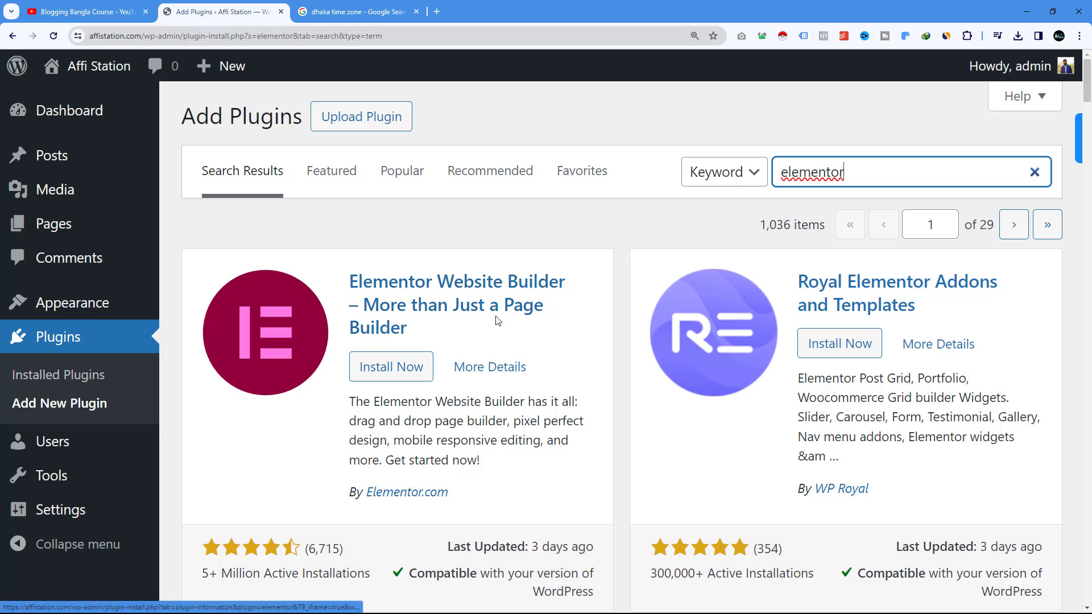
pyautogui.click(394, 371)
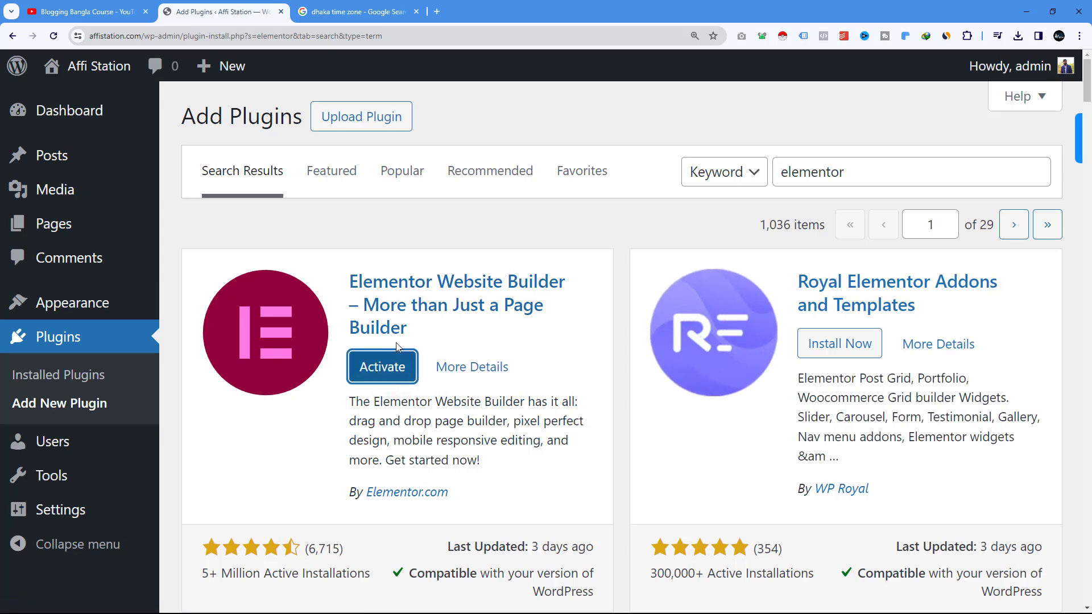
pyautogui.click(380, 370)
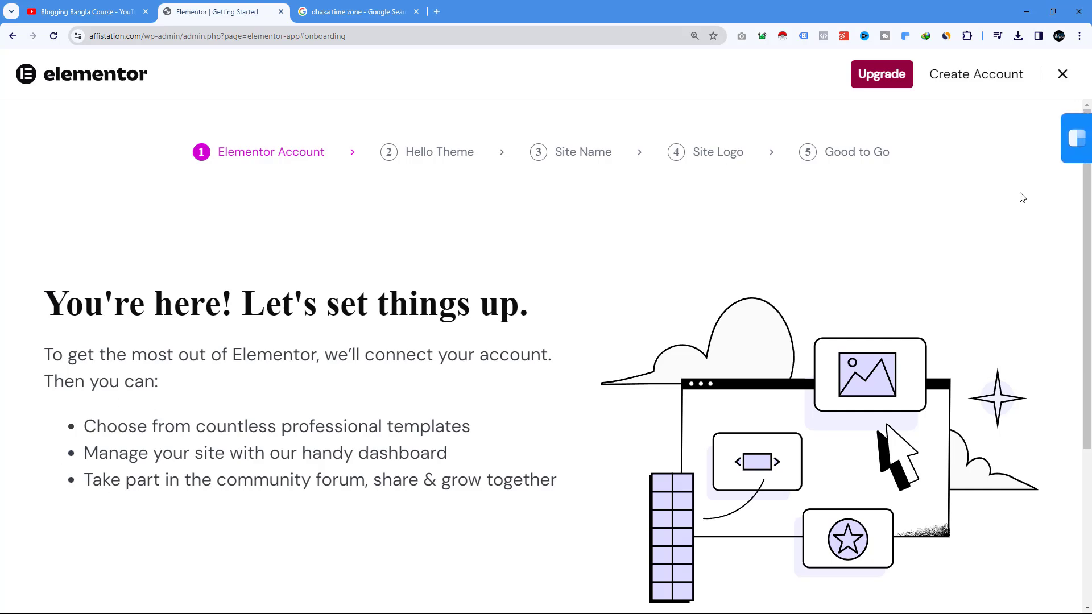
# Exit the Elementor setup wizard without connecting an account and open the site's installed plugins list.
pyautogui.scroll(-4, 1018, 205)
pyautogui.scroll(4, 916, 243)
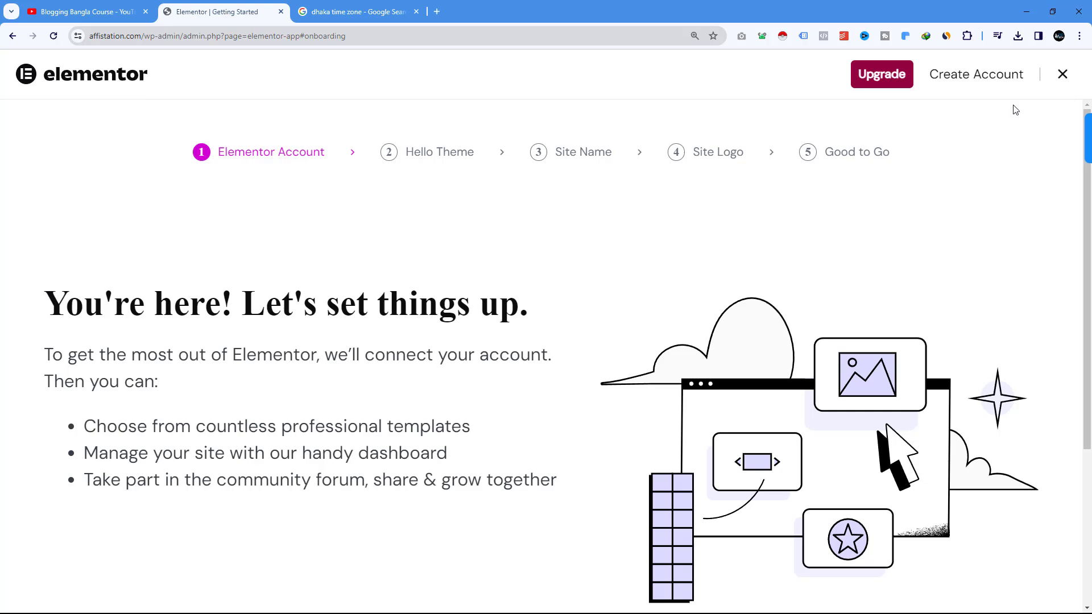
pyautogui.click(1064, 75)
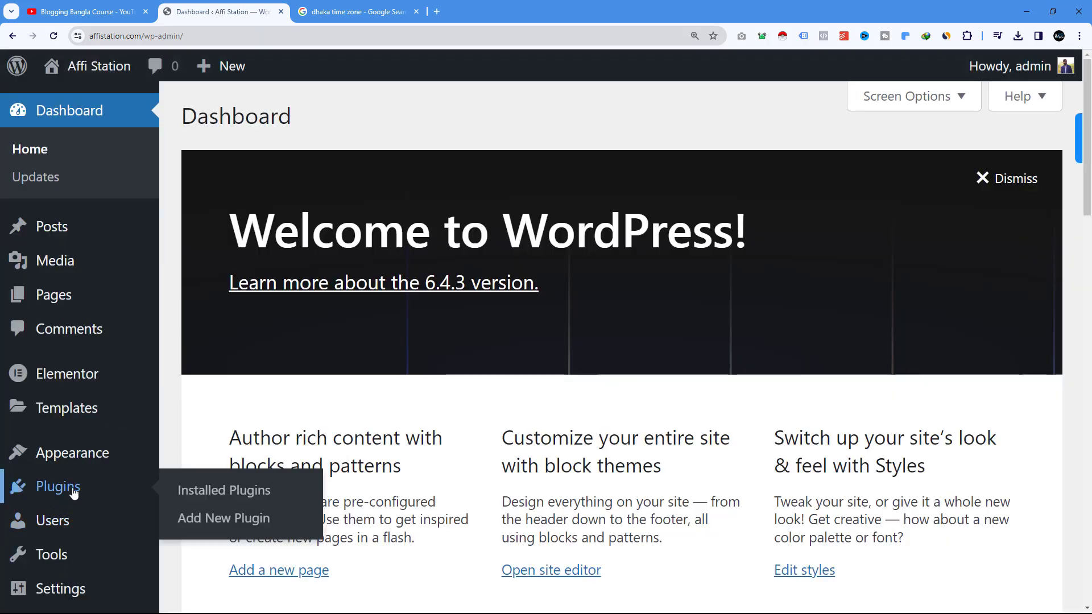
pyautogui.click(70, 491)
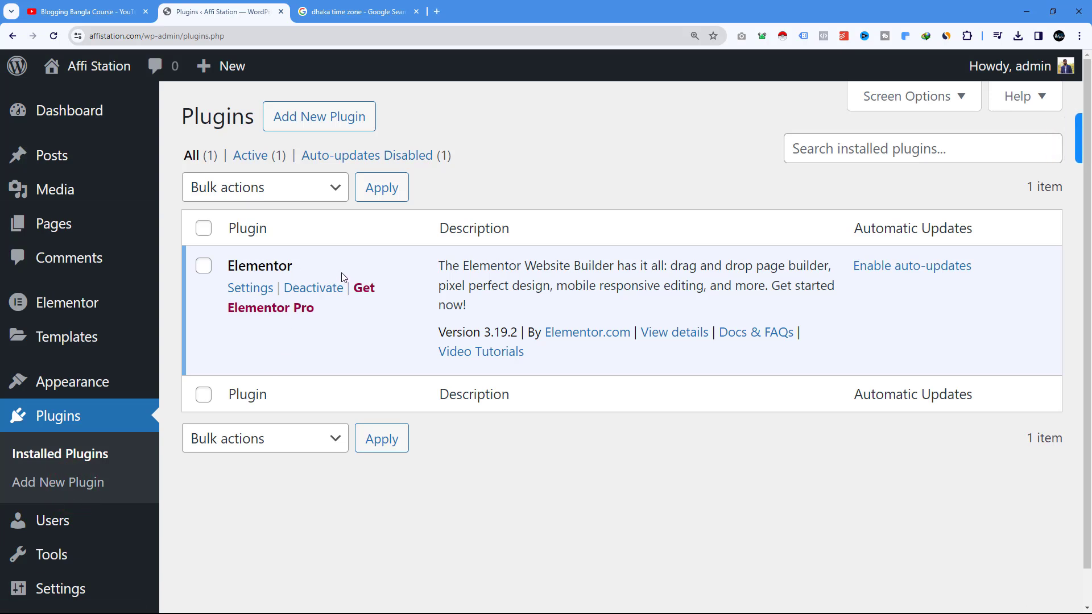
# Open Google Drive in a new browser tab at drive.google.com/drive/u/0/.
pyautogui.click(436, 12)
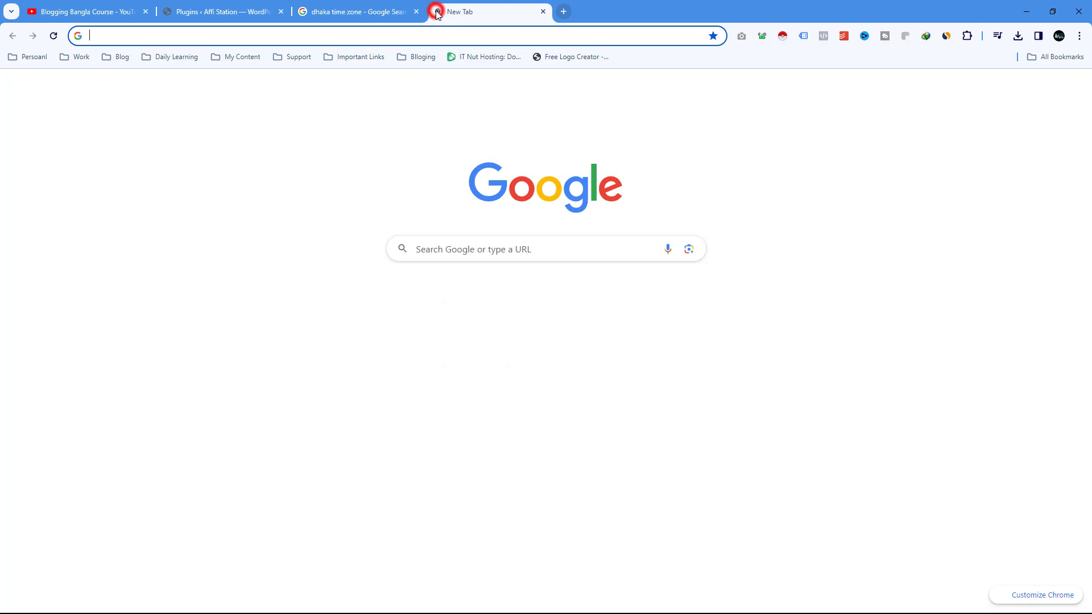
pyautogui.write('drive.google.com/drive/u/0/')
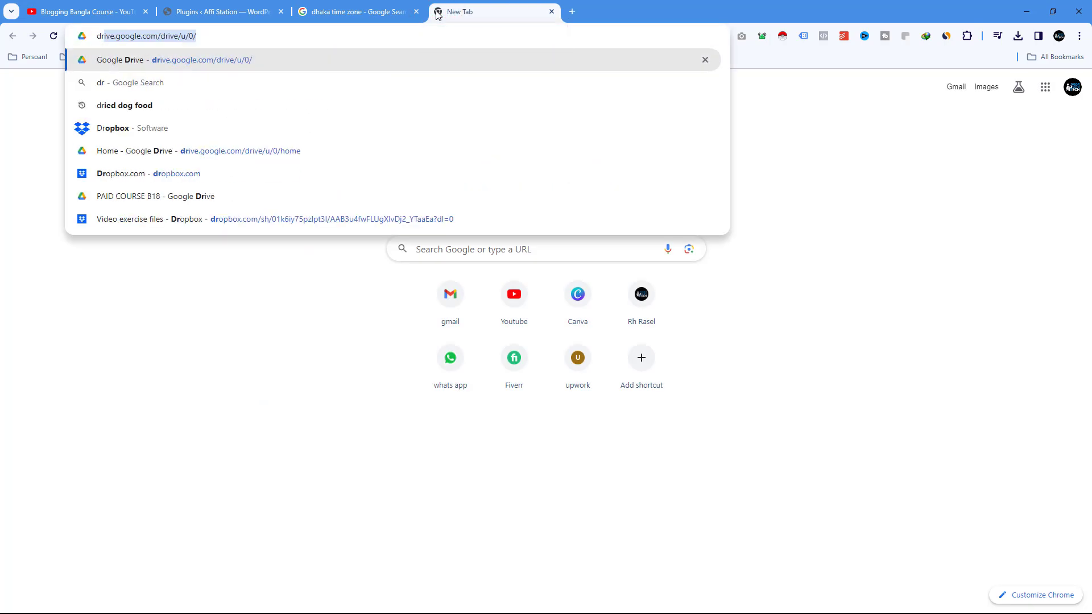
pyautogui.press('Return')
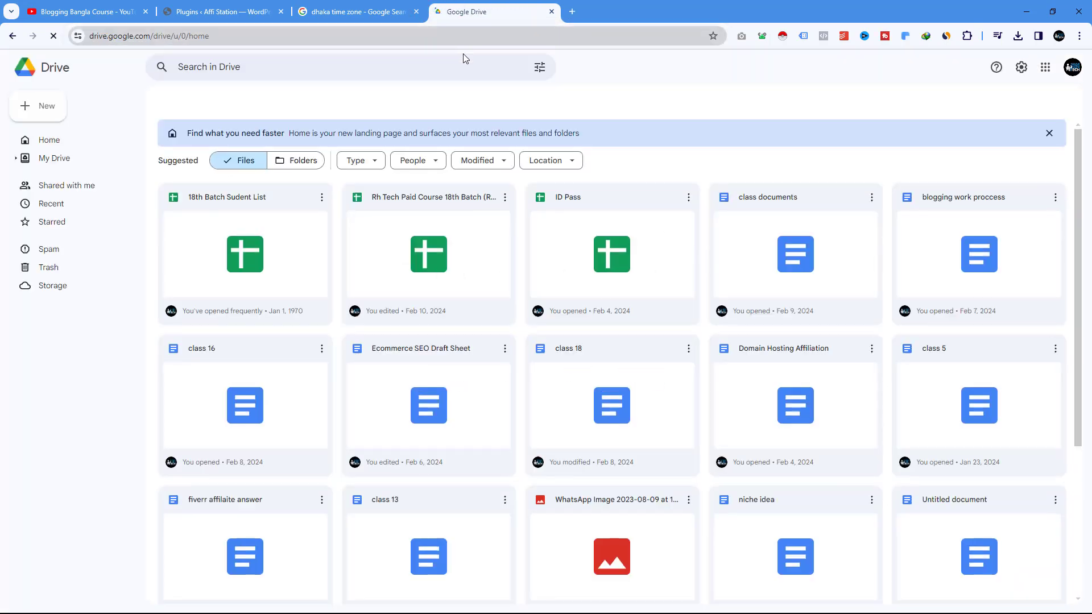
pyautogui.click(296, 164)
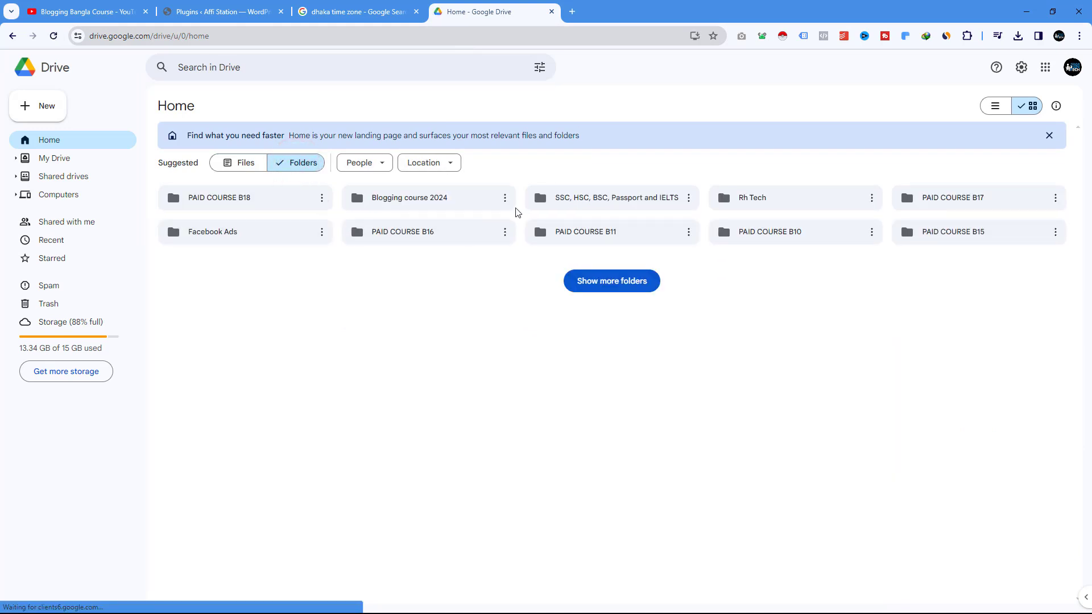
pyautogui.click(645, 280)
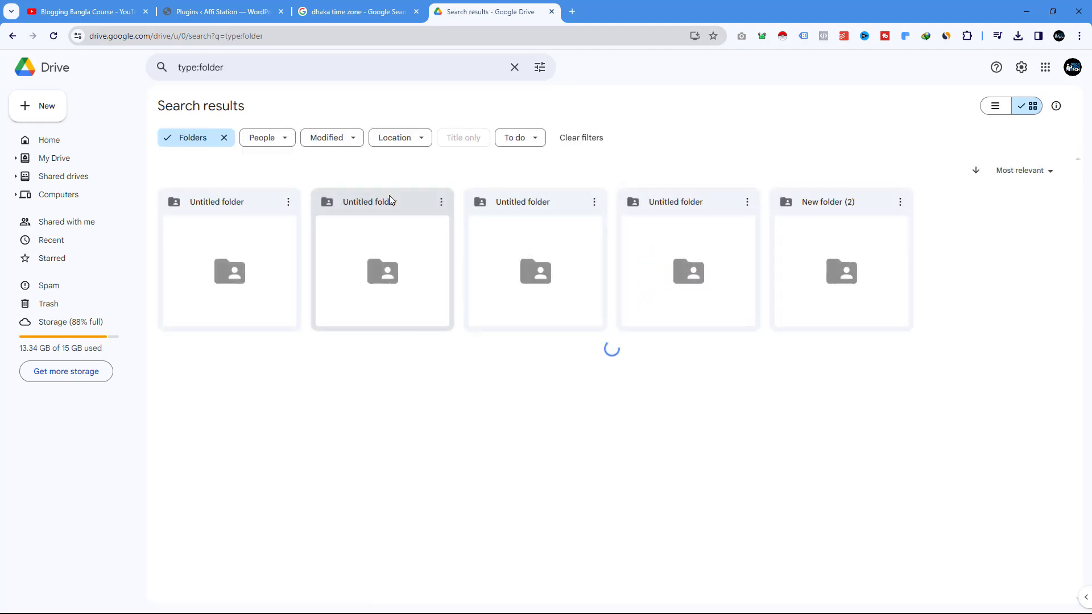
pyautogui.click(12, 38)
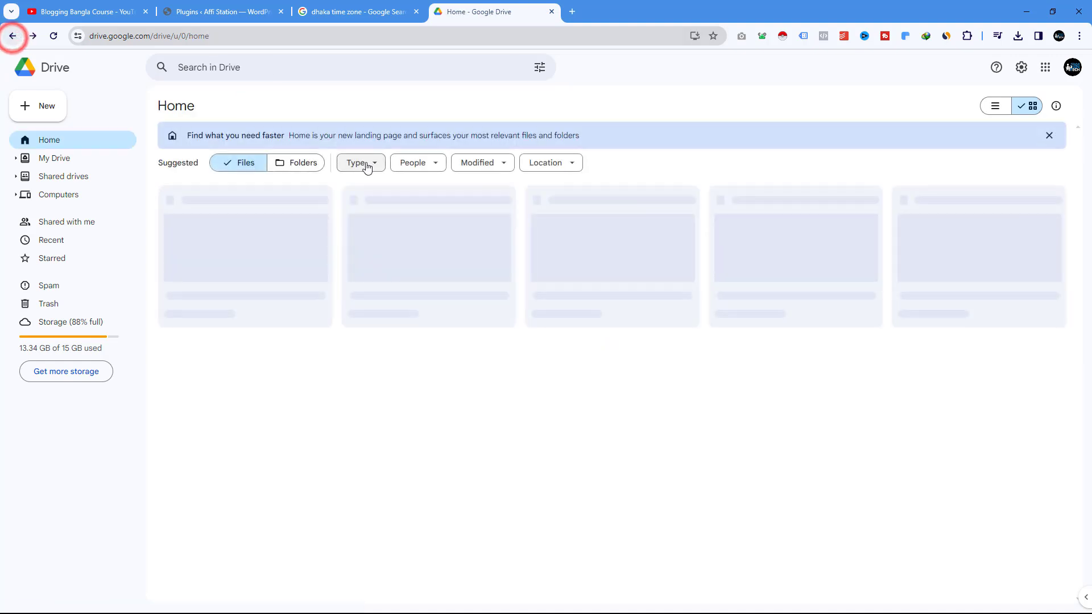
# Show the suggested Drive folders and open the "class documents" file in the "Blogging course 2024" folder.
pyautogui.click(295, 167)
pyautogui.doubleClick(407, 199)
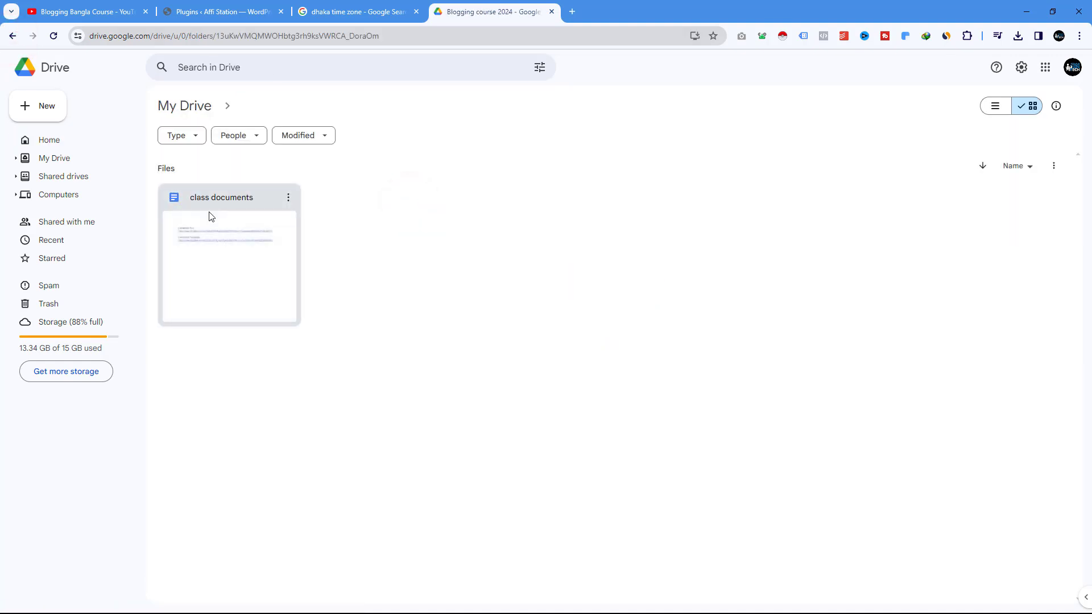
pyautogui.doubleClick(202, 203)
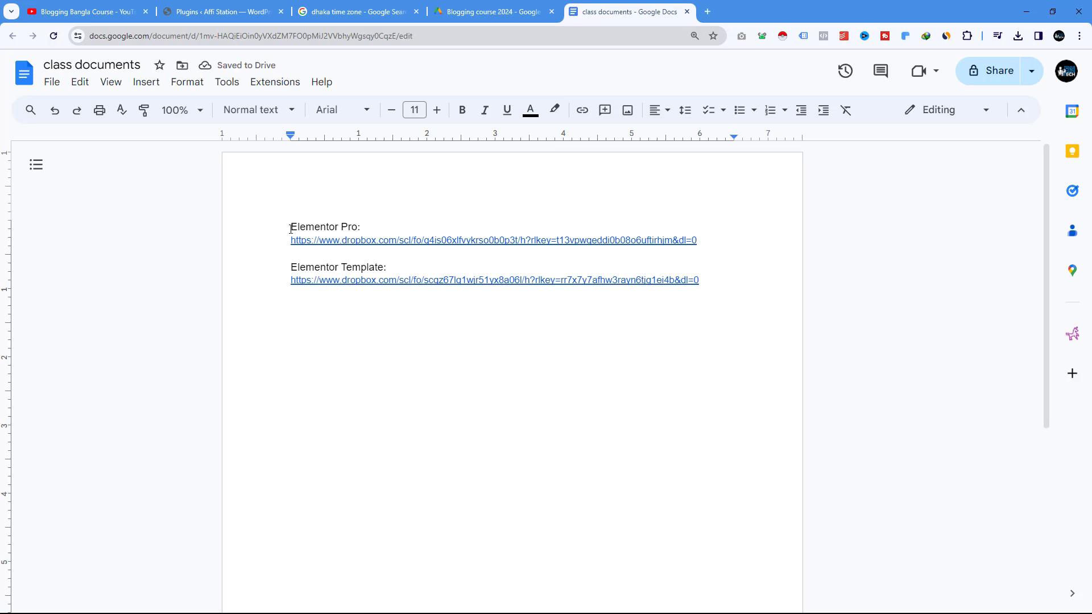
# Open the Elementor Pro Dropbox link from the document and answer Dropbox's usage question with Personal.
pyautogui.moveTo(314, 227); pyautogui.dragTo(362, 227)
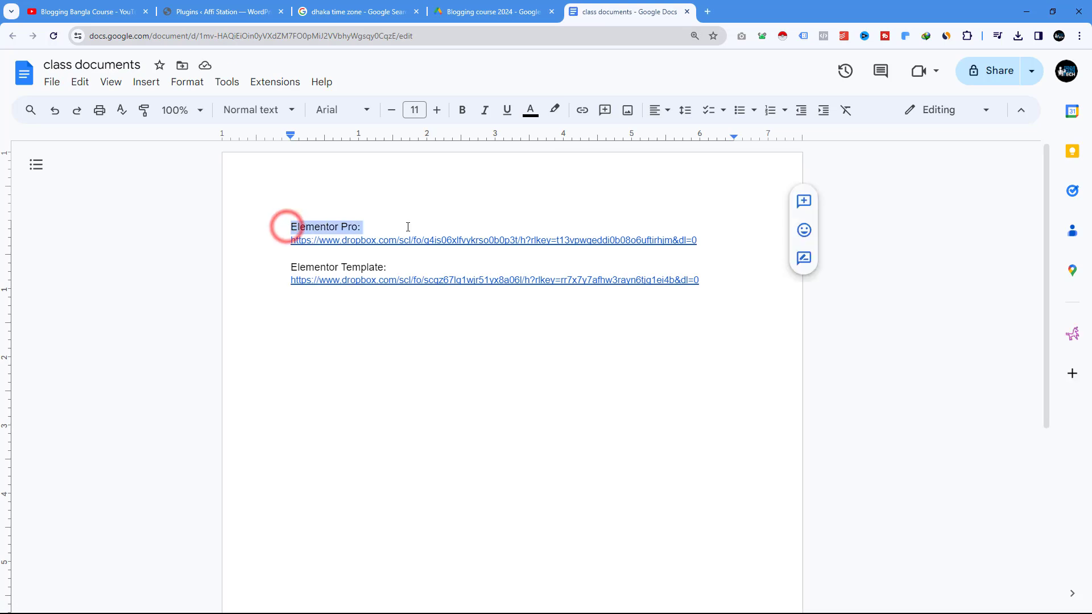
pyautogui.click(367, 244)
pyautogui.click(365, 261)
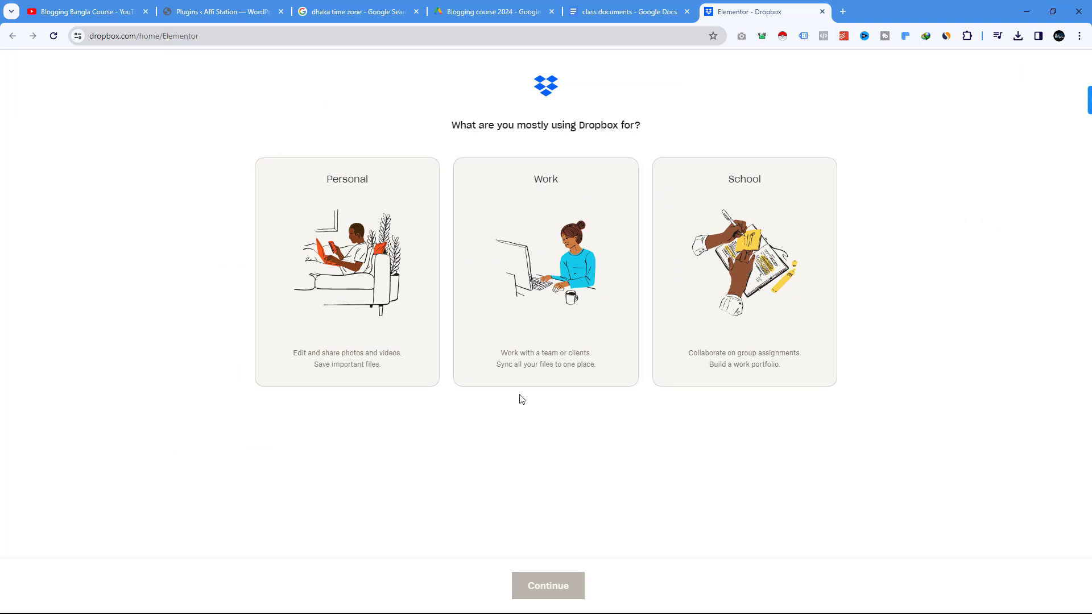
pyautogui.click(356, 211)
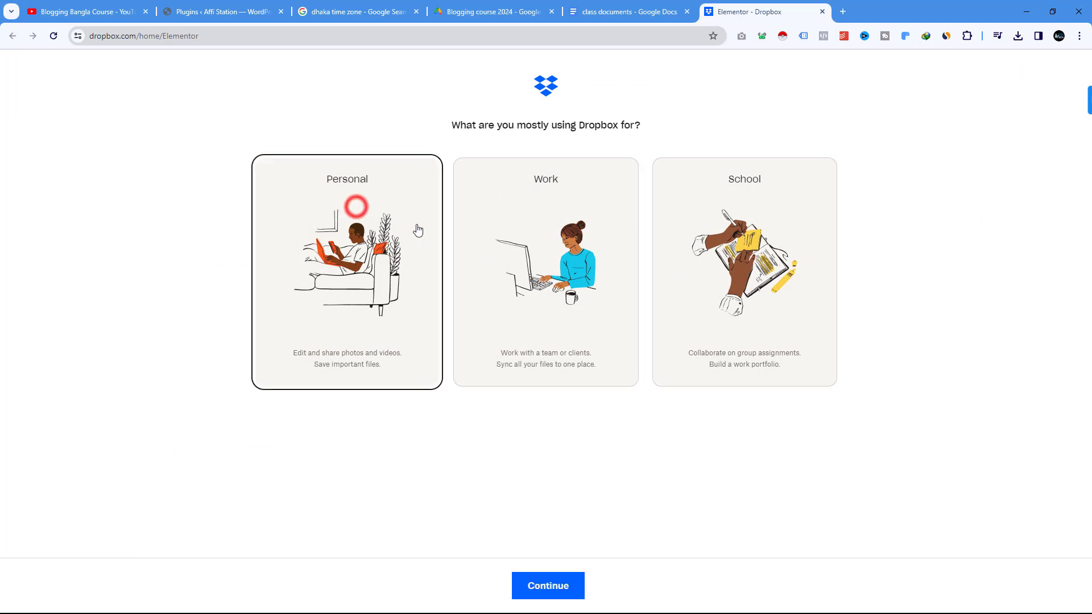
pyautogui.click(550, 586)
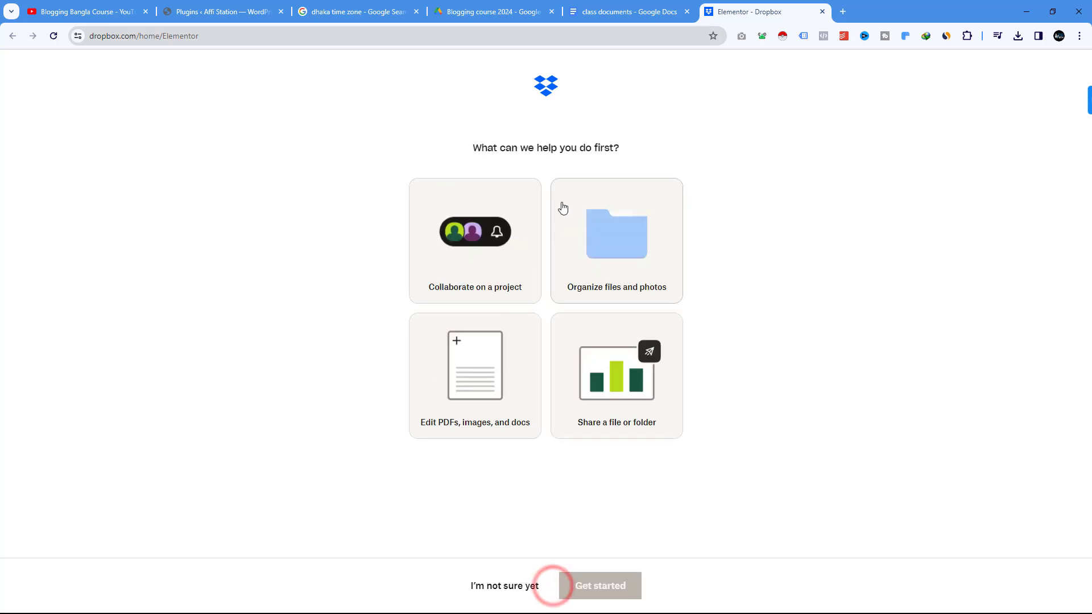
# Return to the class document, reopen the Elementor Pro link in a new tab, and close the earlier Dropbox tab.
pyautogui.click(607, 11)
pyautogui.click(400, 240)
pyautogui.click(398, 262)
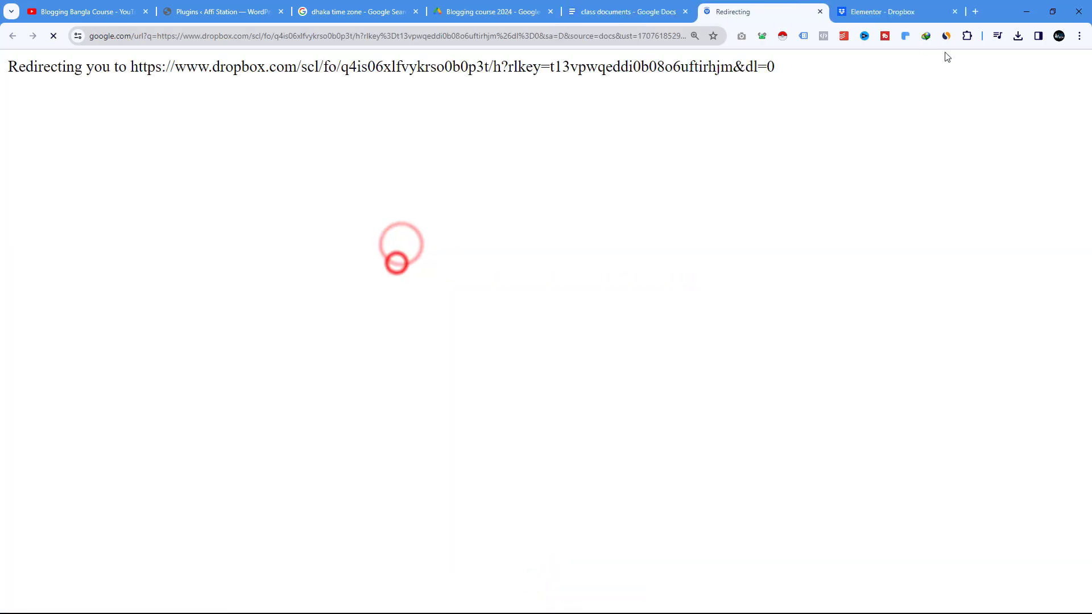
pyautogui.click(954, 11)
# Download elementor-pro-3_19_0.zip from the Dropbox Elementor folder and dismiss the download completion dialog.
pyautogui.moveTo(220, 410)
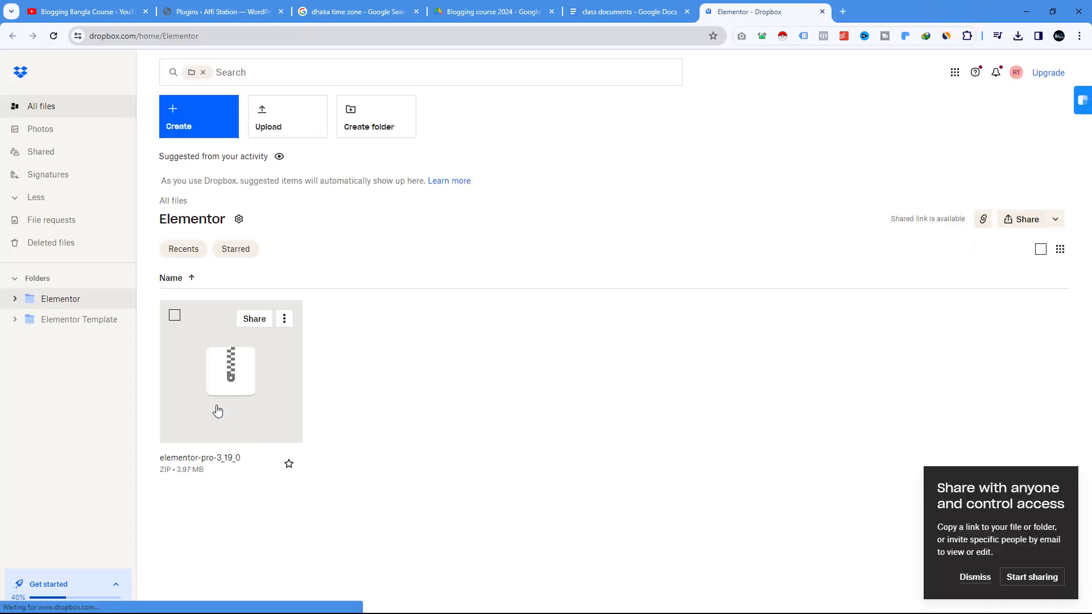
pyautogui.click(285, 320)
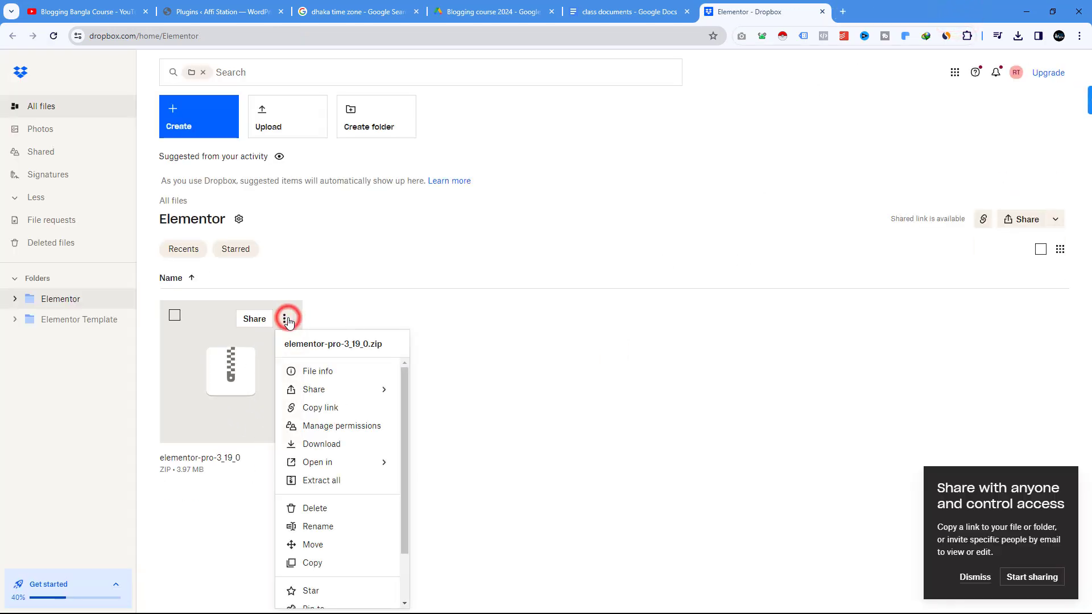
pyautogui.scroll(-2, 355, 477)
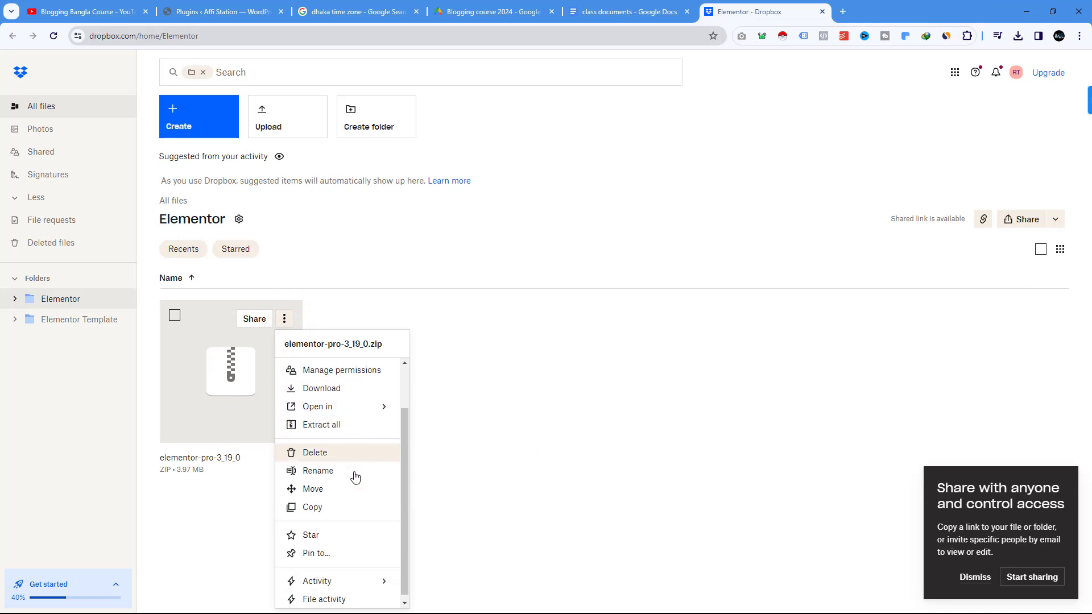
pyautogui.click(338, 384)
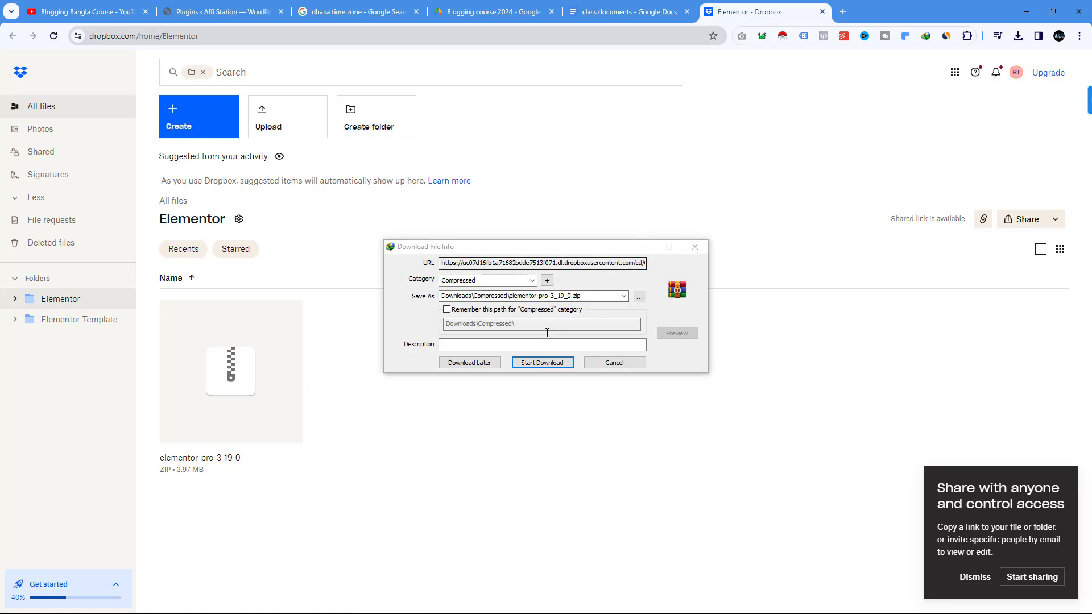
pyautogui.click(531, 362)
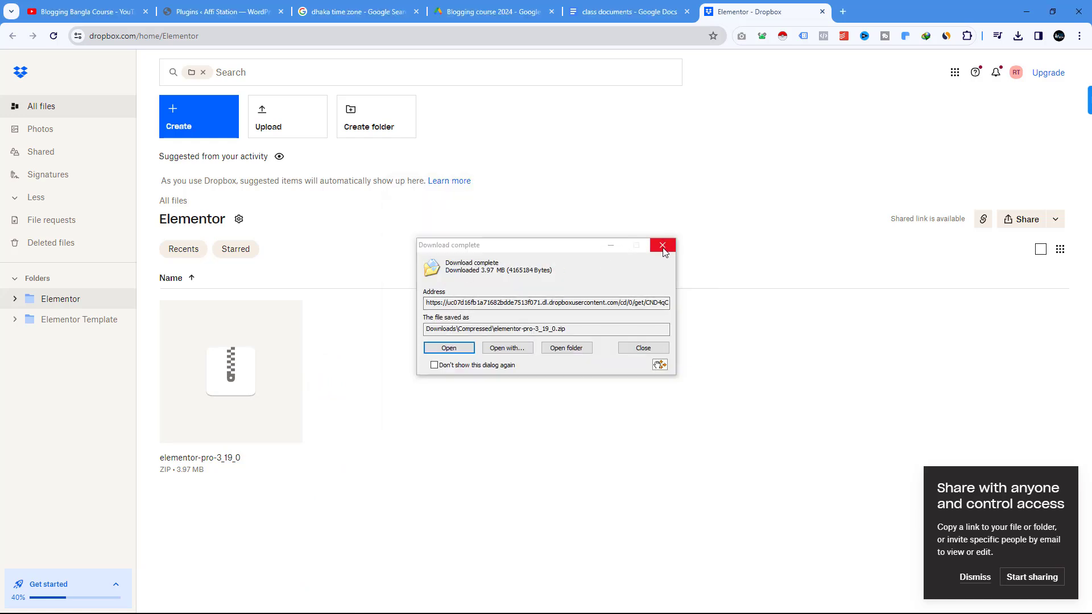
pyautogui.click(663, 247)
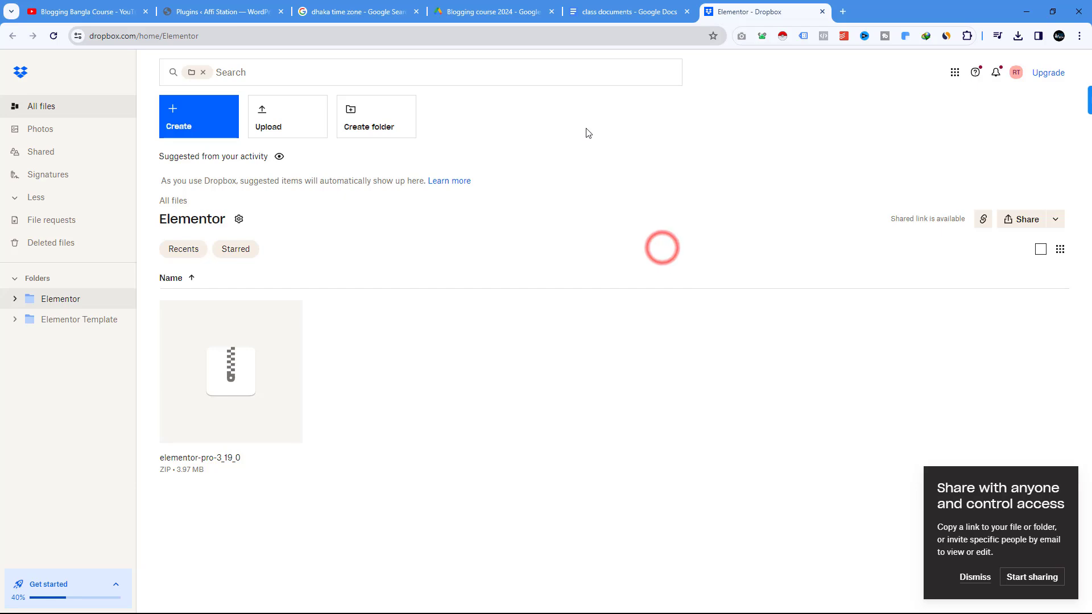
# Switch back to the WordPress plugins page and open the upload form for adding a new plugin.
pyautogui.click(244, 17)
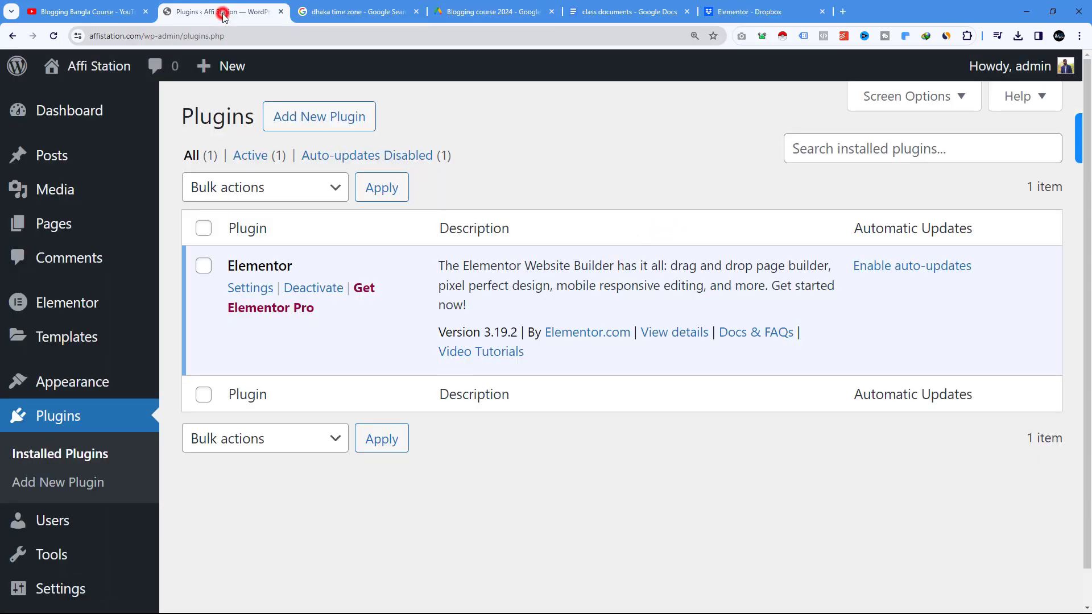
pyautogui.click(317, 124)
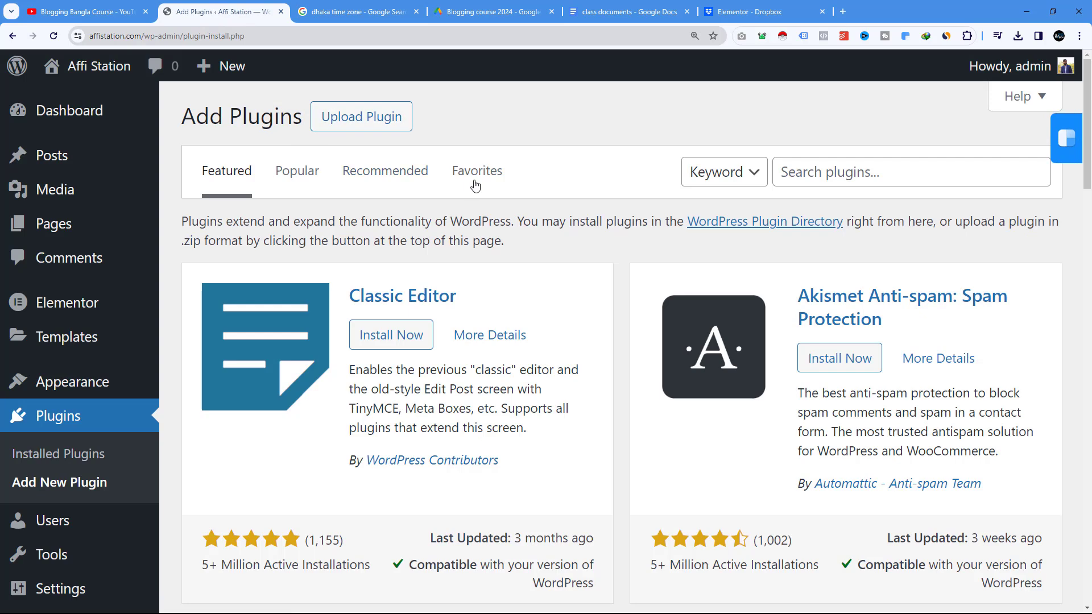
pyautogui.click(357, 130)
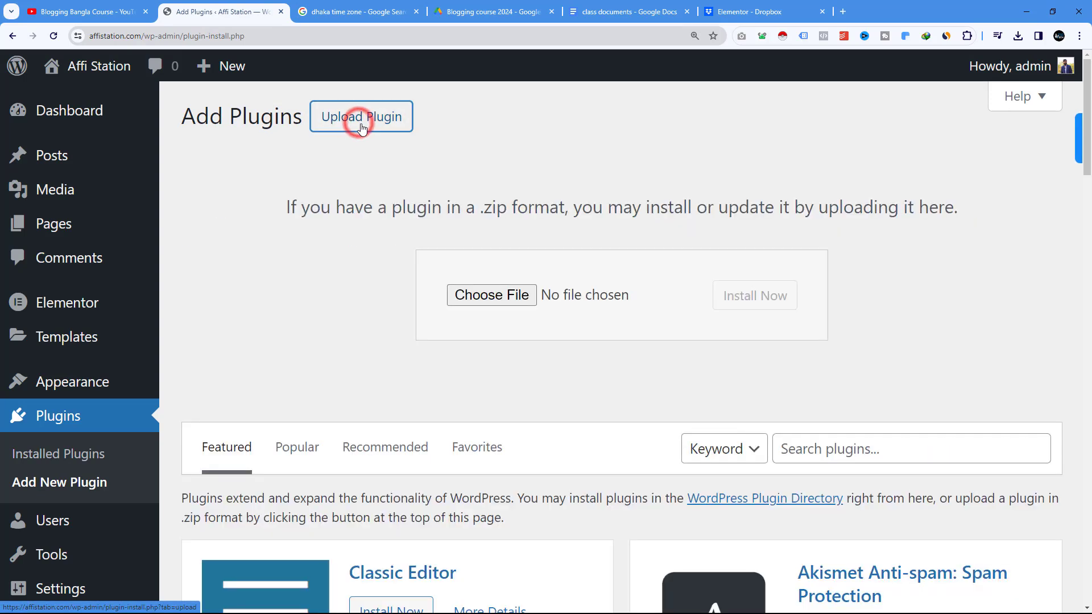
pyautogui.click(508, 294)
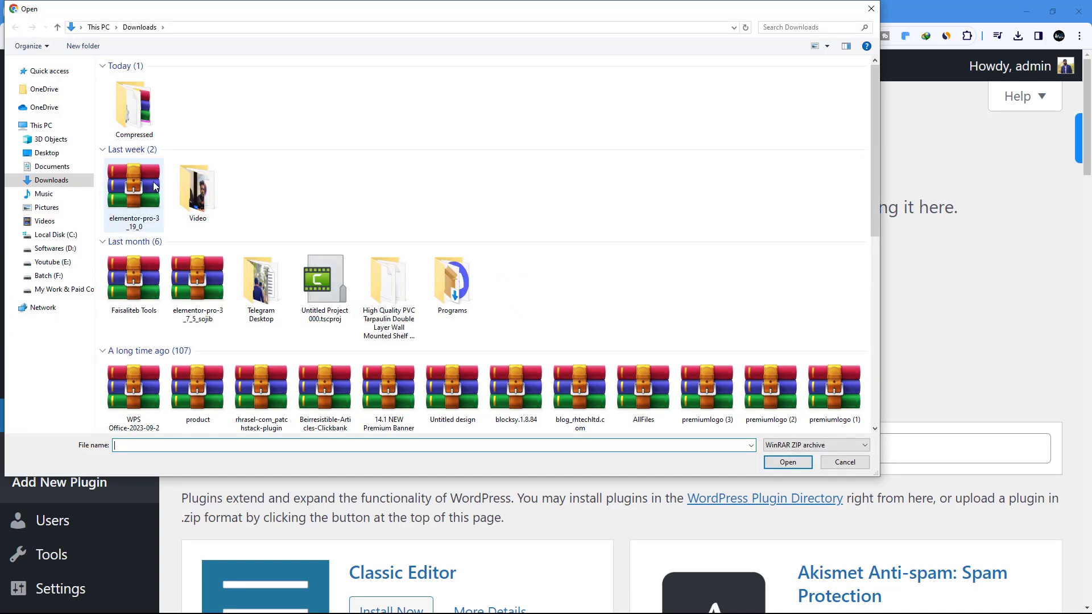
pyautogui.click(151, 192)
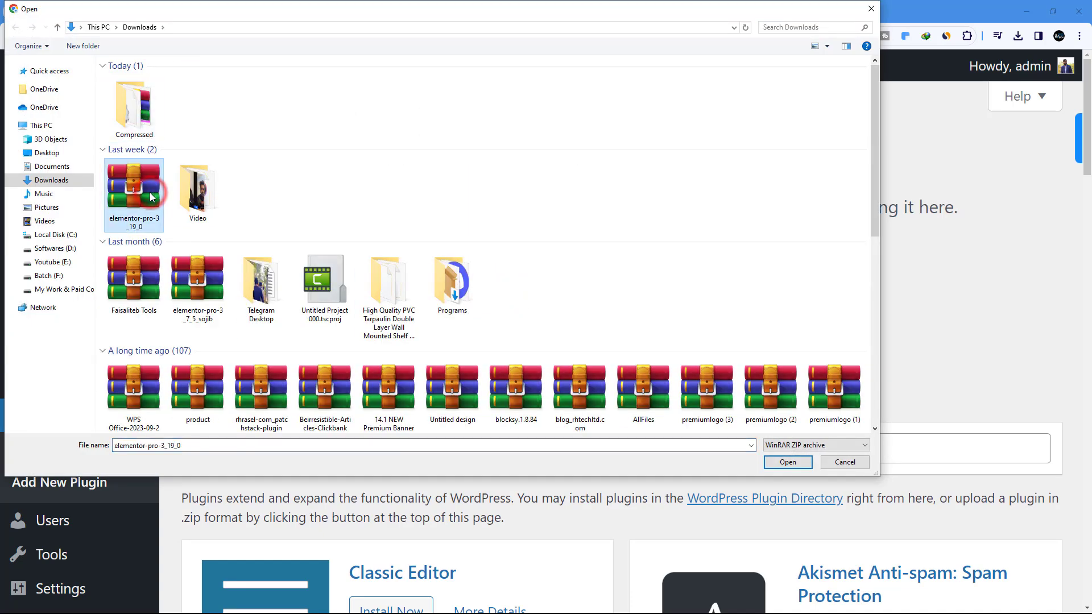
pyautogui.doubleClick(133, 108)
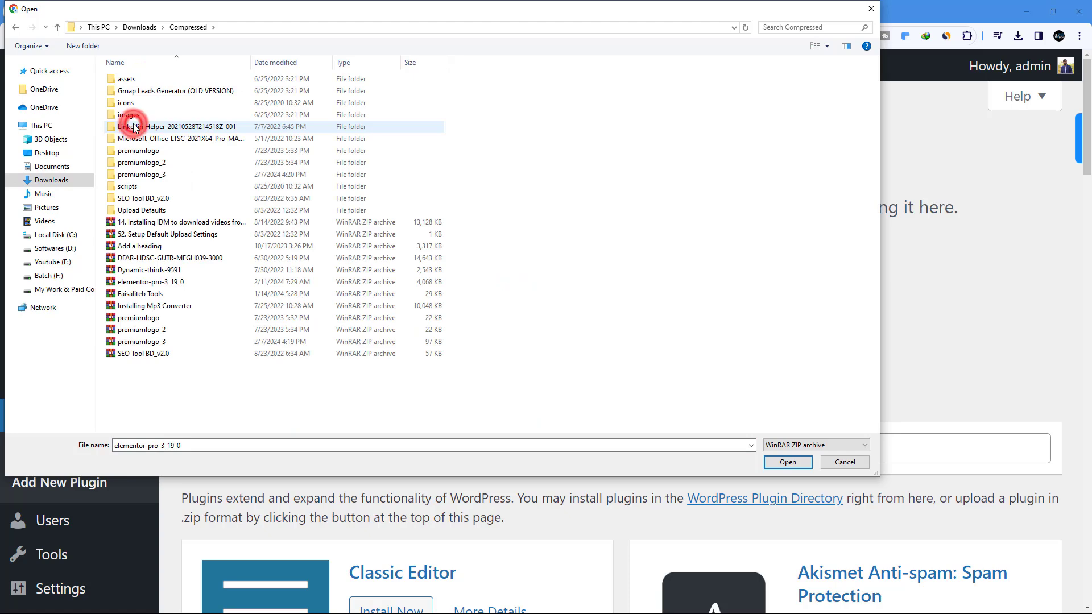
pyautogui.click(872, 9)
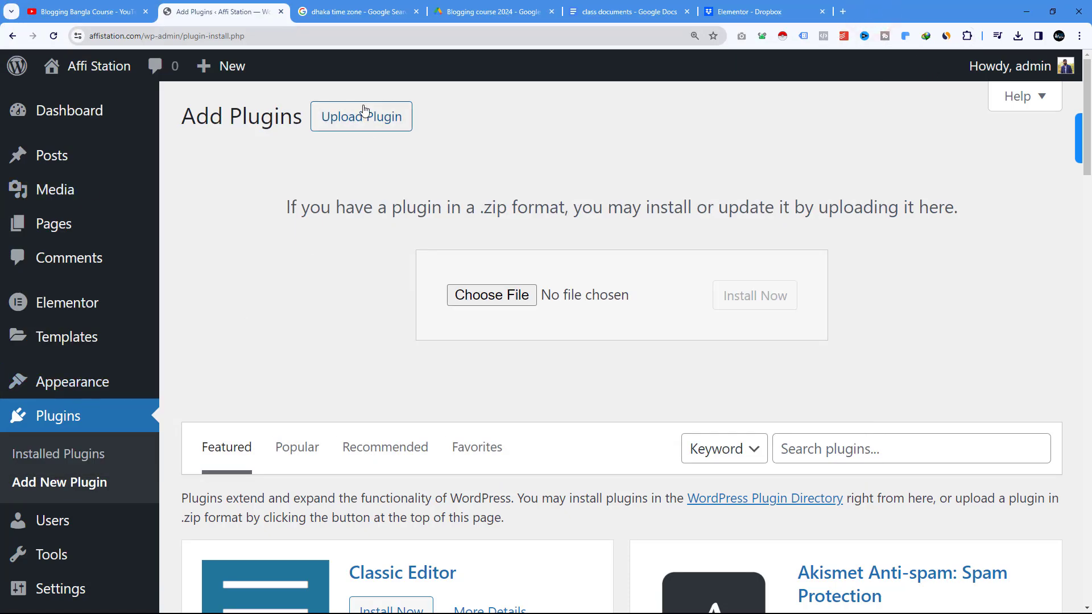
pyautogui.click(355, 129)
pyautogui.click(372, 118)
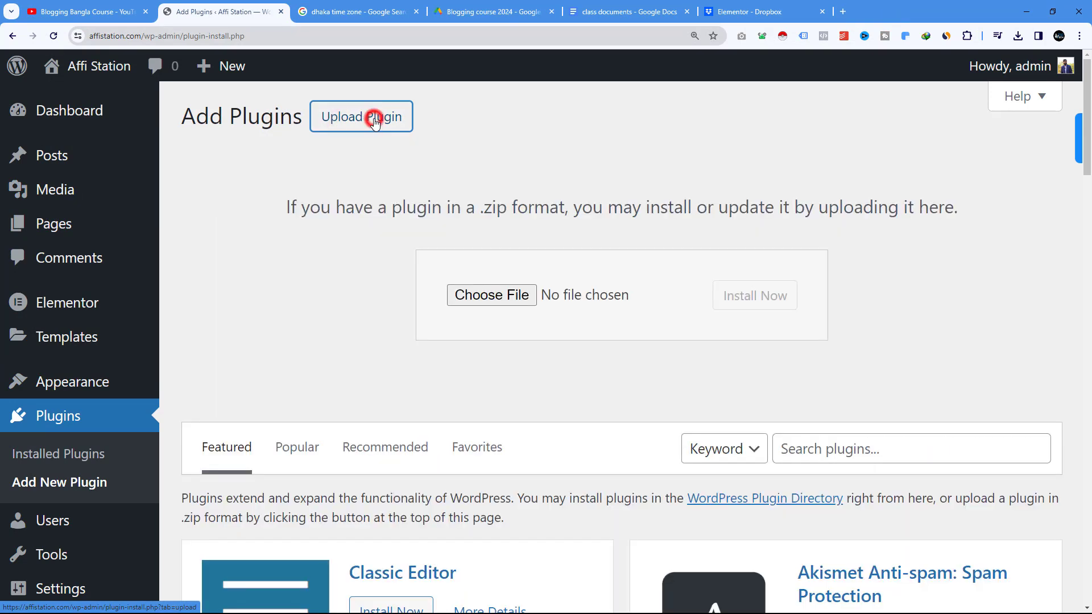
# Upload elementor-pro-3_19_0.zip from the Downloads folder as a plugin, then install and activate it.
pyautogui.click(484, 295)
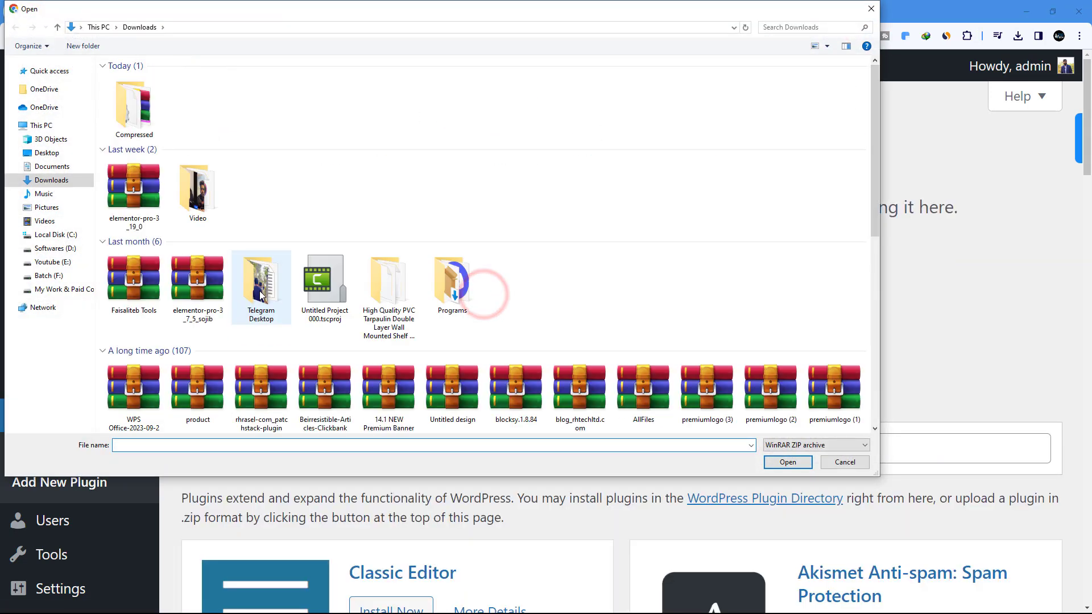
pyautogui.click(140, 188)
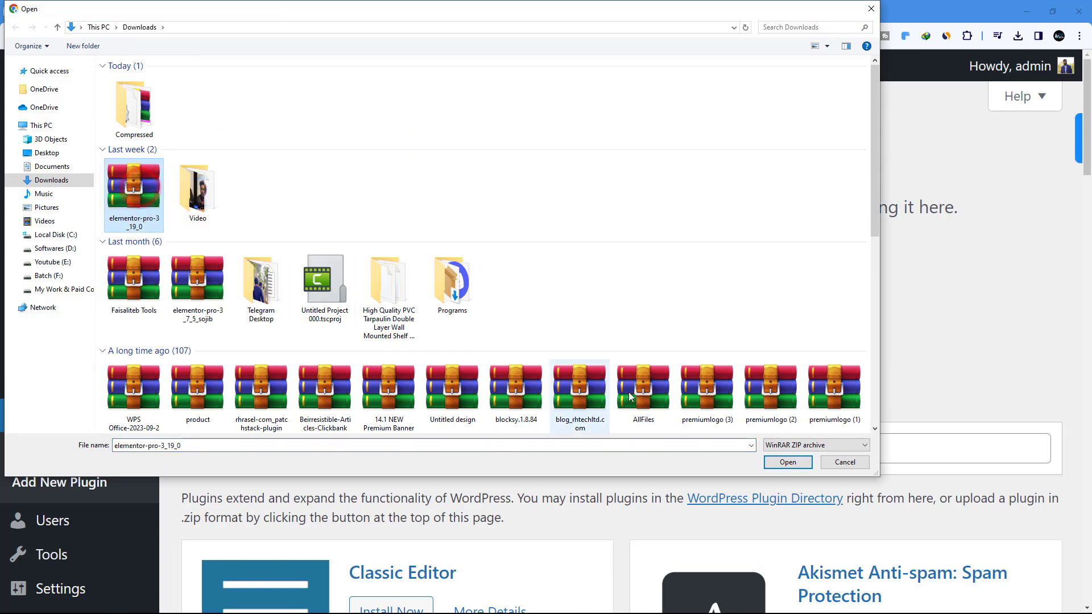
pyautogui.click(791, 466)
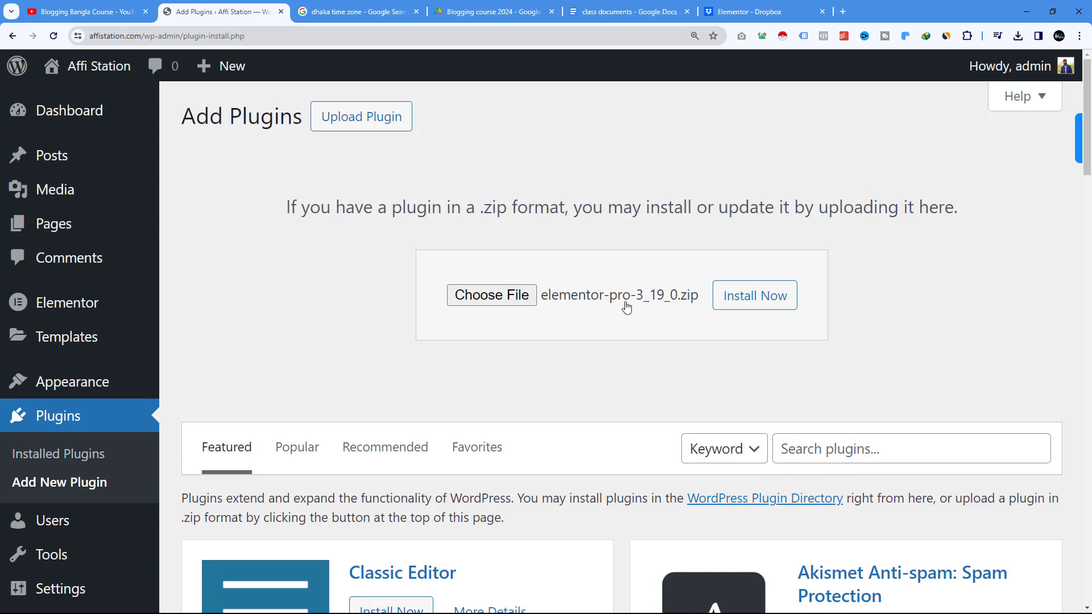
pyautogui.click(749, 304)
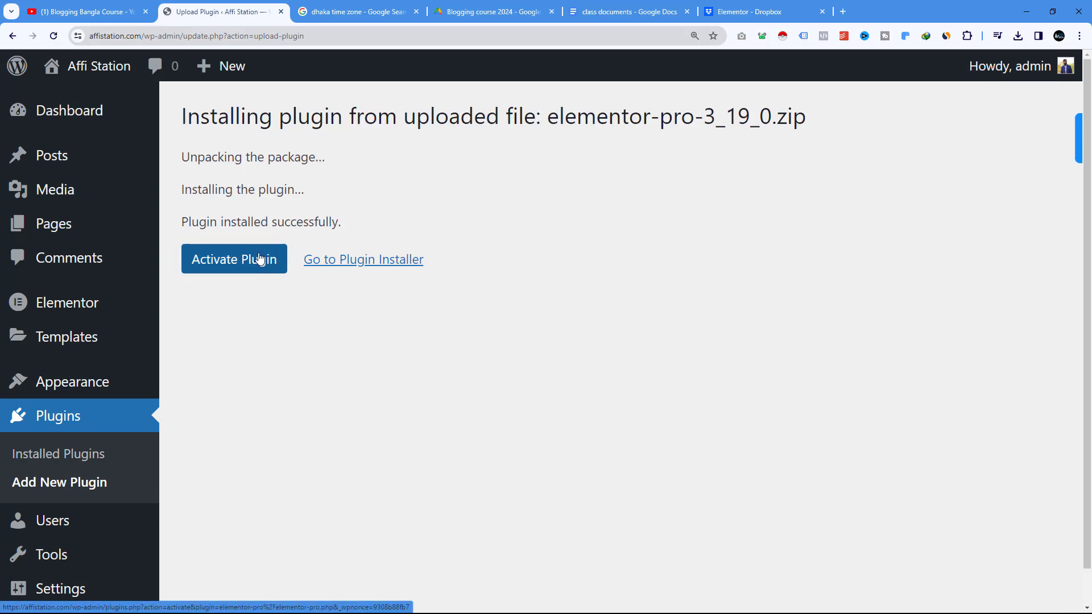
pyautogui.click(246, 261)
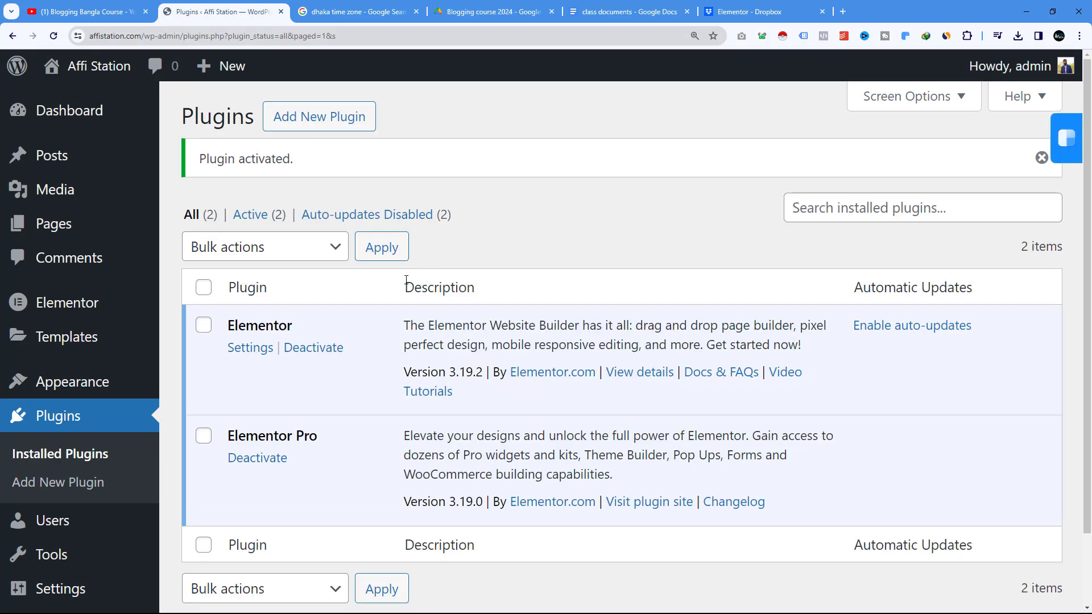
pyautogui.scroll(-2, 392, 373)
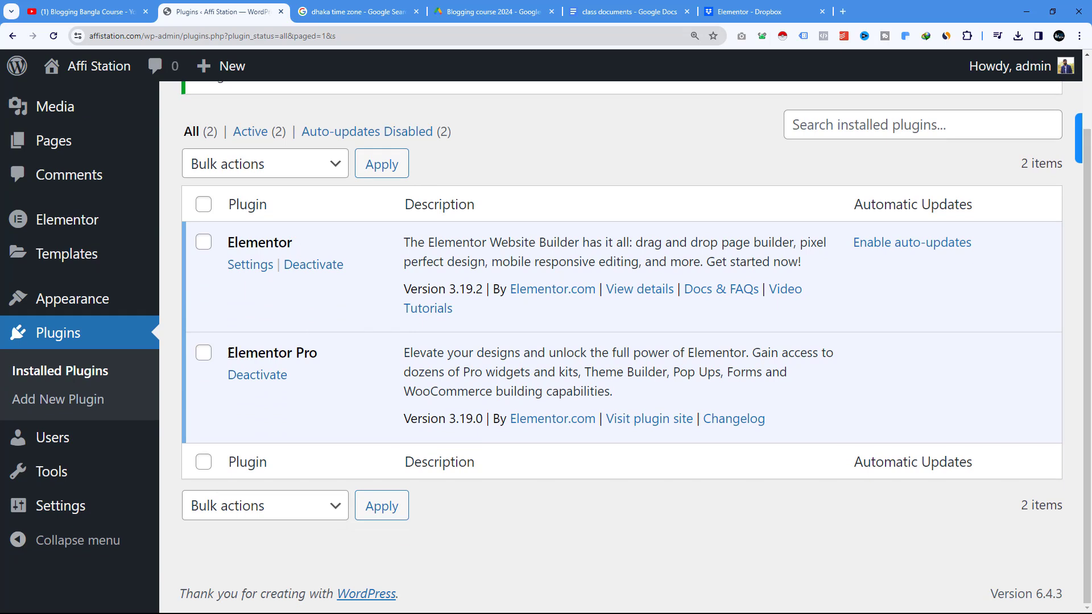
pyautogui.moveTo(285, 351); pyautogui.dragTo(319, 354)
pyautogui.moveTo(227, 241); pyautogui.dragTo(300, 246)
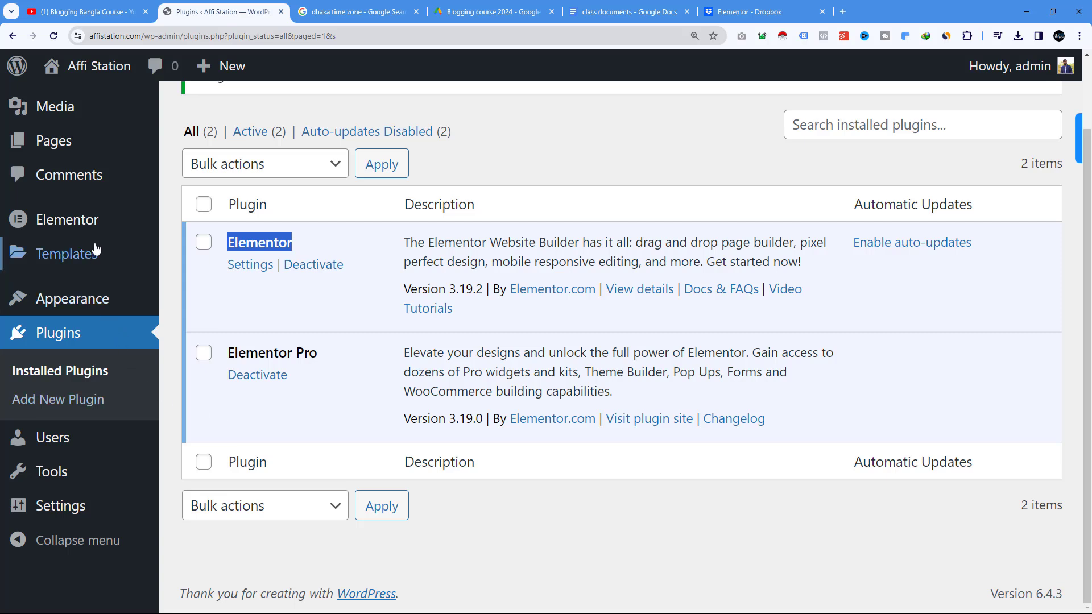
# Open the installed themes page and delete the Twenty Twenty-Three theme, confirming the deletion.
pyautogui.moveTo(94, 232)
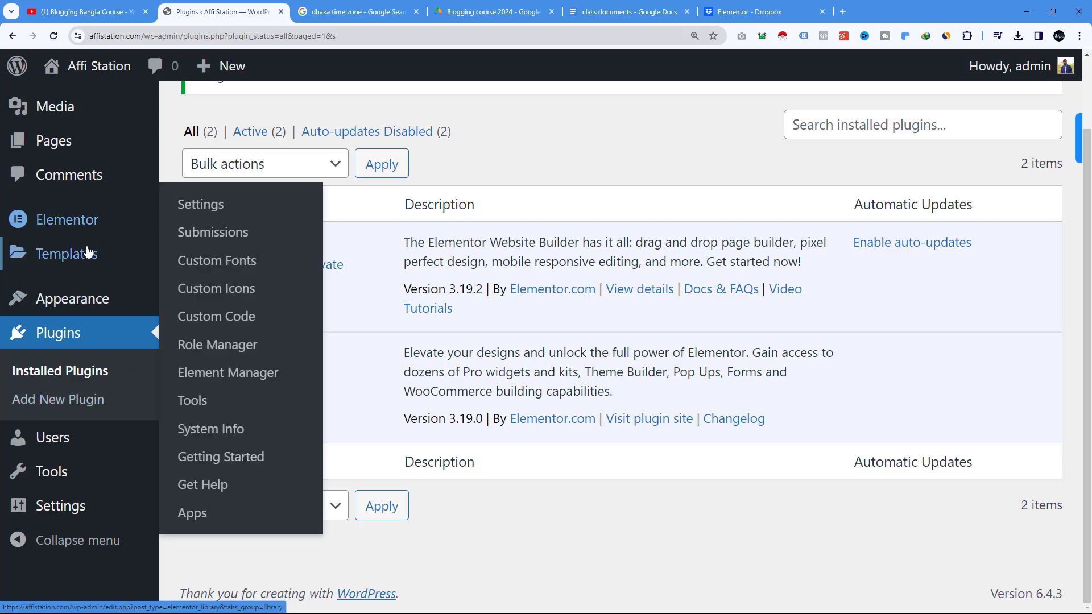
pyautogui.moveTo(80, 301)
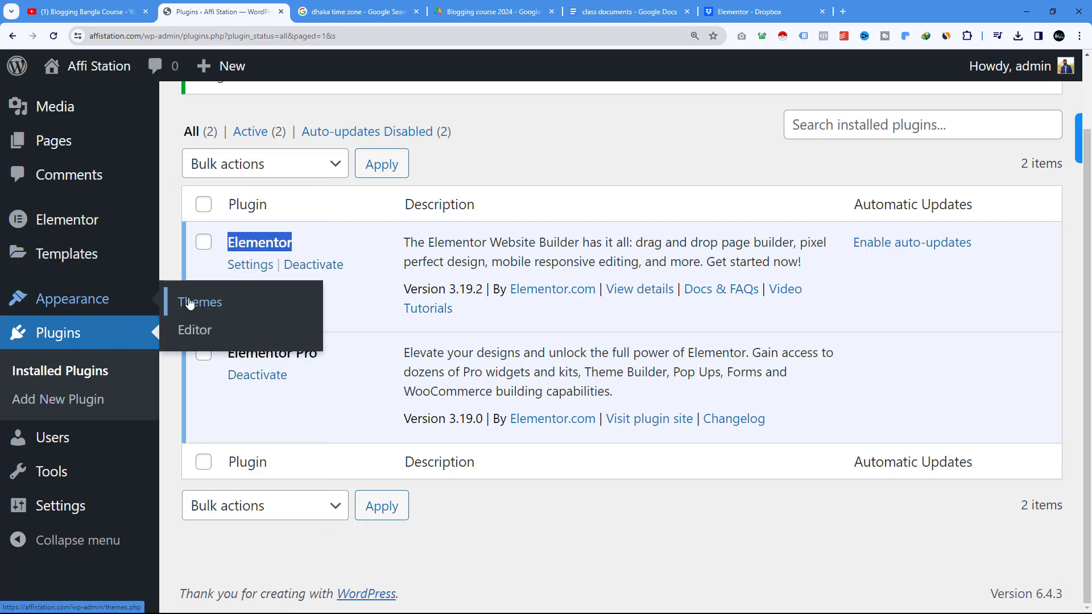
pyautogui.click(207, 306)
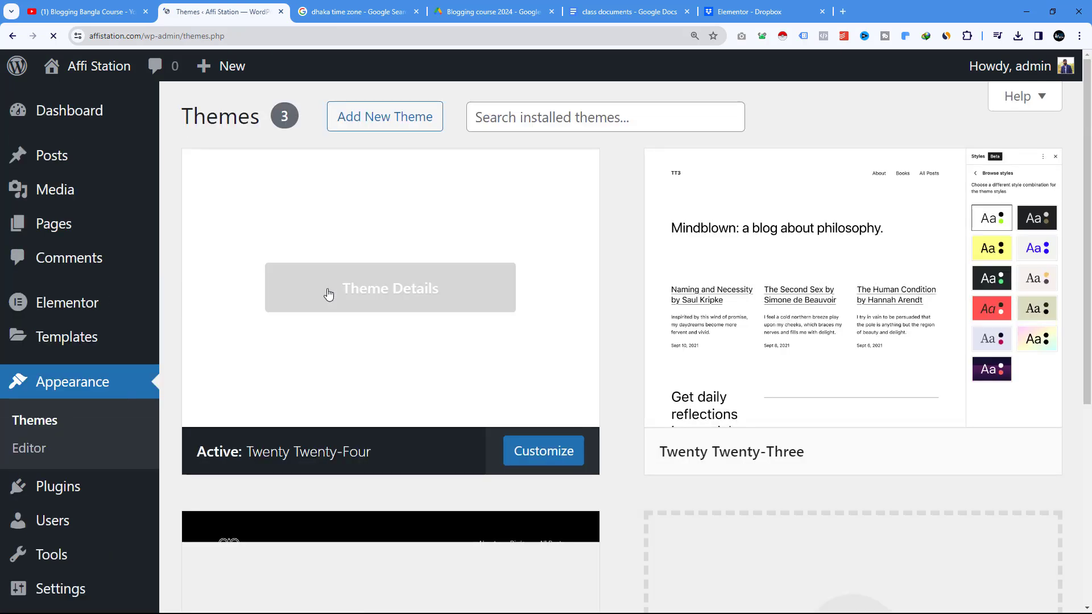
pyautogui.scroll(-5, 650, 320)
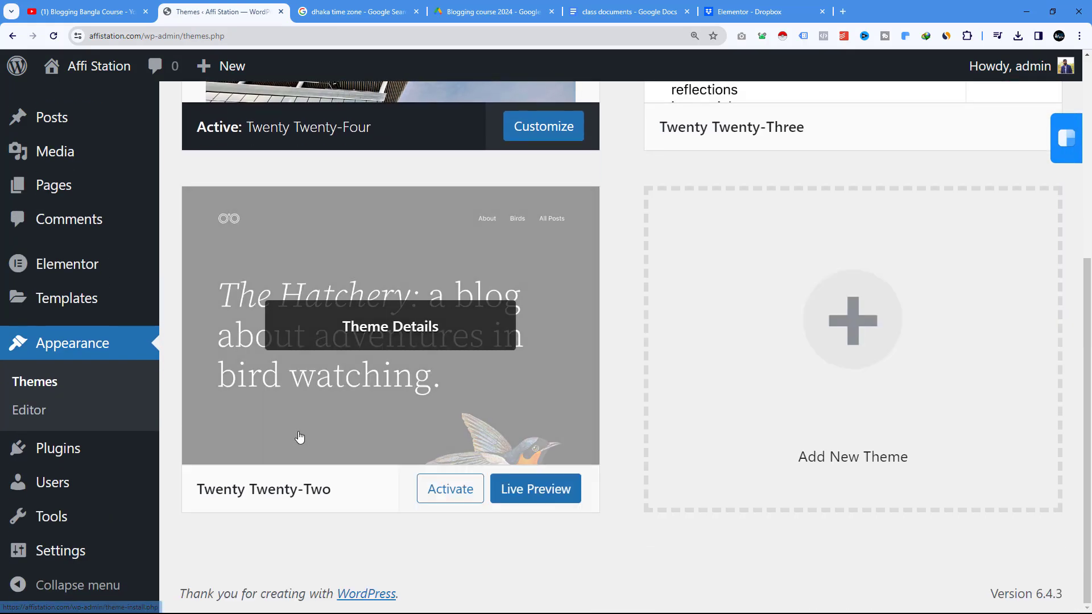
pyautogui.moveTo(510, 441)
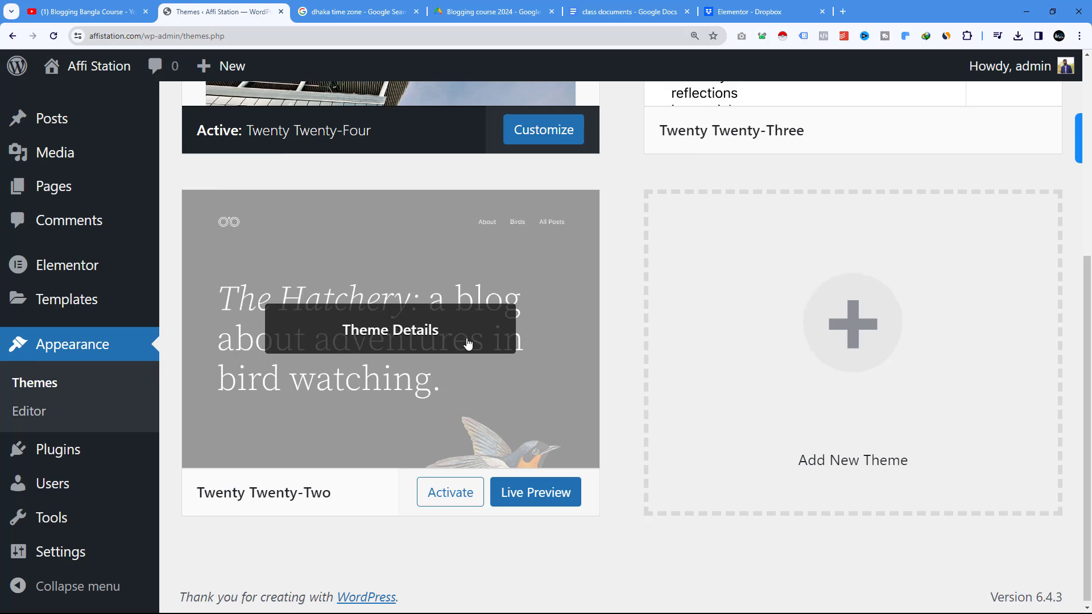
pyautogui.scroll(5, 468, 343)
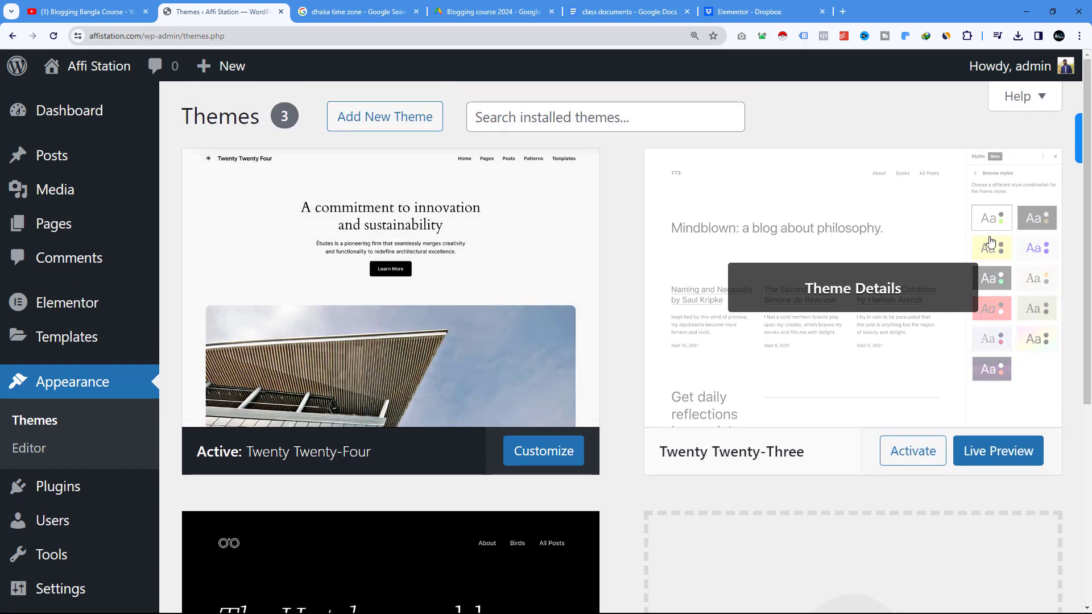
pyautogui.click(906, 301)
pyautogui.scroll(-5, 790, 438)
pyautogui.click(677, 573)
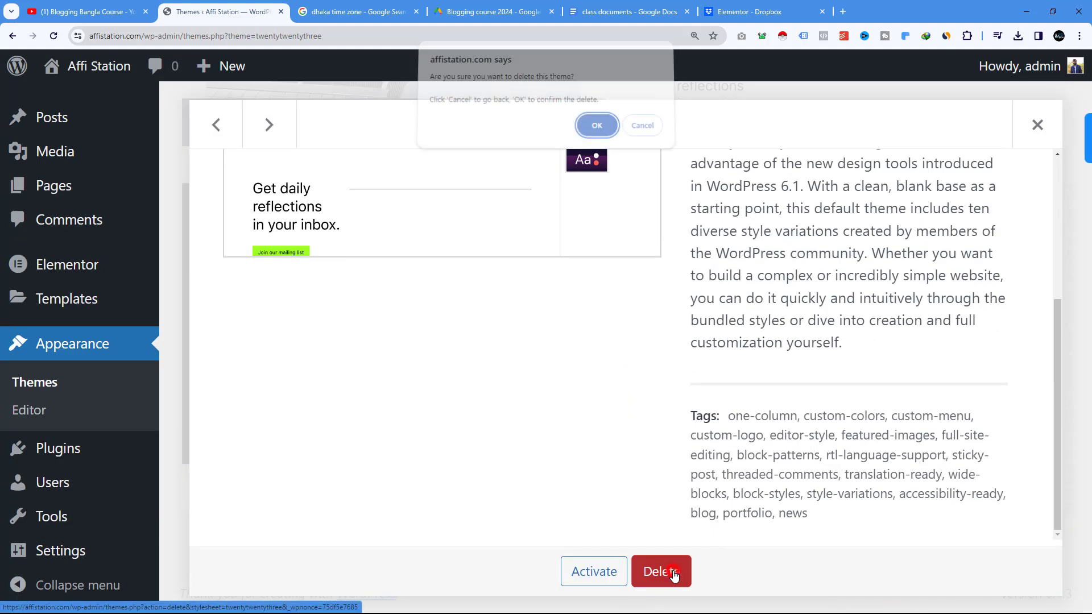
pyautogui.click(599, 129)
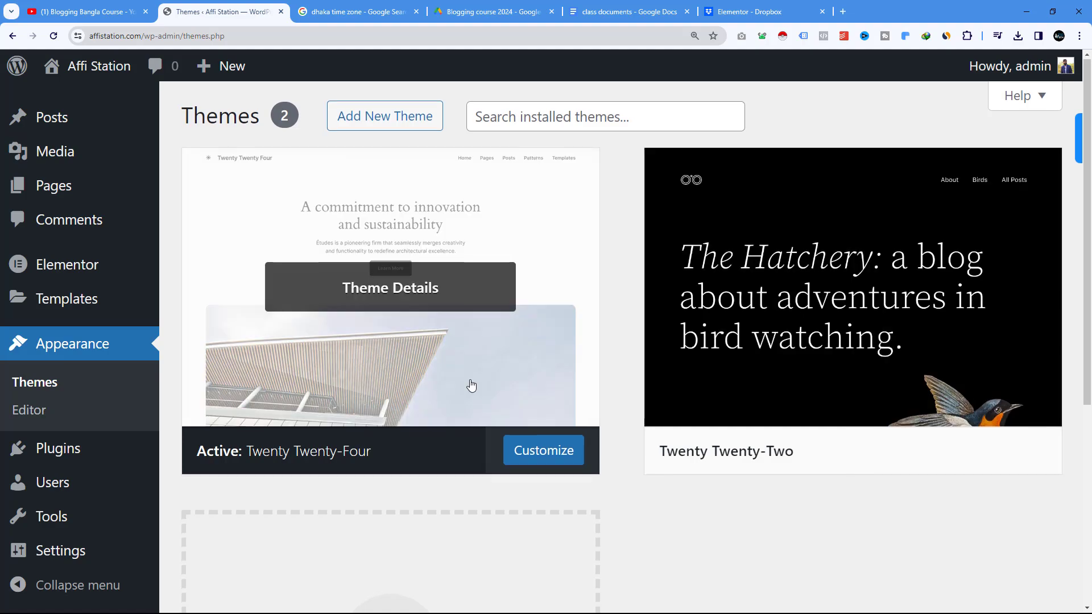
# Delete the Twenty Twenty-Two theme from the installed themes and confirm the deletion.
pyautogui.scroll(-3, 276, 250)
pyautogui.scroll(3, 319, 262)
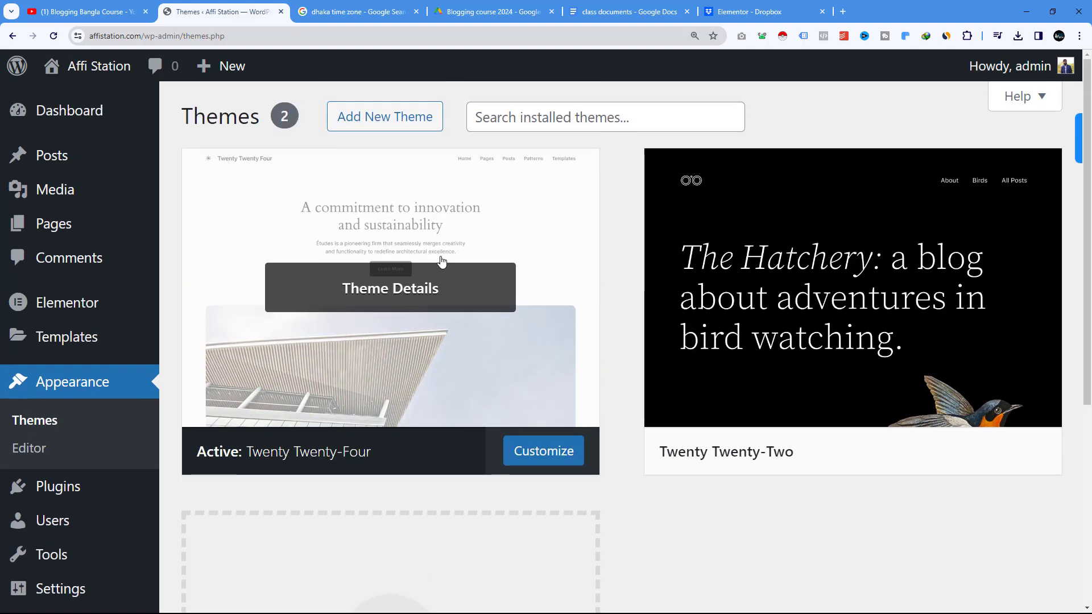
pyautogui.click(870, 237)
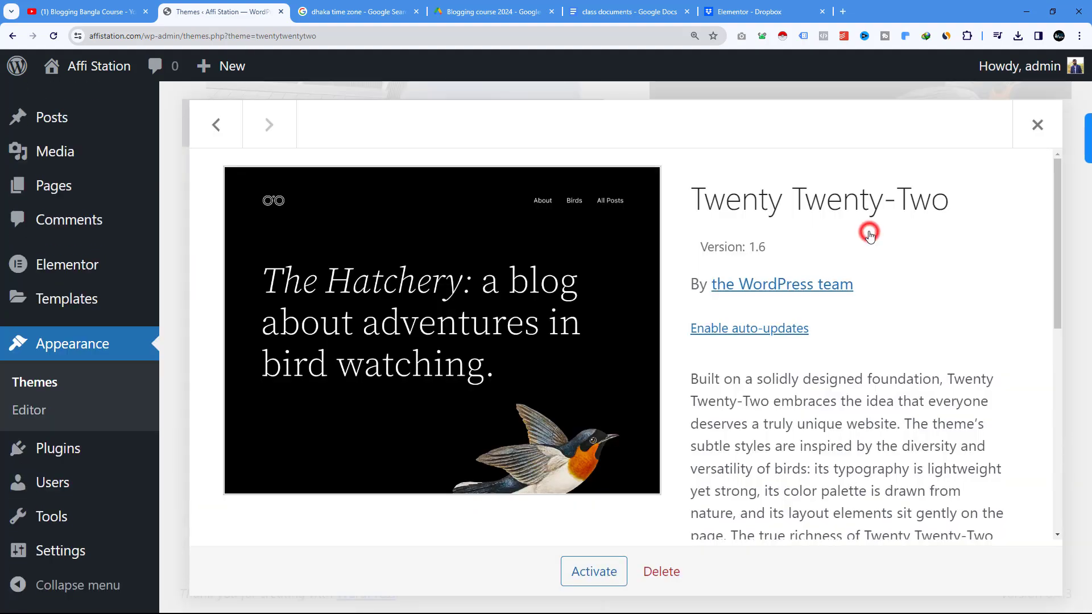
pyautogui.scroll(-2, 671, 398)
pyautogui.click(670, 575)
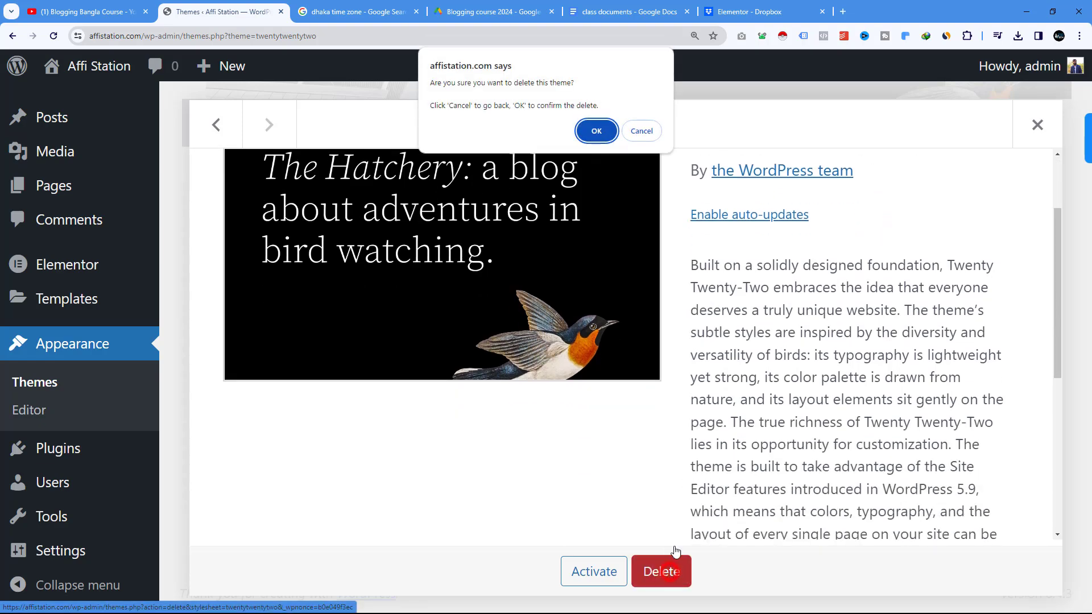
pyautogui.click(597, 131)
pyautogui.scroll(-5, 527, 242)
pyautogui.scroll(5, 564, 303)
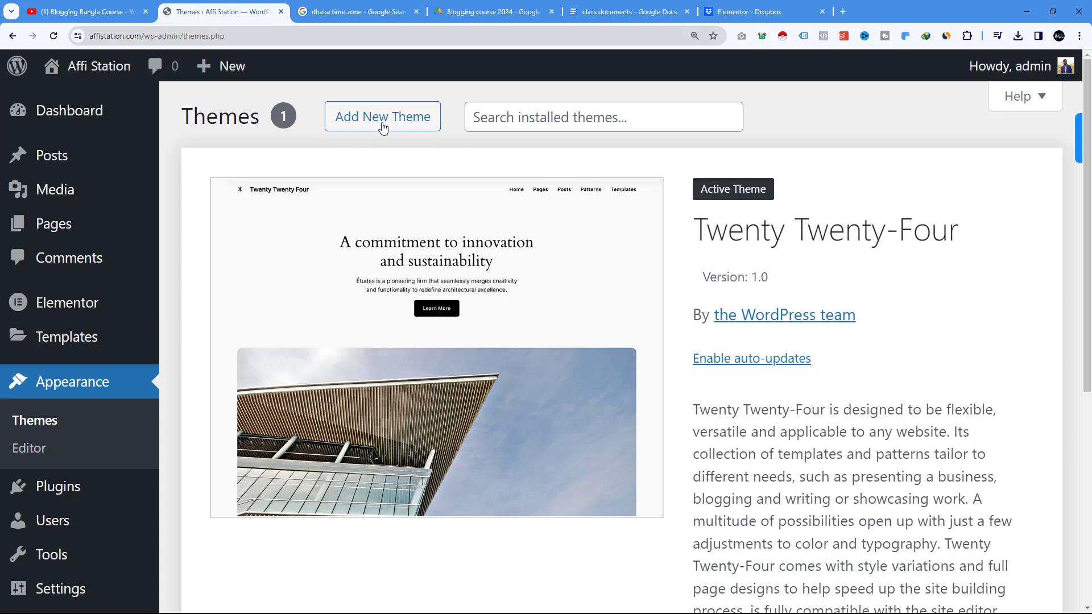
# Start adding a new theme and search the theme directory for "hello e".
pyautogui.click(395, 121)
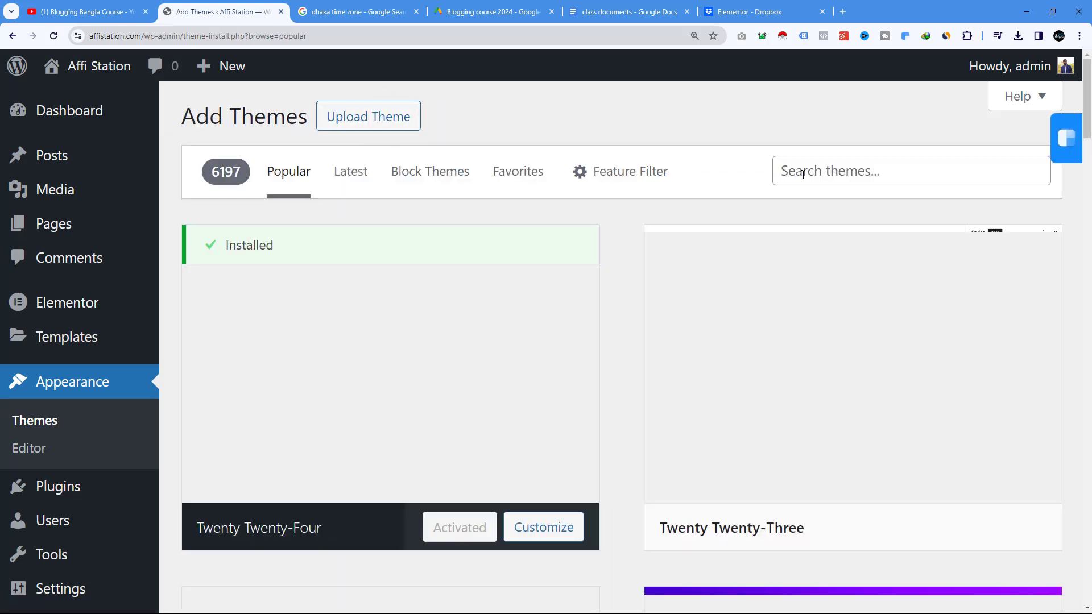
pyautogui.click(802, 171)
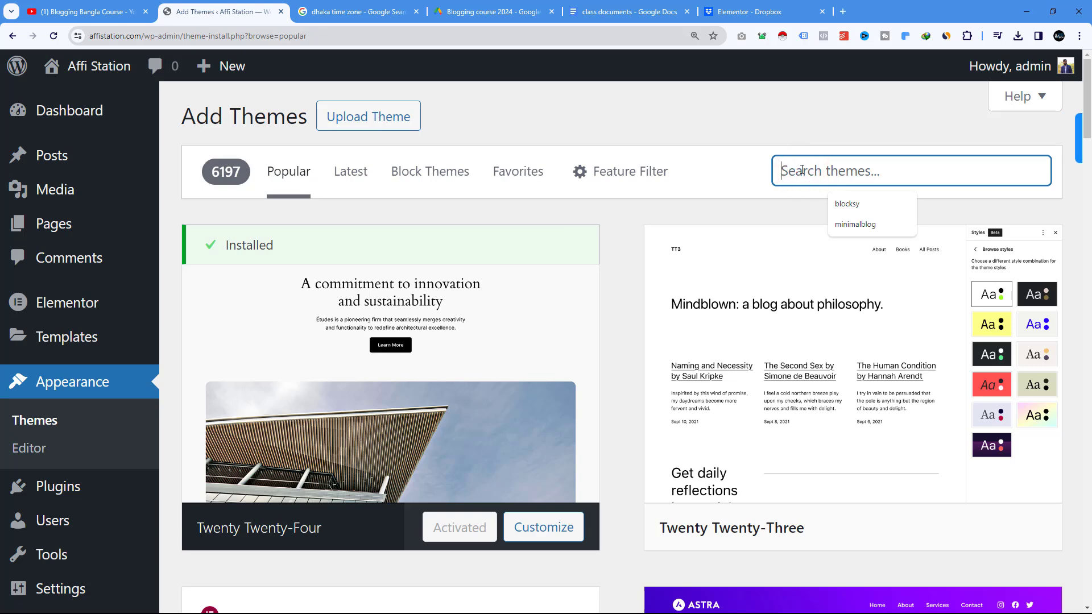
pyautogui.write('hello e')
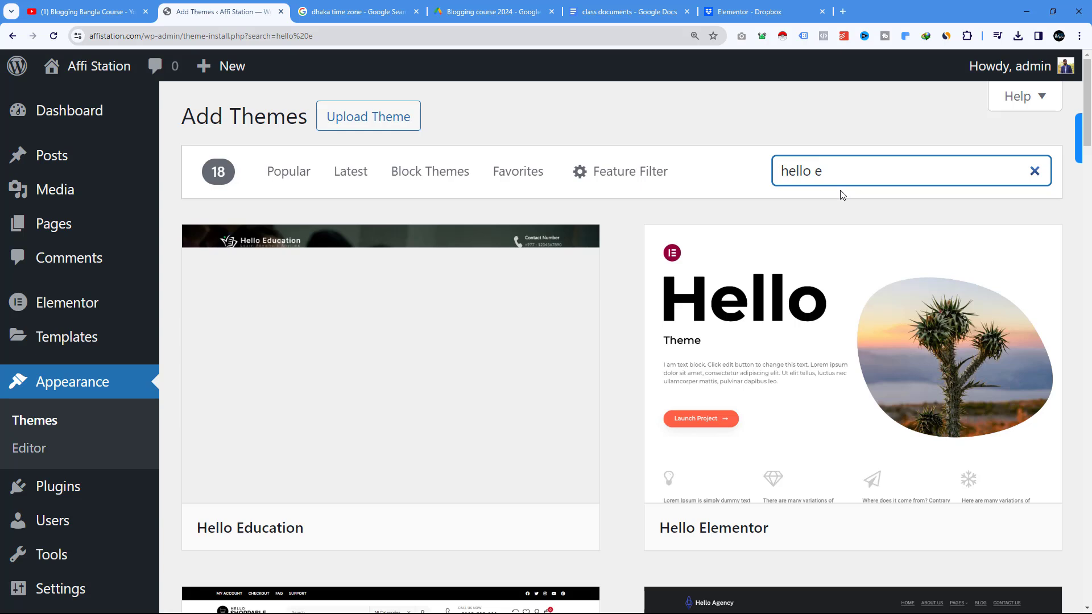
# Install the Hello Elementor theme from the search results and activate it.
pyautogui.moveTo(802, 277)
pyautogui.scroll(-2, 835, 244)
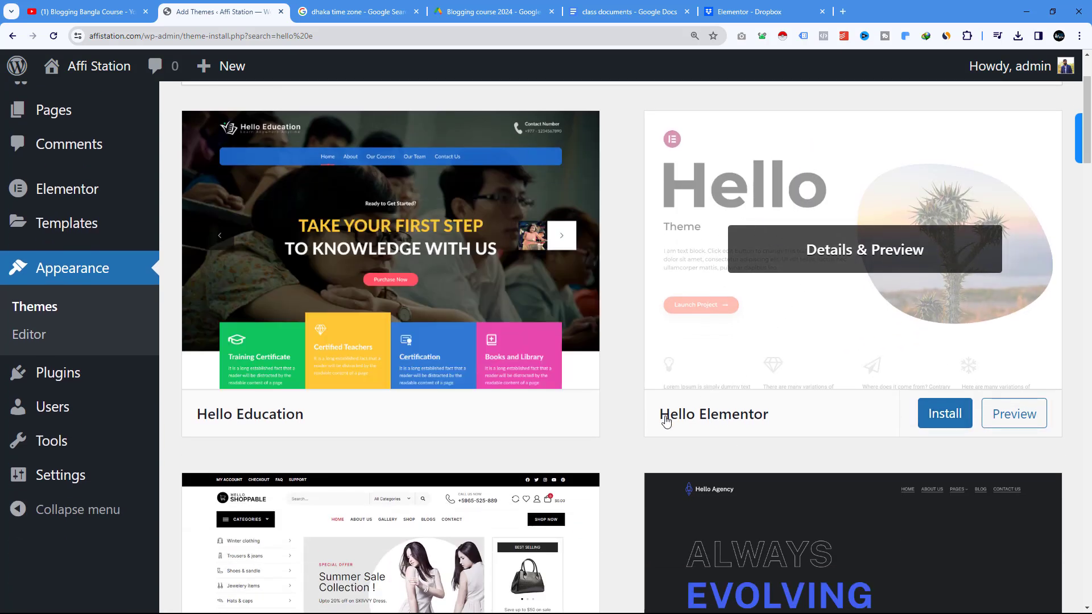
pyautogui.click(944, 413)
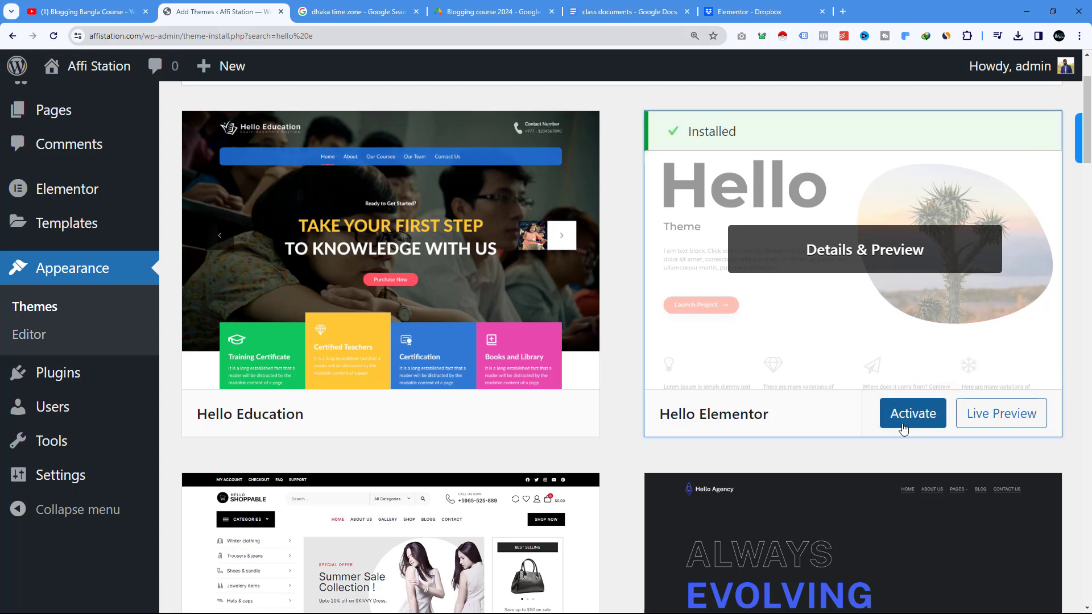
pyautogui.click(926, 416)
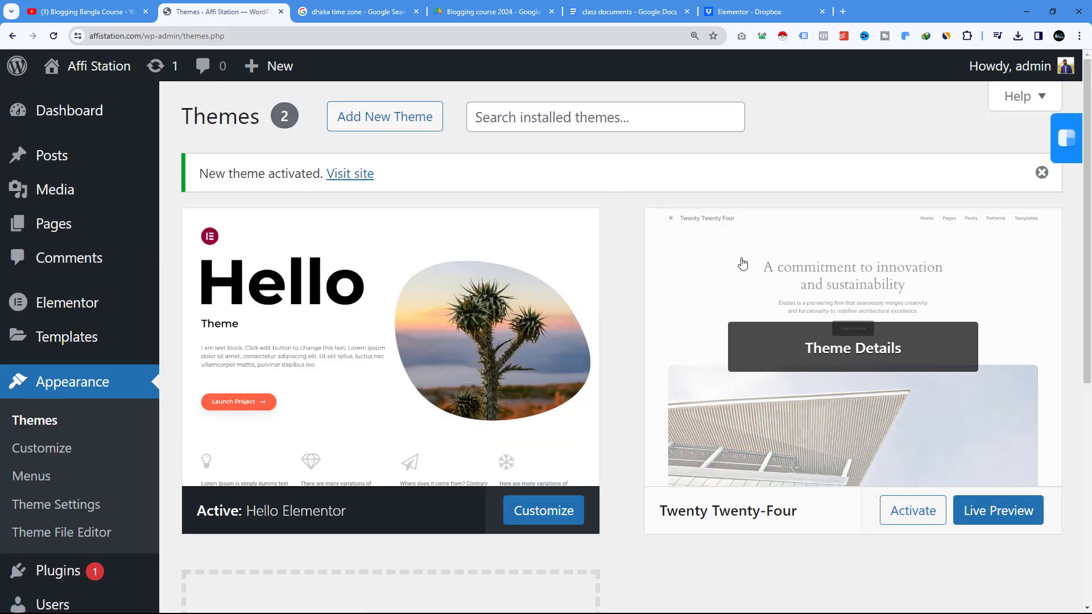
# Delete the Twenty Twenty-Four theme from the installed themes and confirm the deletion.
pyautogui.scroll(-2, 768, 290)
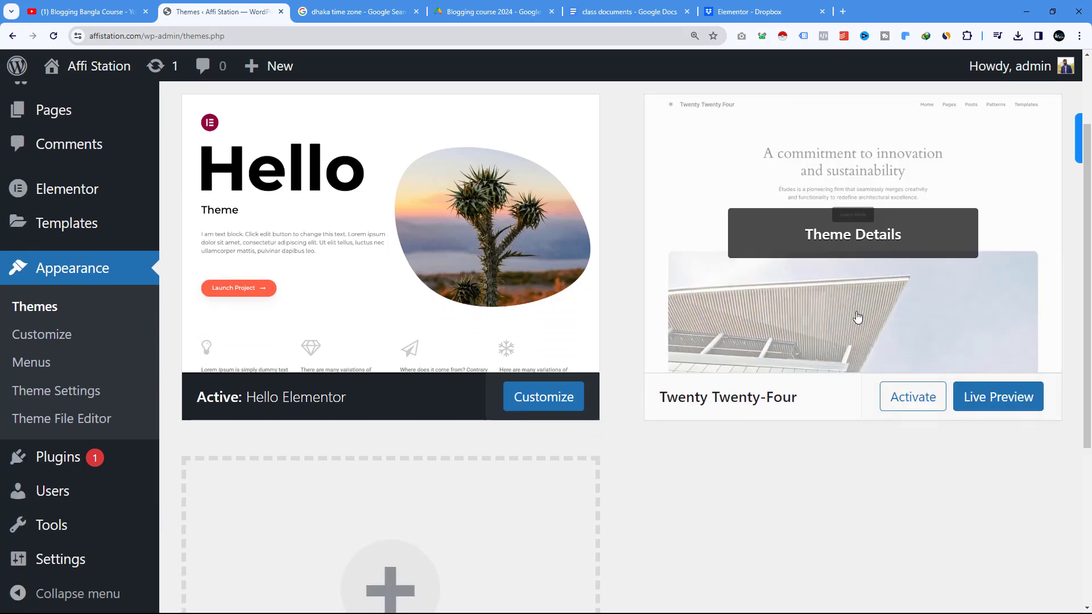
pyautogui.click(858, 317)
pyautogui.scroll(-2, 853, 310)
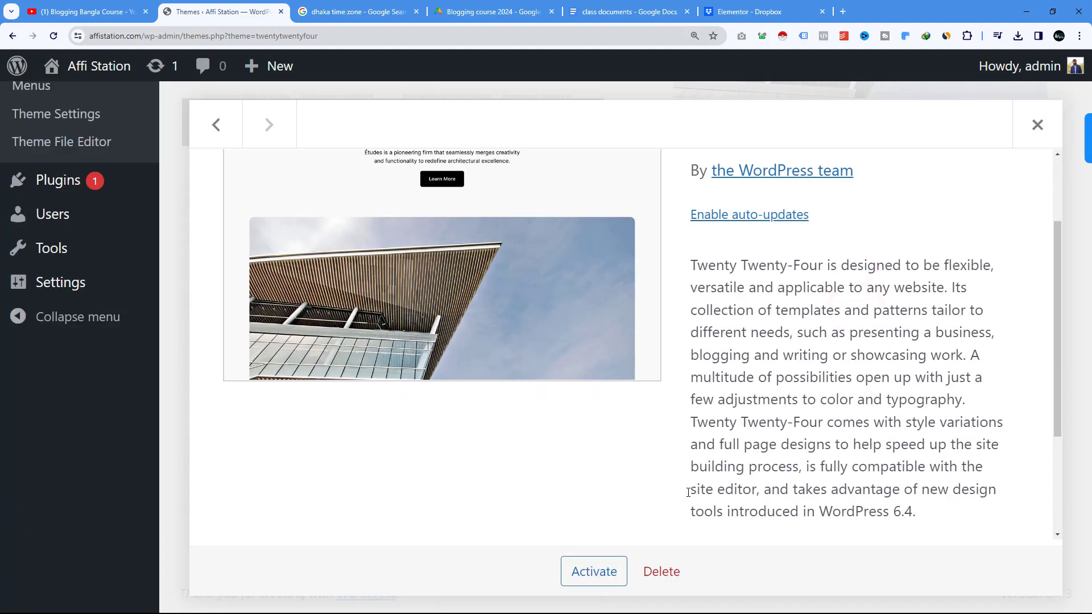
pyautogui.click(682, 569)
pyautogui.click(594, 130)
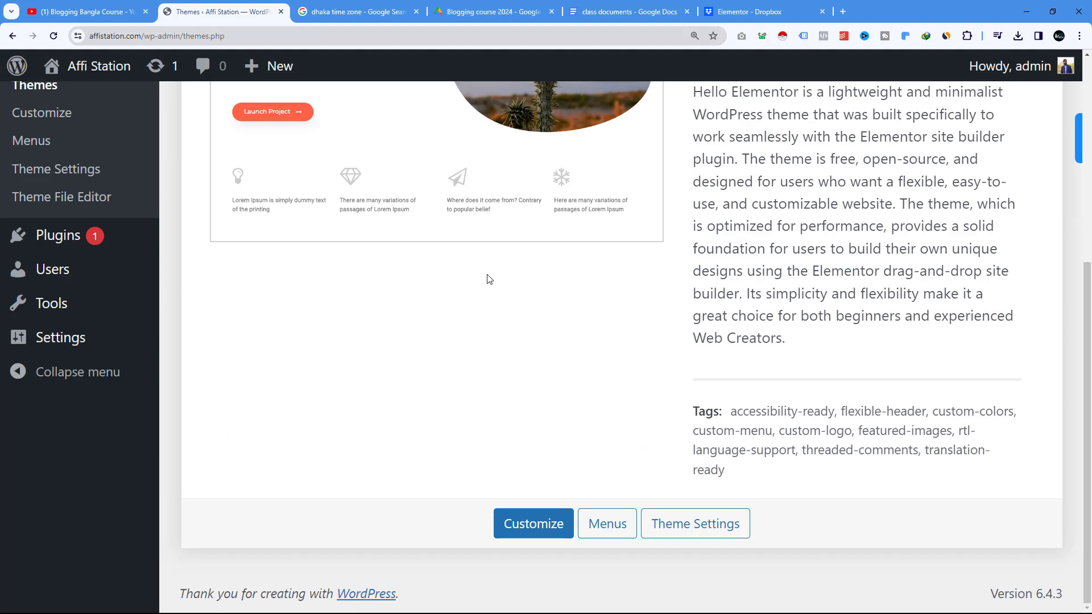
# Open the dashboard home page and look through its welcome banner and widget boxes.
pyautogui.scroll(5, 583, 304)
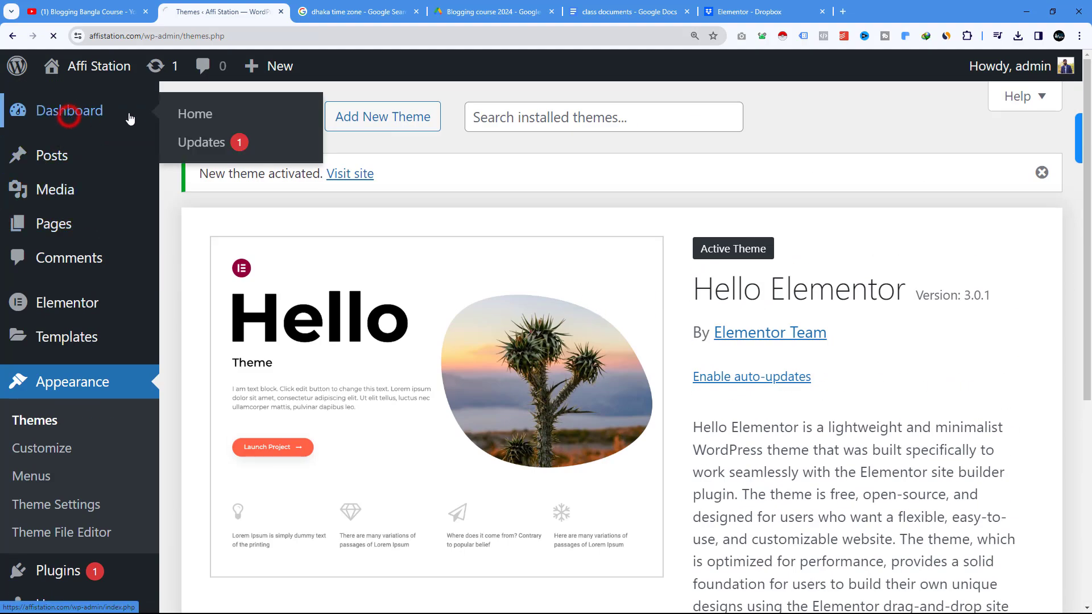
pyautogui.click(67, 112)
pyautogui.scroll(-10, 493, 307)
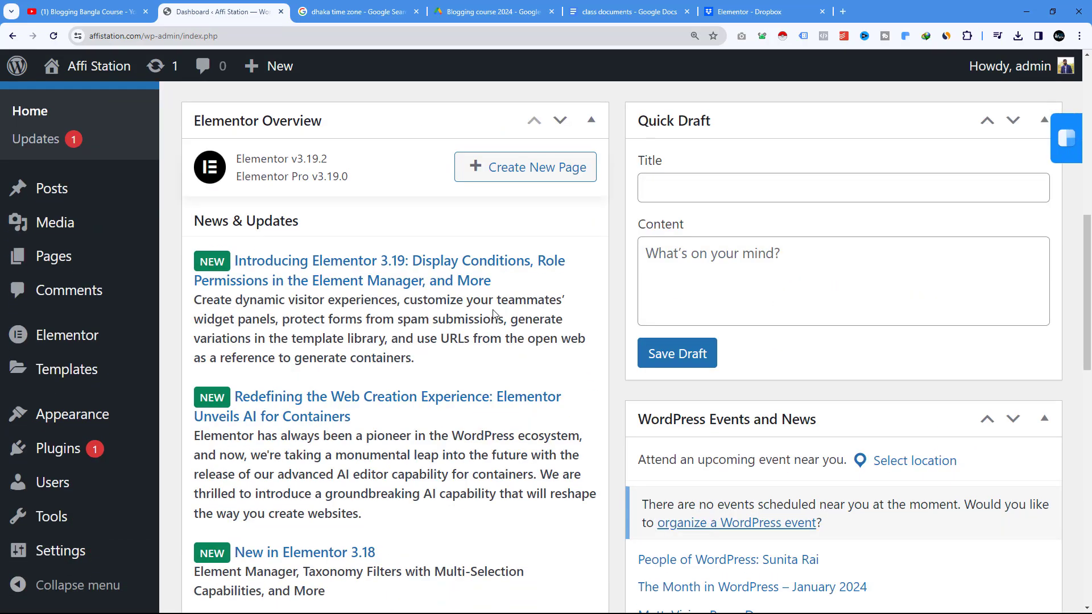
pyautogui.scroll(-10, 494, 310)
pyautogui.hotkey('ctrl', '-')
pyautogui.hotkey('ctrl', '-')
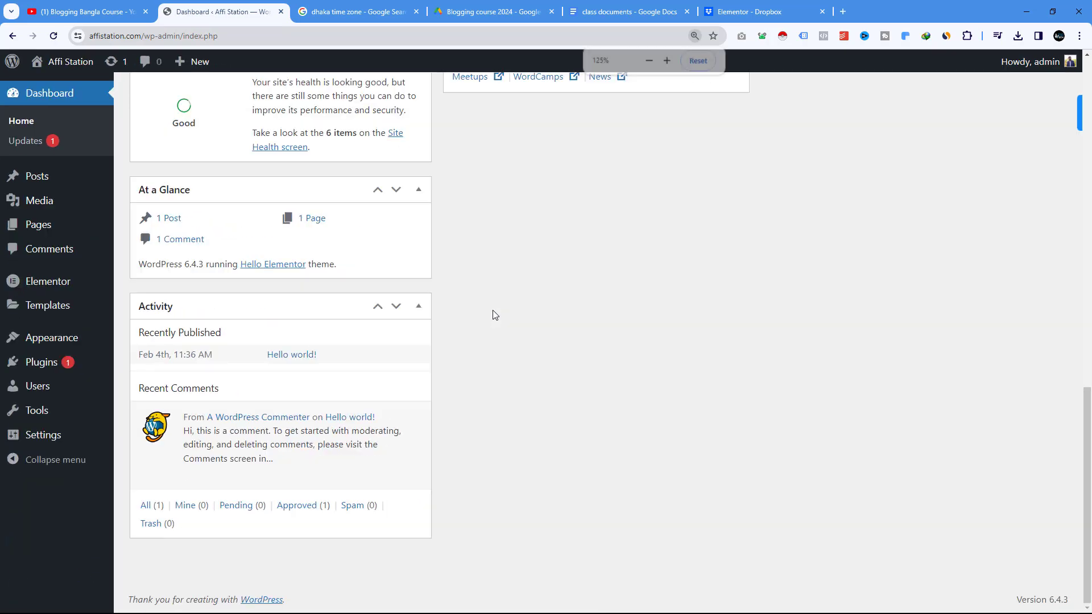
pyautogui.scroll(15, 495, 314)
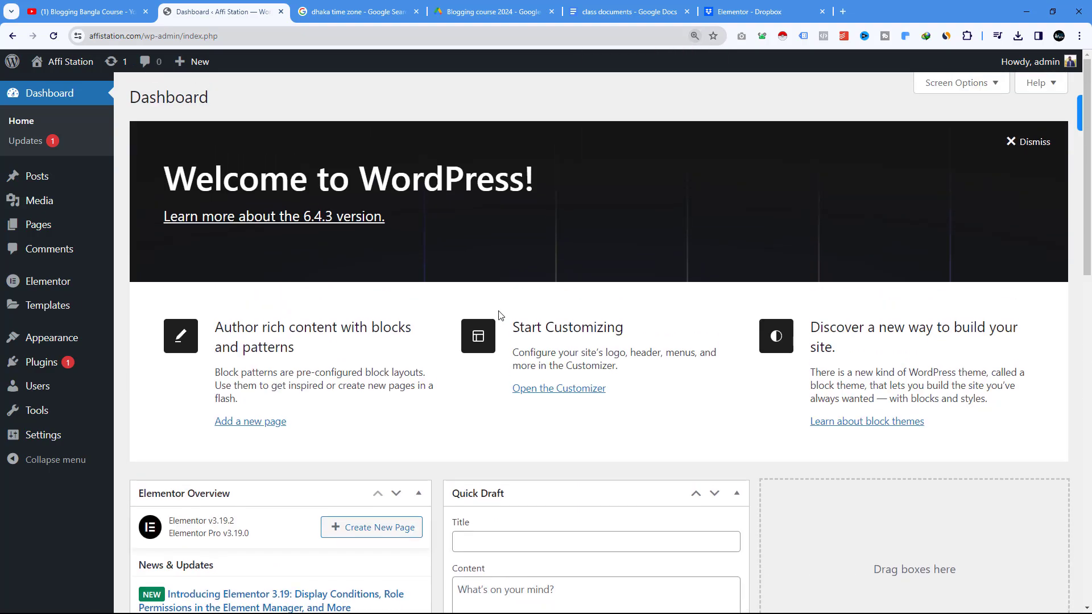
pyautogui.scroll(-5, 410, 512)
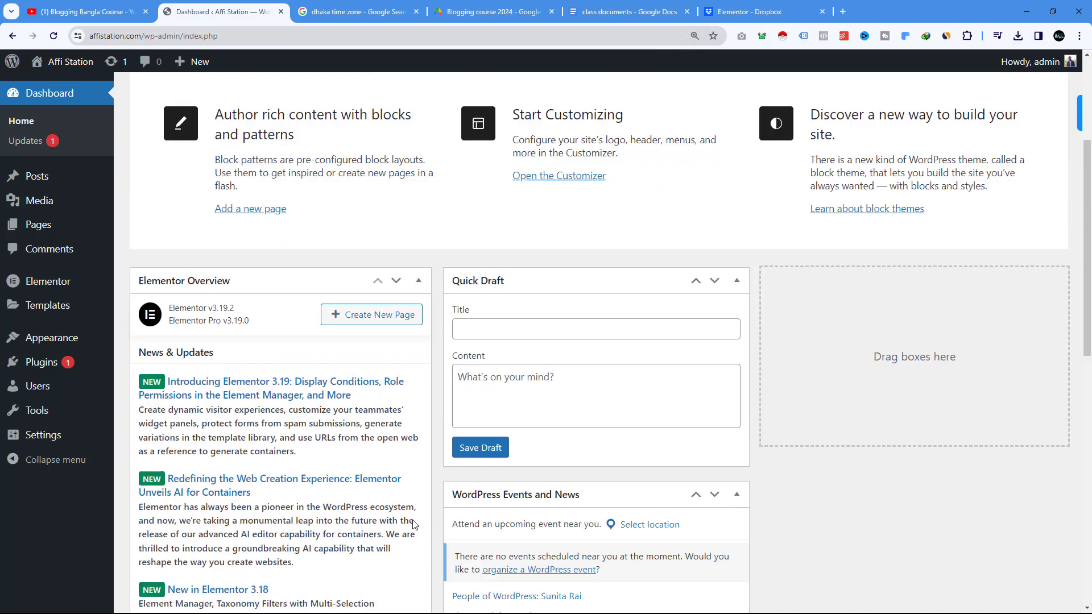
pyautogui.scroll(5, 472, 487)
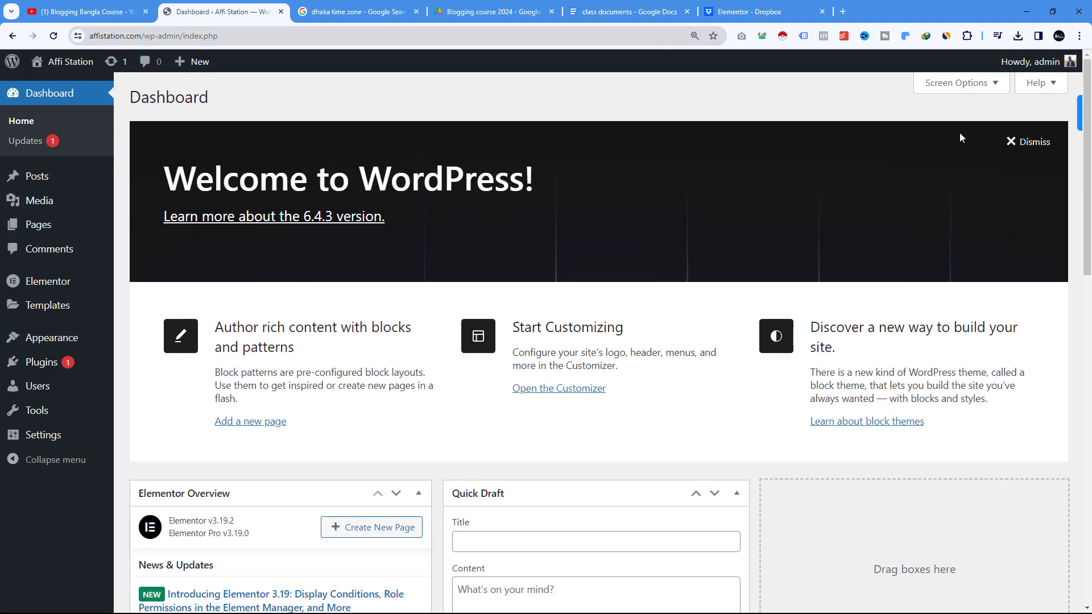
# Hide all dashboard boxes: Elementor Overview, Site Health Status, At a Glance, Activity, Quick Draft, WordPress Events and News, and Welcome.
pyautogui.click(947, 84)
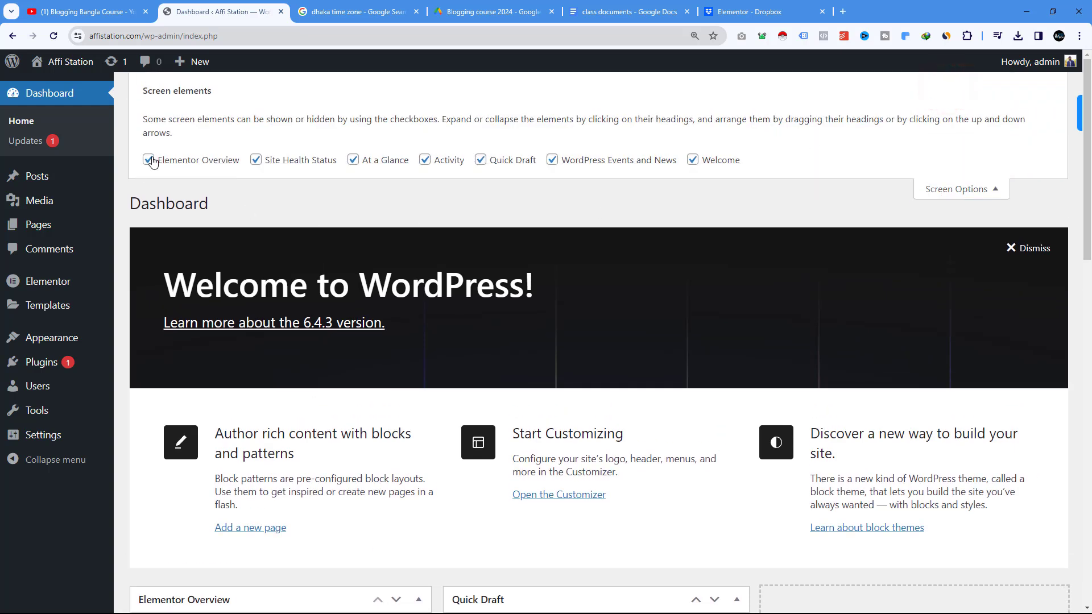
pyautogui.click(150, 161)
pyautogui.click(256, 159)
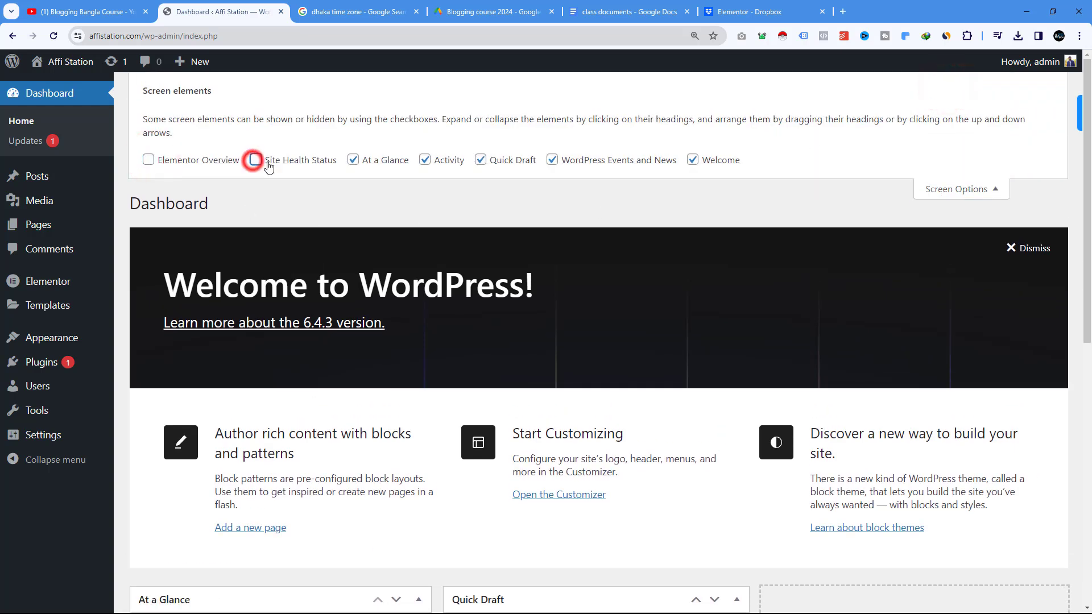
pyautogui.click(353, 160)
pyautogui.click(425, 160)
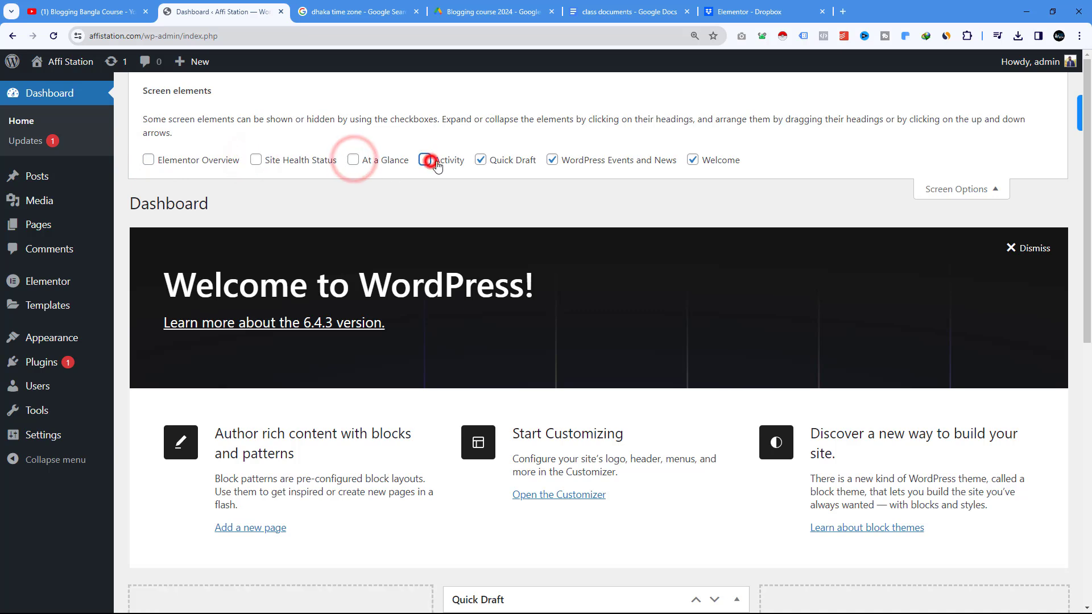
pyautogui.click(482, 161)
pyautogui.click(553, 161)
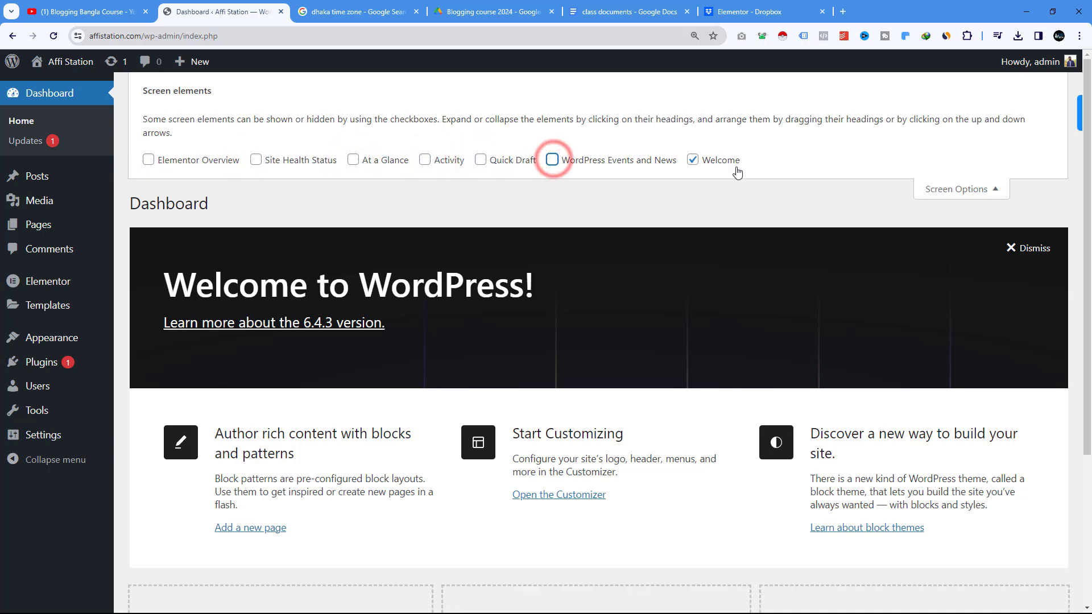
pyautogui.click(693, 160)
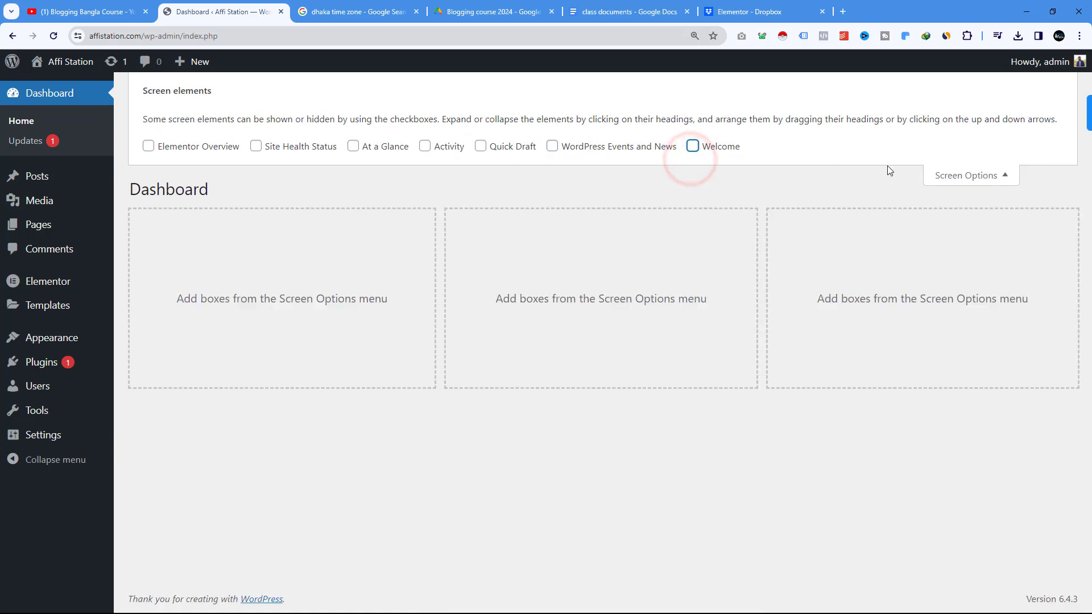
pyautogui.click(932, 176)
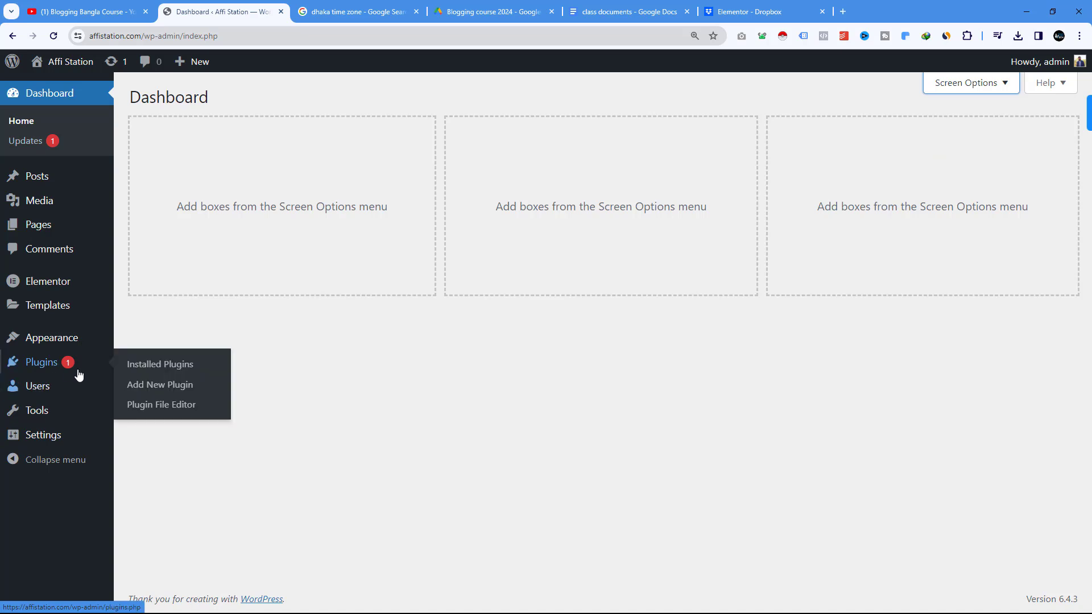
# Start adding a new page from the pages list and go through the block editor's welcome guide to its end.
pyautogui.click(55, 364)
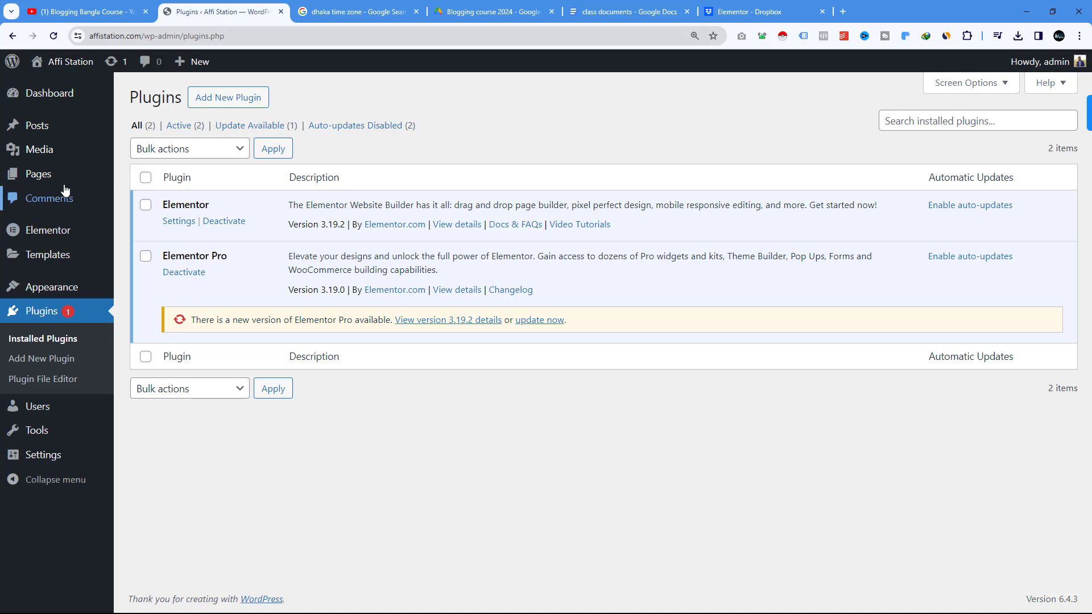
pyautogui.moveTo(39, 175)
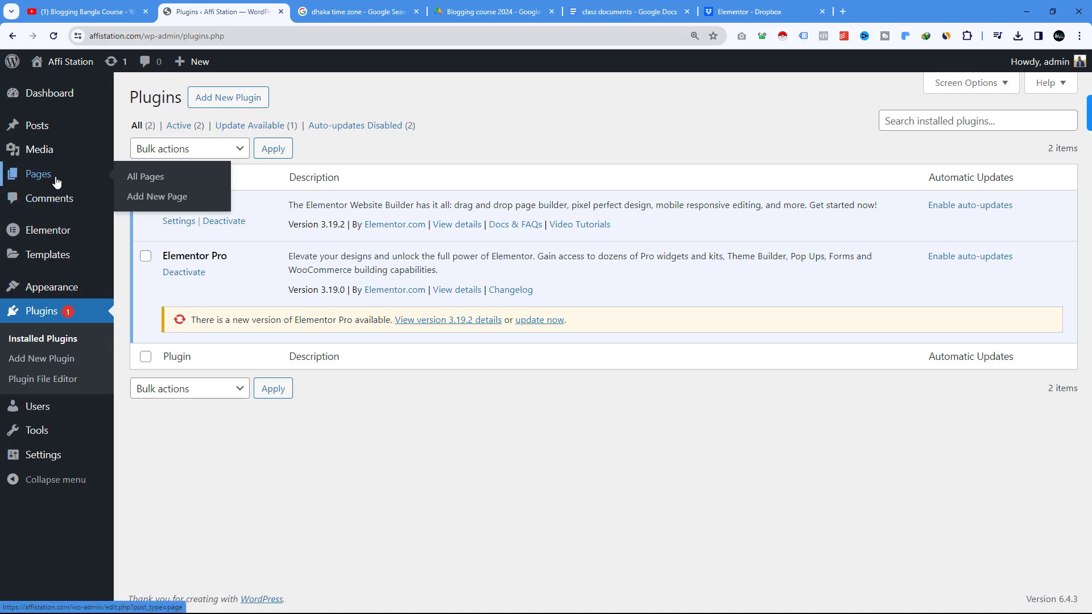
pyautogui.click(44, 178)
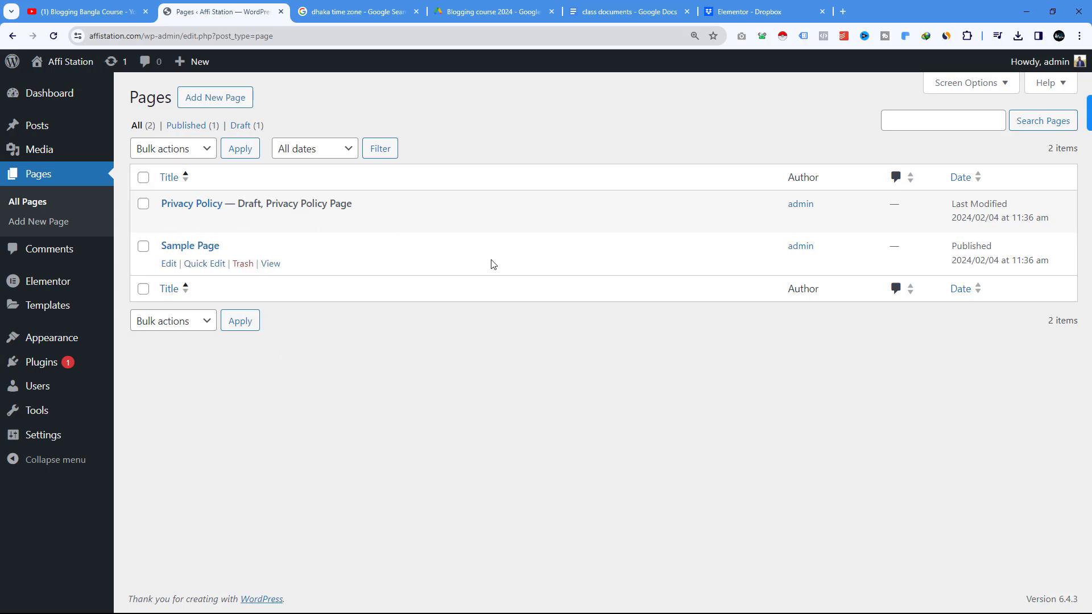
pyautogui.click(211, 100)
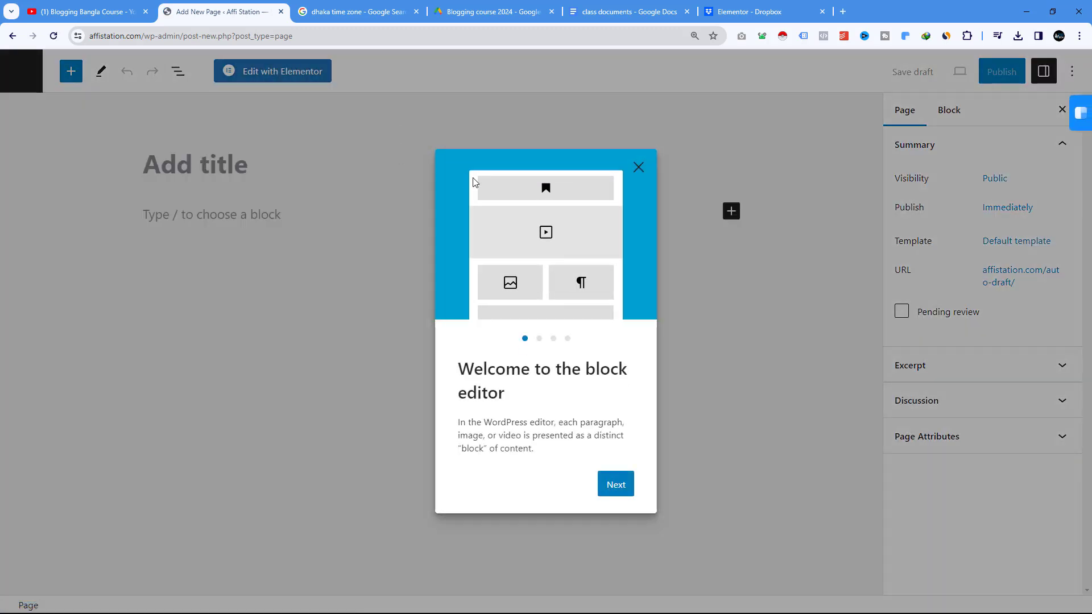
pyautogui.click(208, 171)
pyautogui.click(612, 485)
pyautogui.click(615, 489)
pyautogui.click(616, 495)
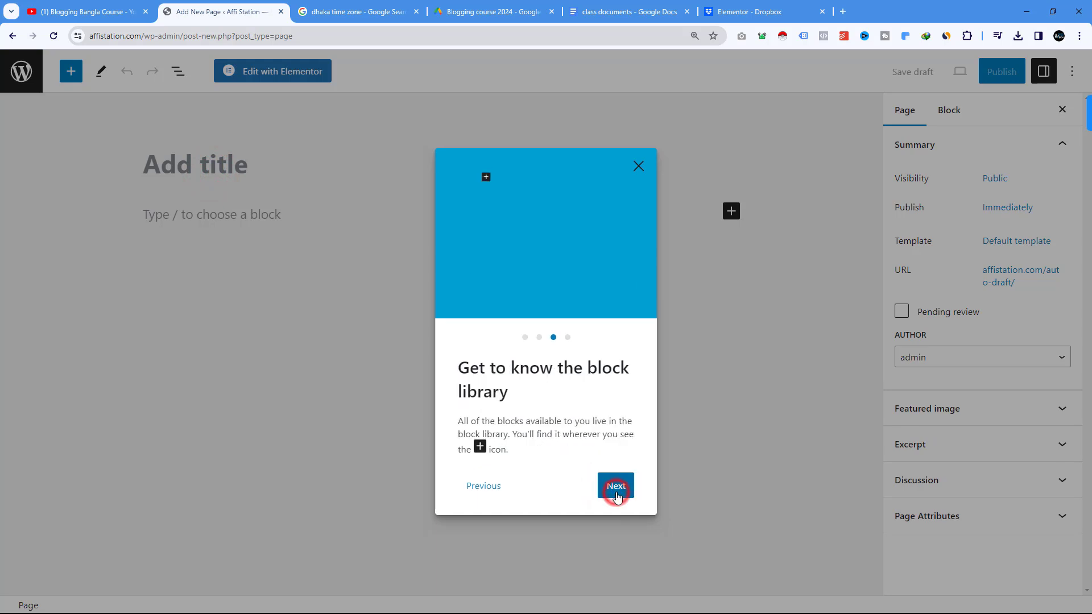
pyautogui.click(617, 499)
pyautogui.click(616, 491)
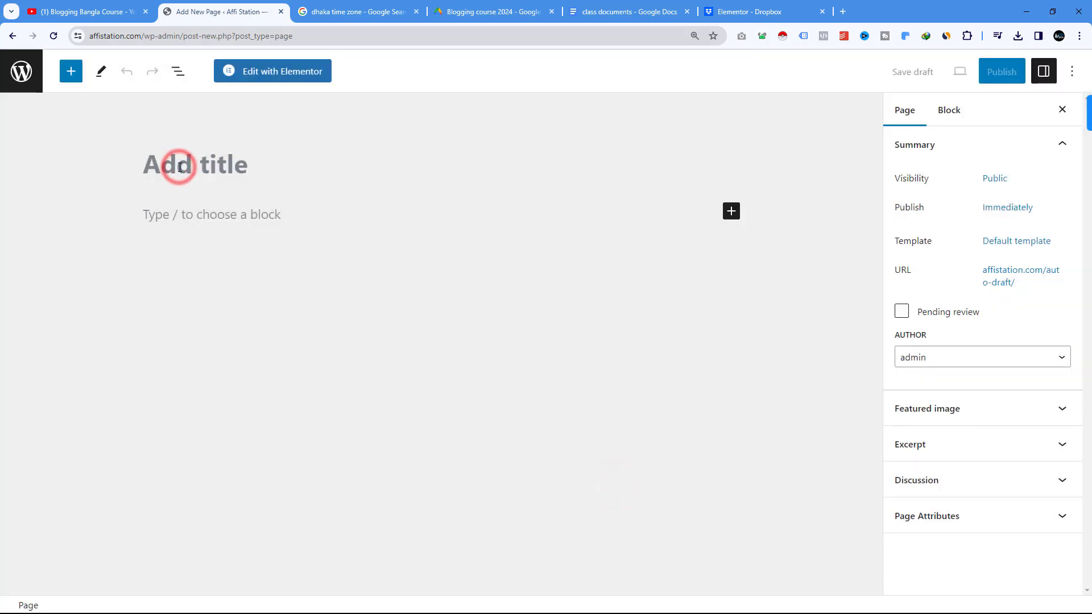
# Title the new page "Home" and save it as a draft.
pyautogui.write('Home')
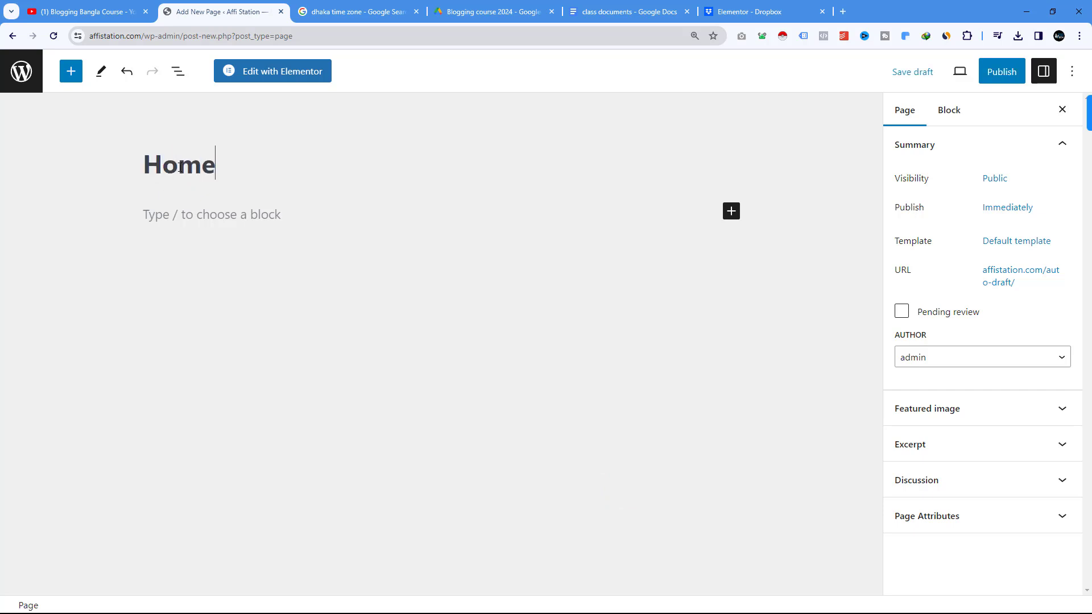
pyautogui.click(907, 77)
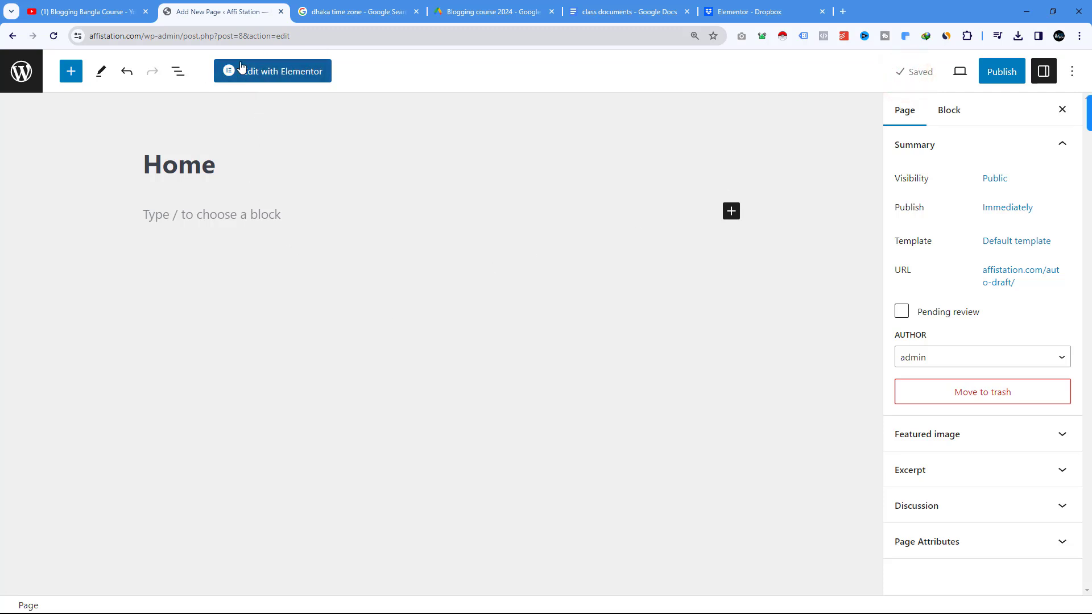
# Open the Home page in the Elementor editor and close the Elementor AI notification and the Navigator.
pyautogui.click(272, 78)
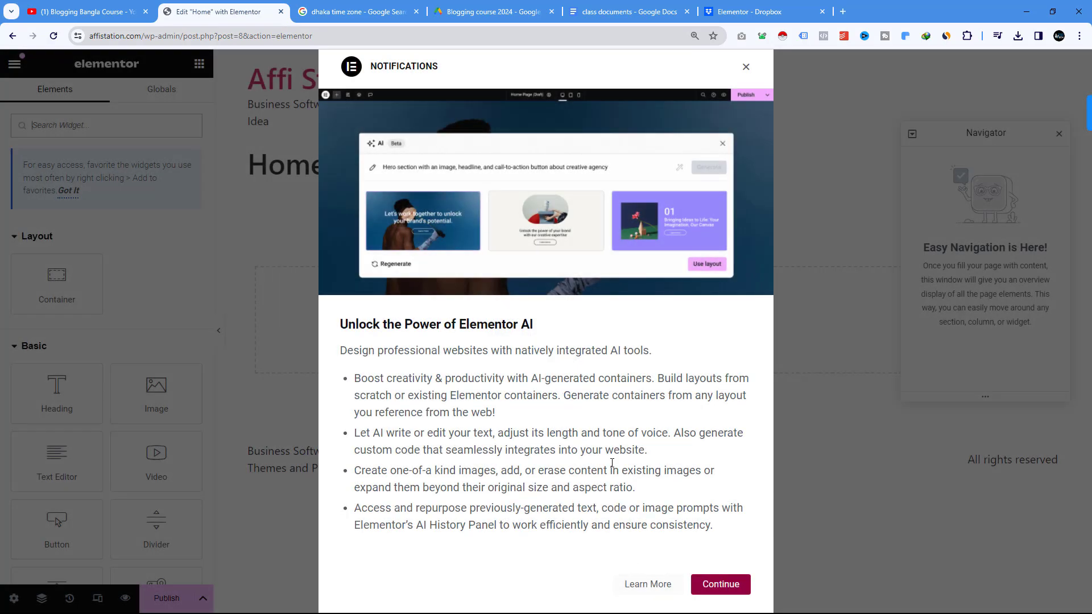
pyautogui.click(747, 68)
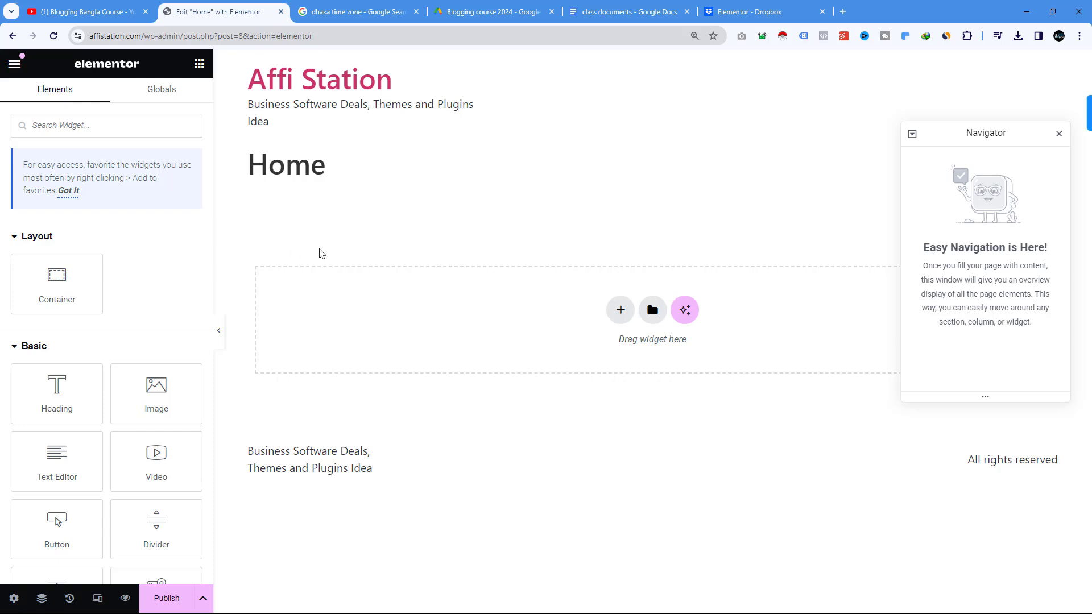
pyautogui.click(1058, 135)
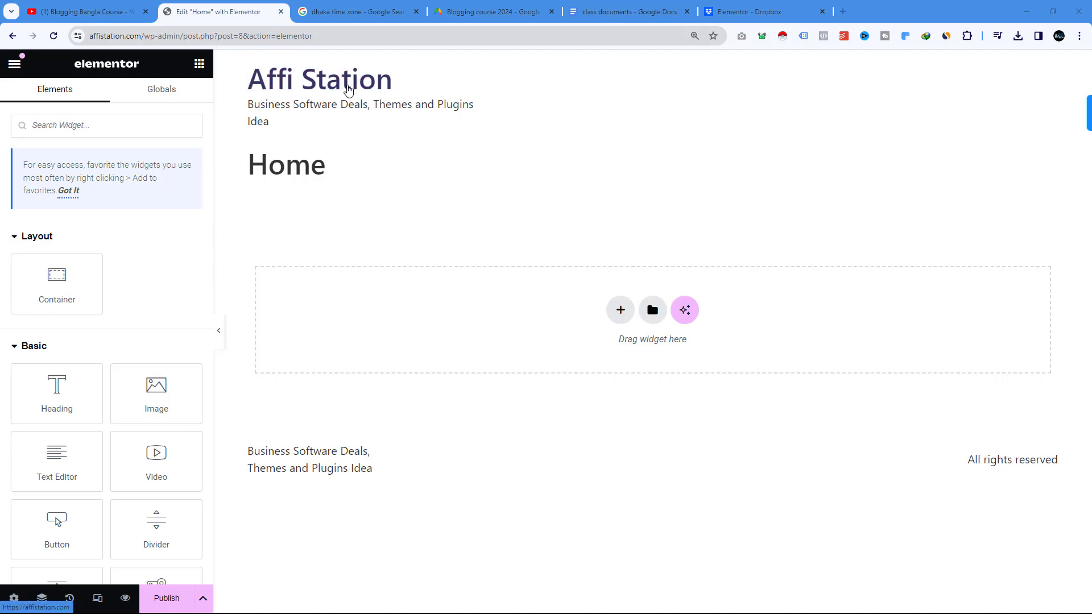
pyautogui.moveTo(251, 104); pyautogui.dragTo(349, 168)
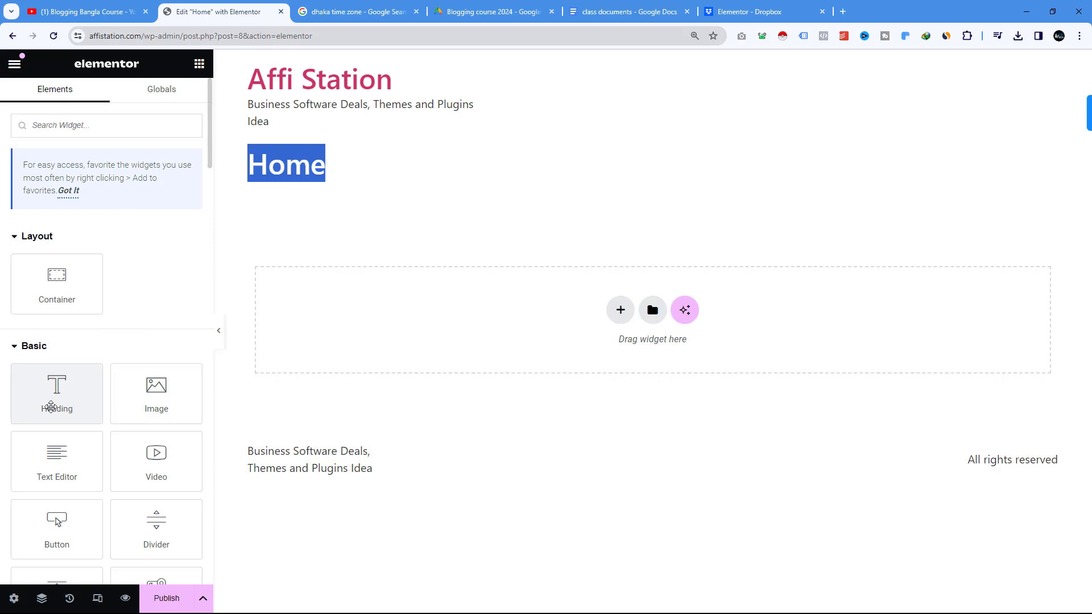
# Add a Heading widget to the page below the Home title and set its HTML tag to H1.
pyautogui.moveTo(52, 407); pyautogui.dragTo(617, 321)
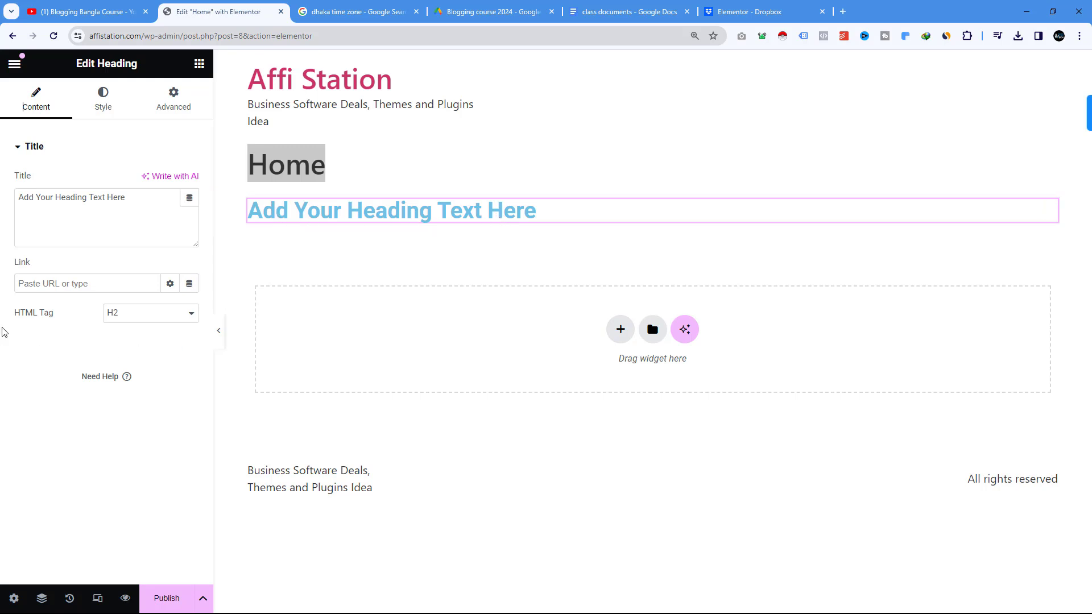
pyautogui.click(130, 321)
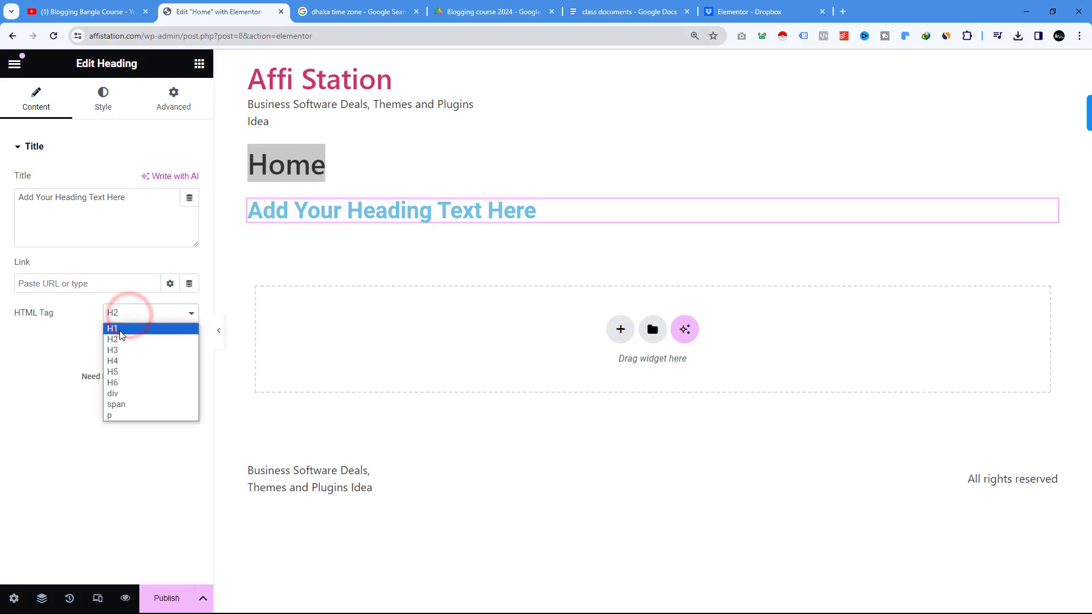
pyautogui.click(121, 333)
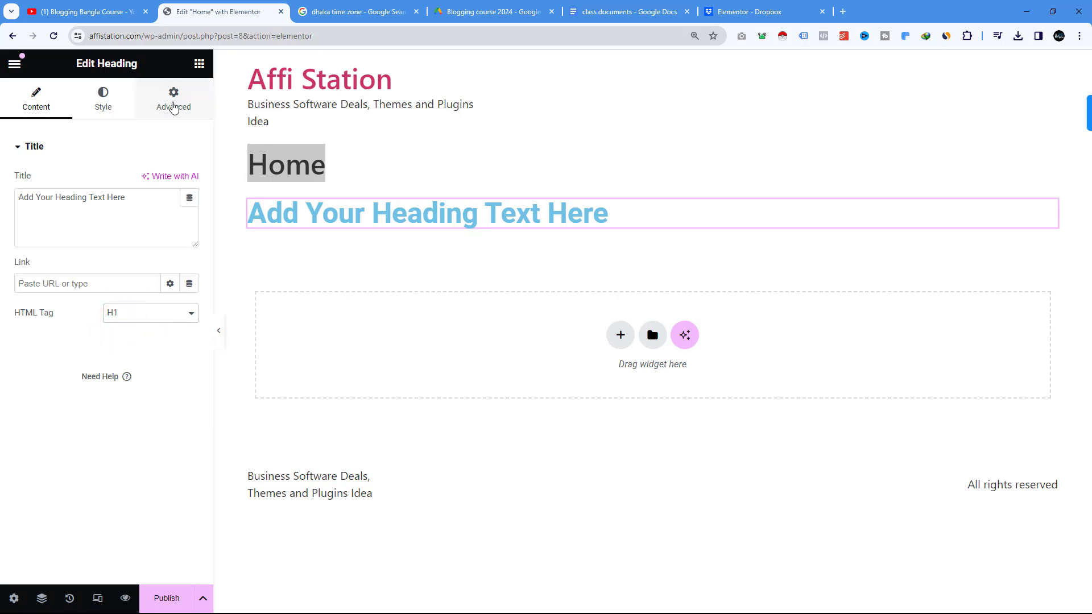
pyautogui.click(174, 104)
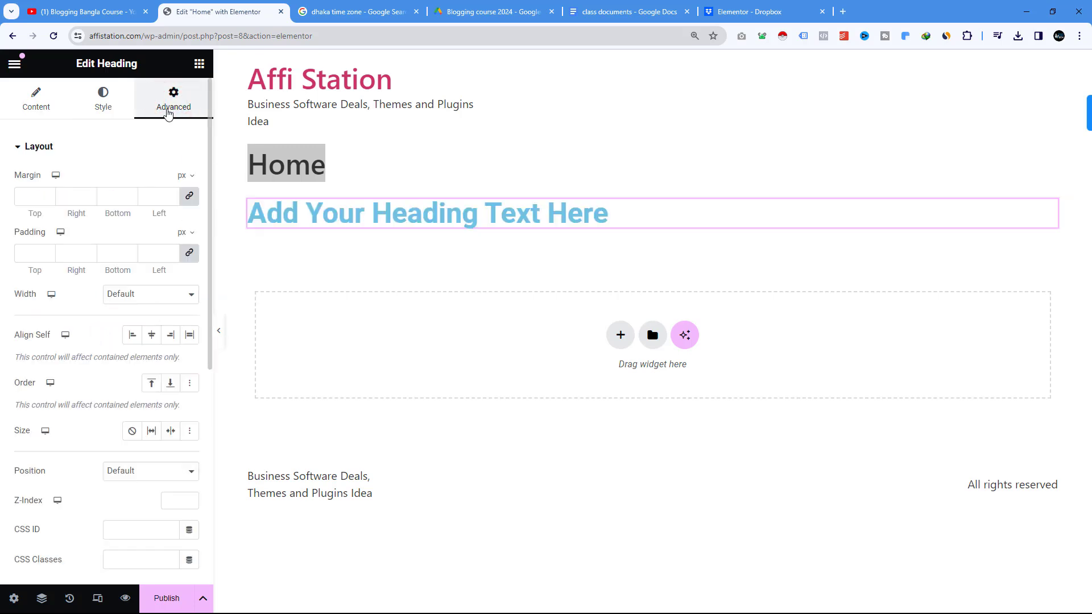
# Add two more Heading widgets below the H1 heading, leaving the upper one as H2 and setting the lower one's HTML tag to H3.
pyautogui.click(199, 63)
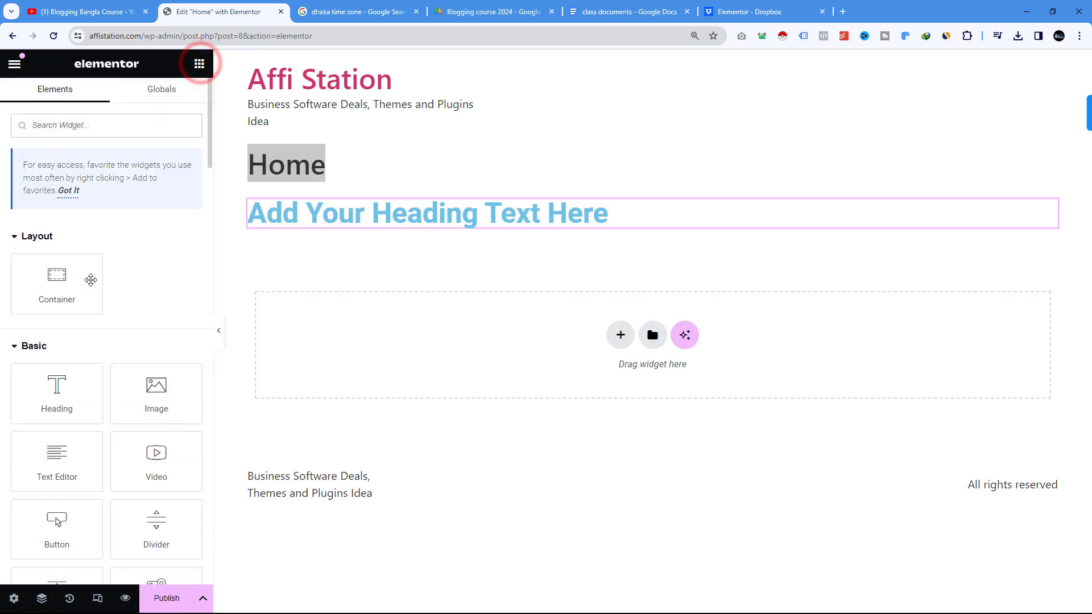
pyautogui.moveTo(61, 414); pyautogui.dragTo(300, 244)
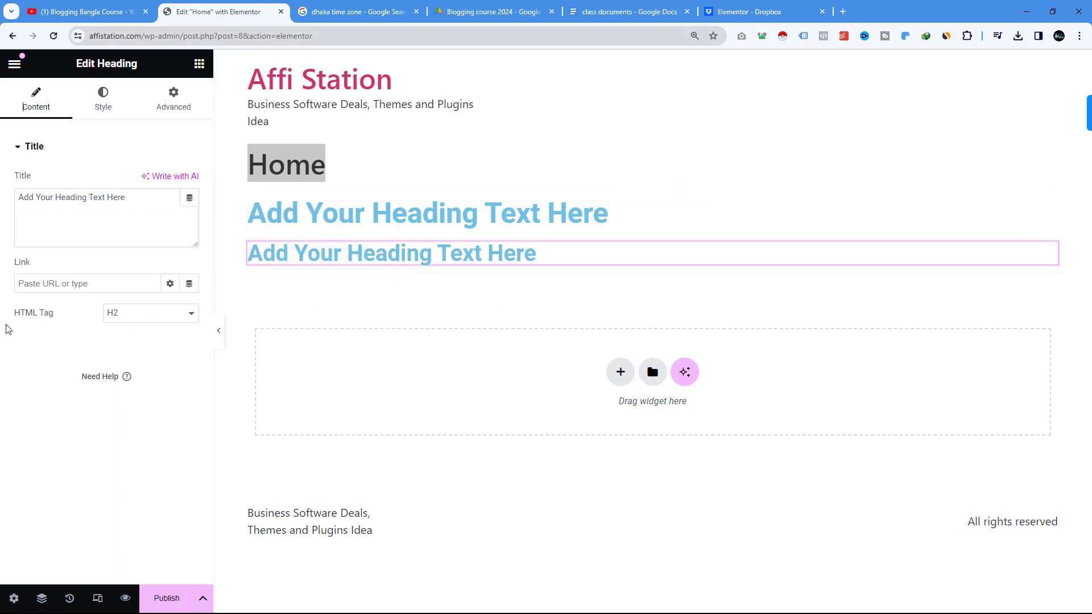
pyautogui.click(201, 65)
pyautogui.moveTo(54, 389); pyautogui.dragTo(301, 271)
pyautogui.click(141, 316)
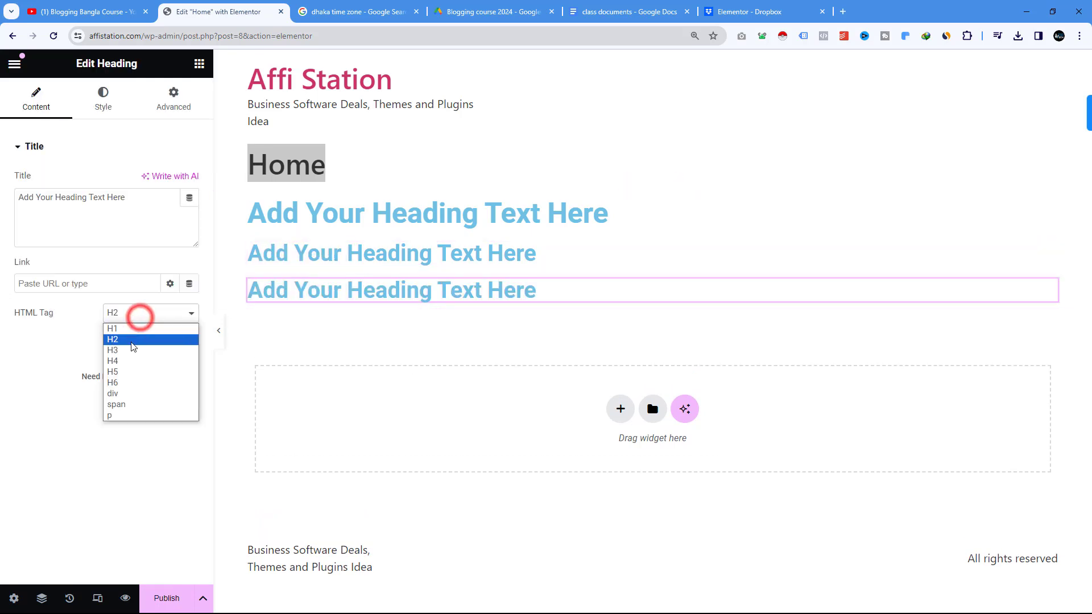
pyautogui.click(128, 350)
pyautogui.click(199, 63)
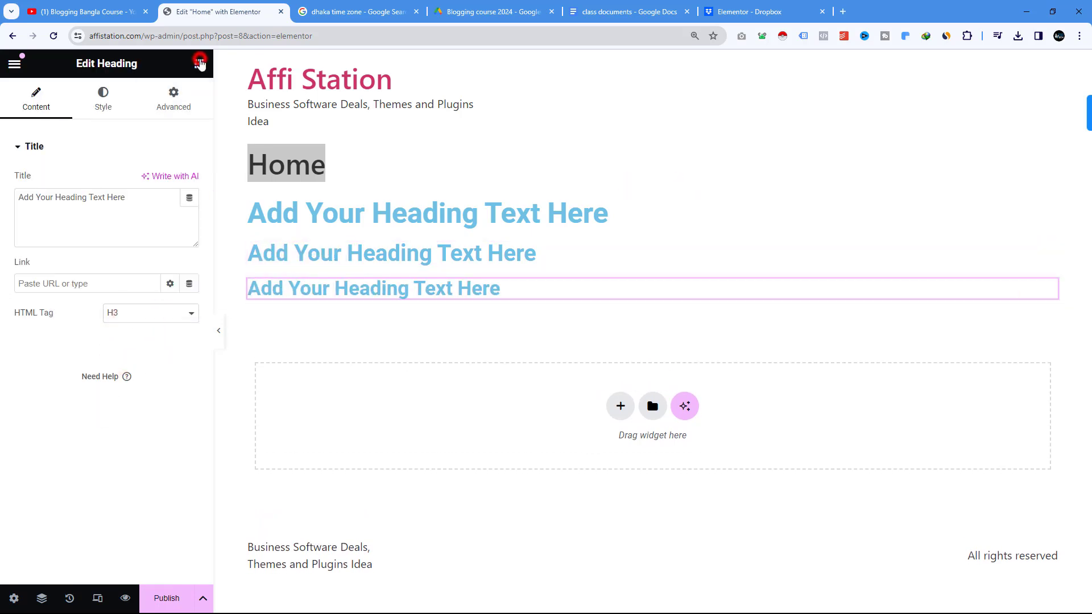
# Add a fourth Heading widget below the H3 heading and set its HTML tag to H4.
pyautogui.moveTo(52, 414); pyautogui.dragTo(317, 301)
pyautogui.click(171, 311)
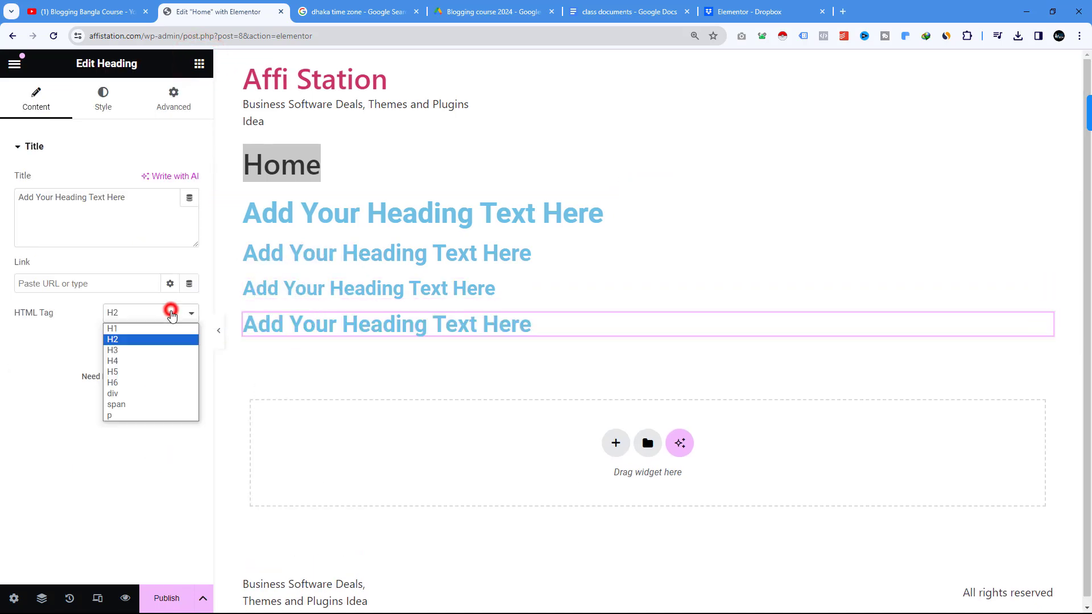
pyautogui.click(129, 362)
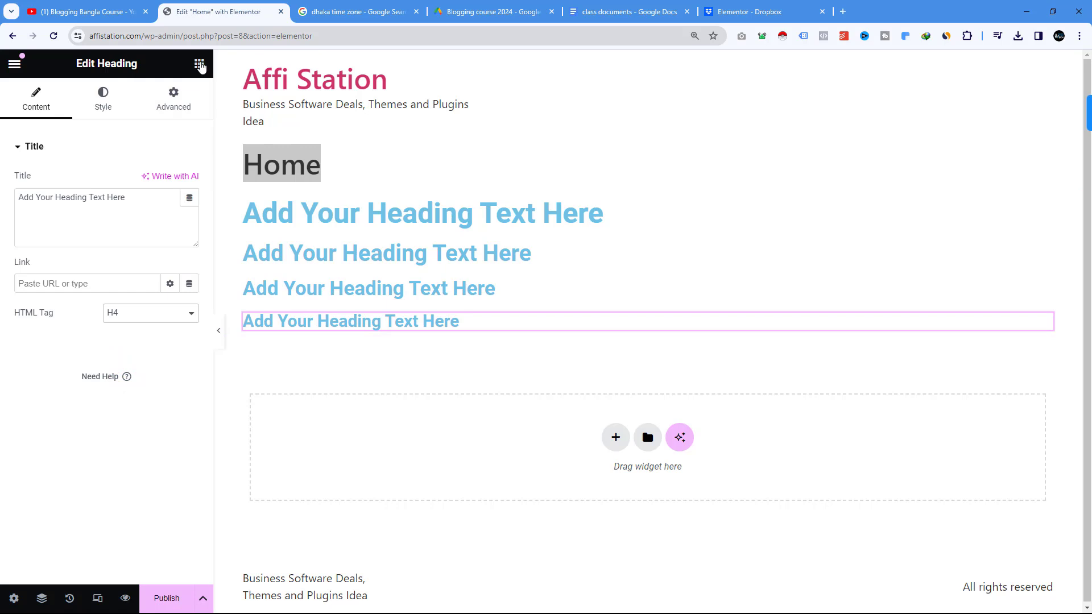
# Add a Text Editor widget below the H4 heading and select its placeholder paragraph.
pyautogui.click(199, 64)
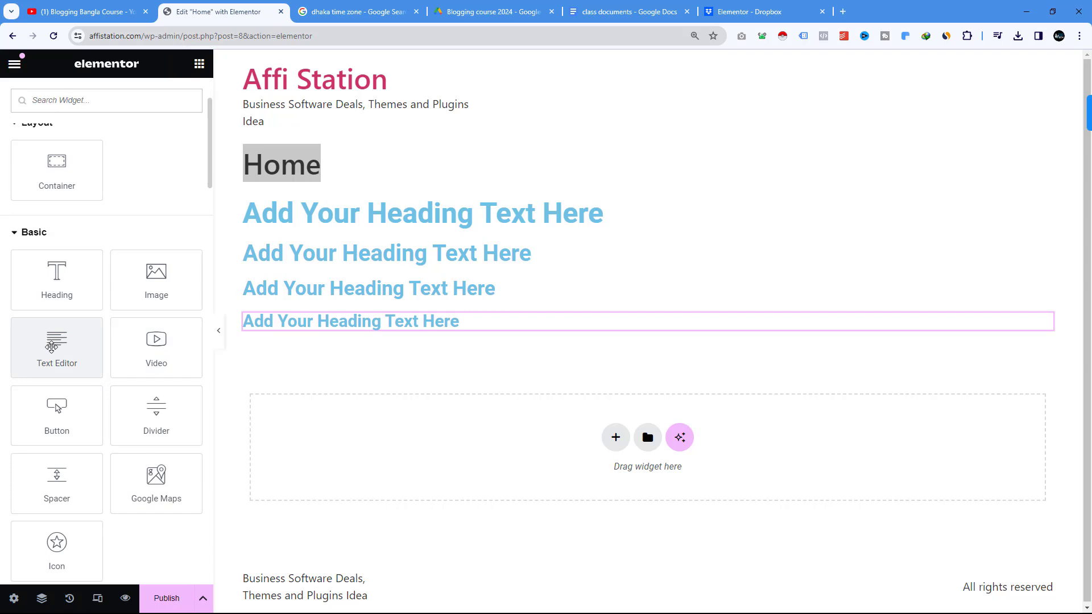
pyautogui.moveTo(36, 339); pyautogui.dragTo(293, 336)
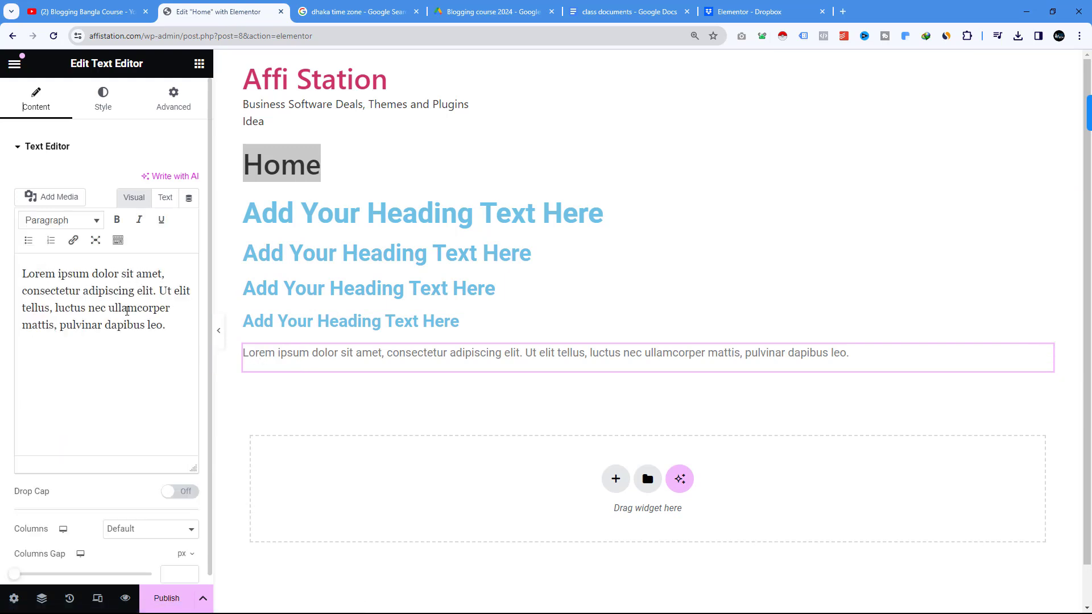
pyautogui.tripleClick(166, 326)
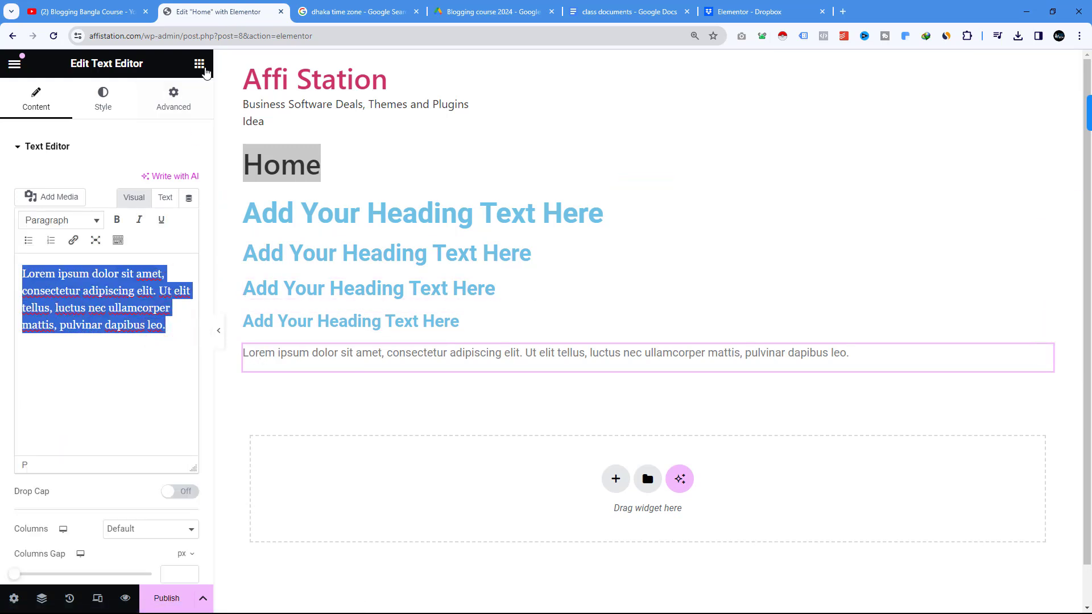
# Add a Button widget below the text paragraph and publish the Home page.
pyautogui.click(199, 64)
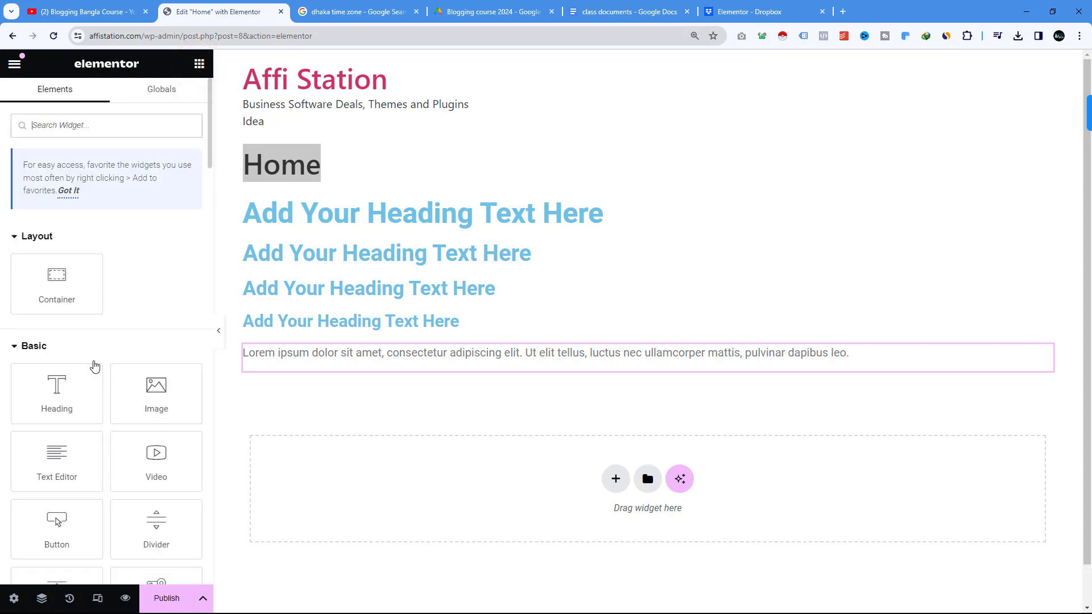
pyautogui.scroll(-2, 91, 370)
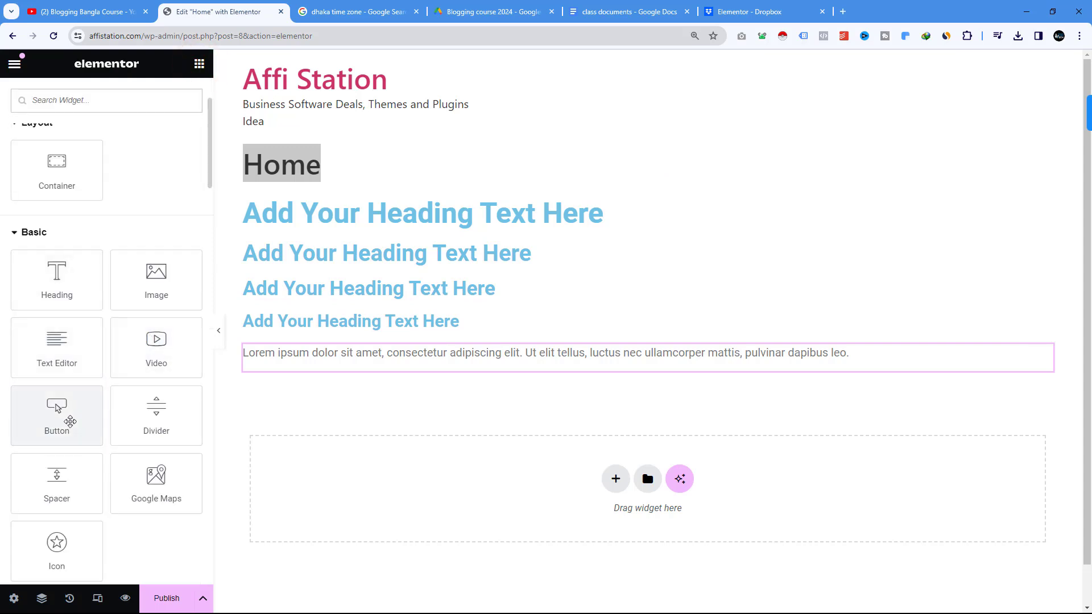
pyautogui.moveTo(53, 414); pyautogui.dragTo(290, 365)
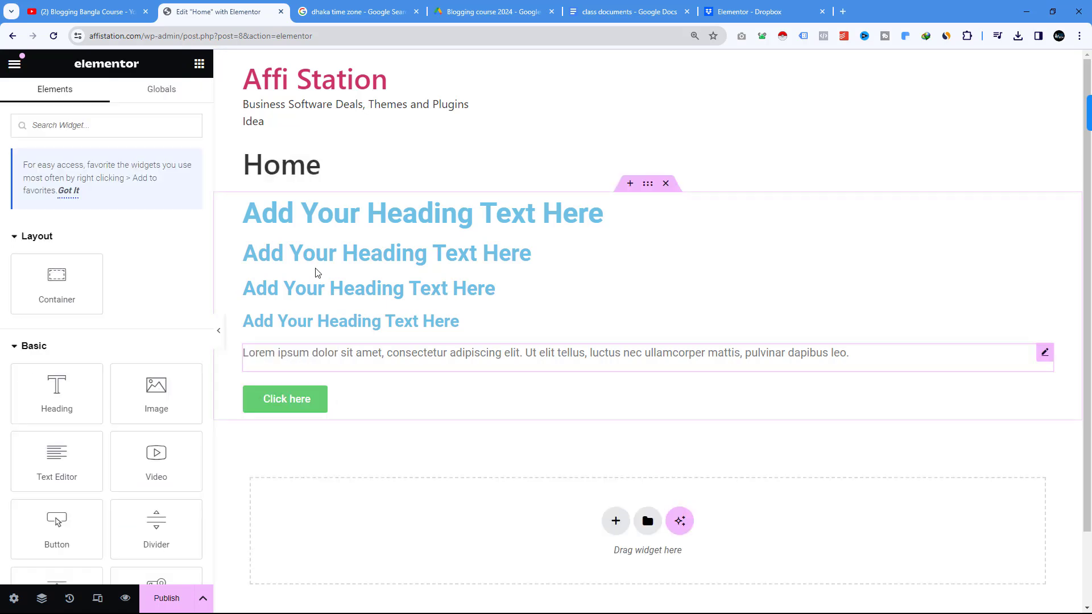
pyautogui.click(343, 157)
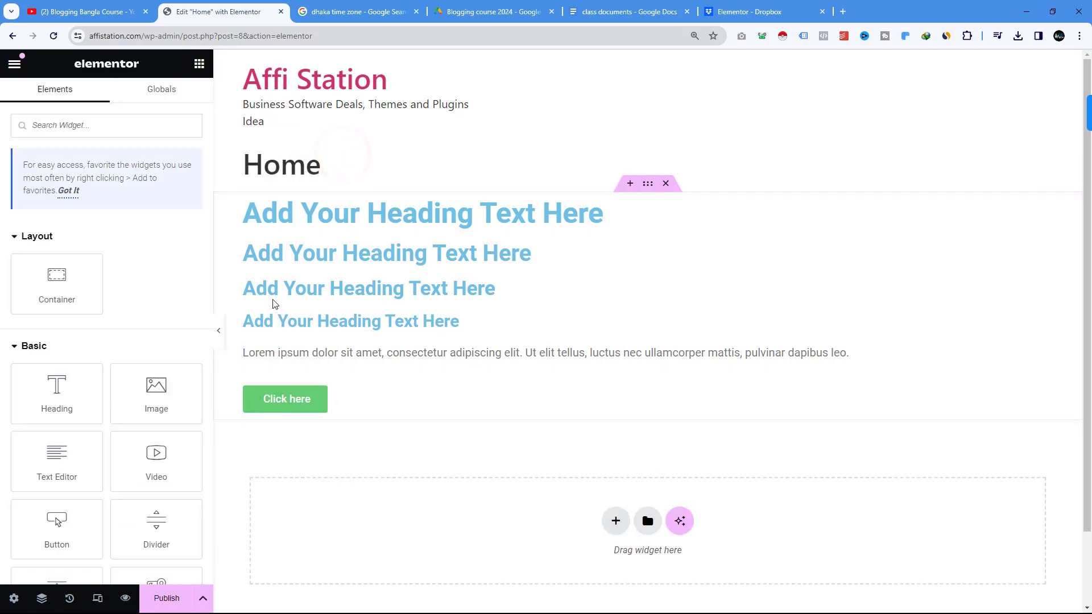
pyautogui.scroll(-1, 287, 339)
pyautogui.scroll(1, 500, 349)
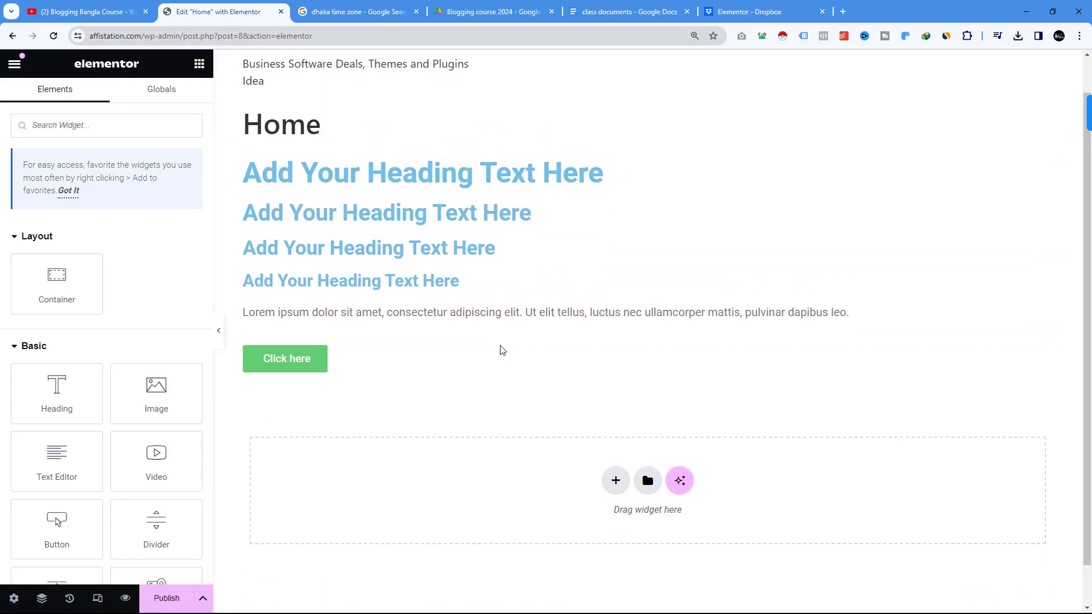
pyautogui.click(164, 599)
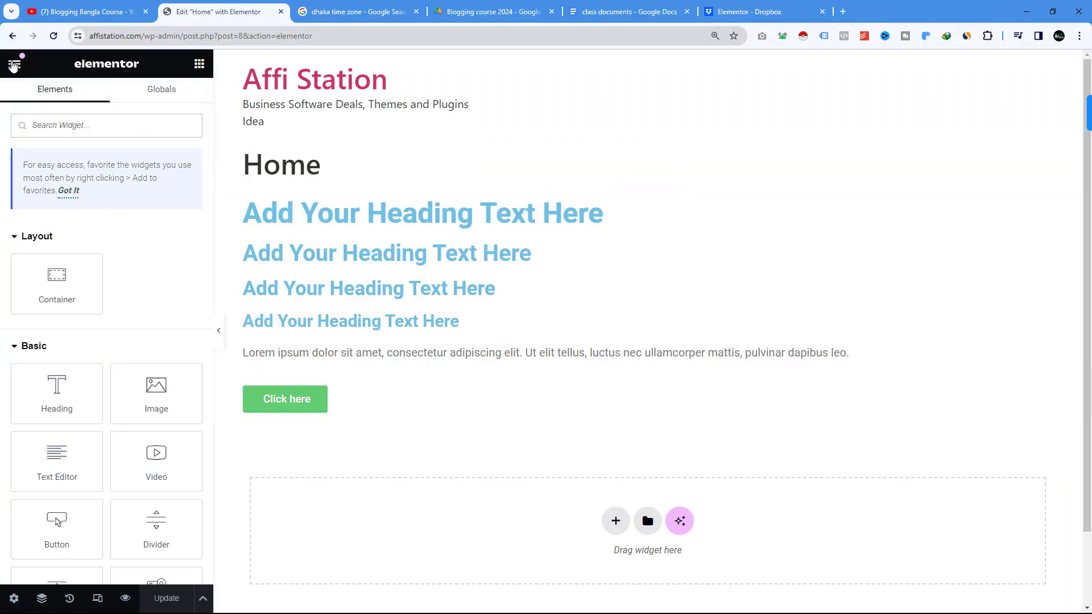
# Open the theme style Typography settings in Elementor's Site Settings.
pyautogui.click(14, 63)
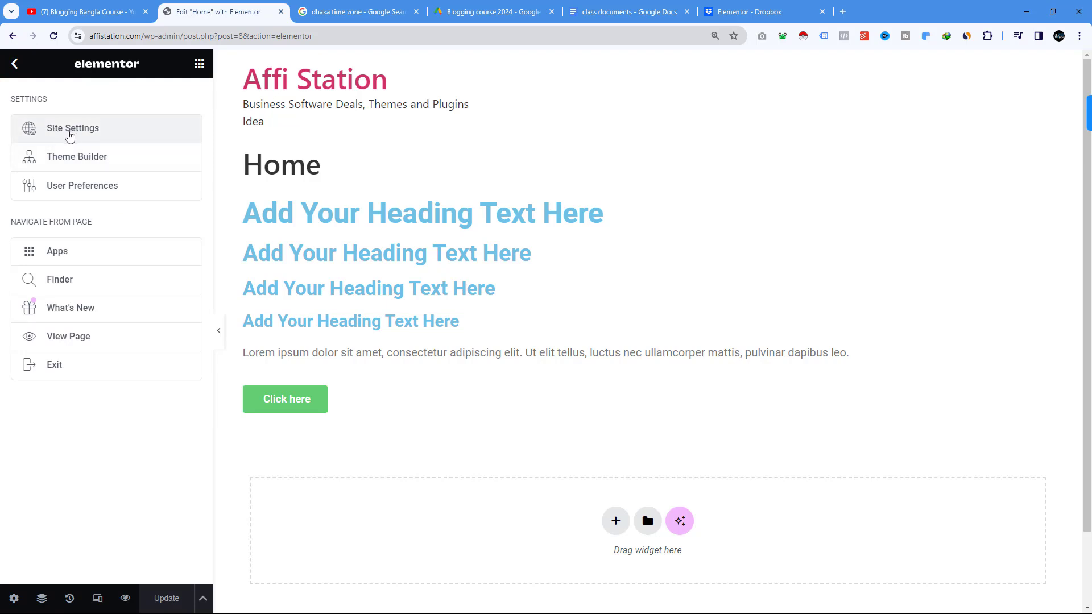
pyautogui.click(71, 132)
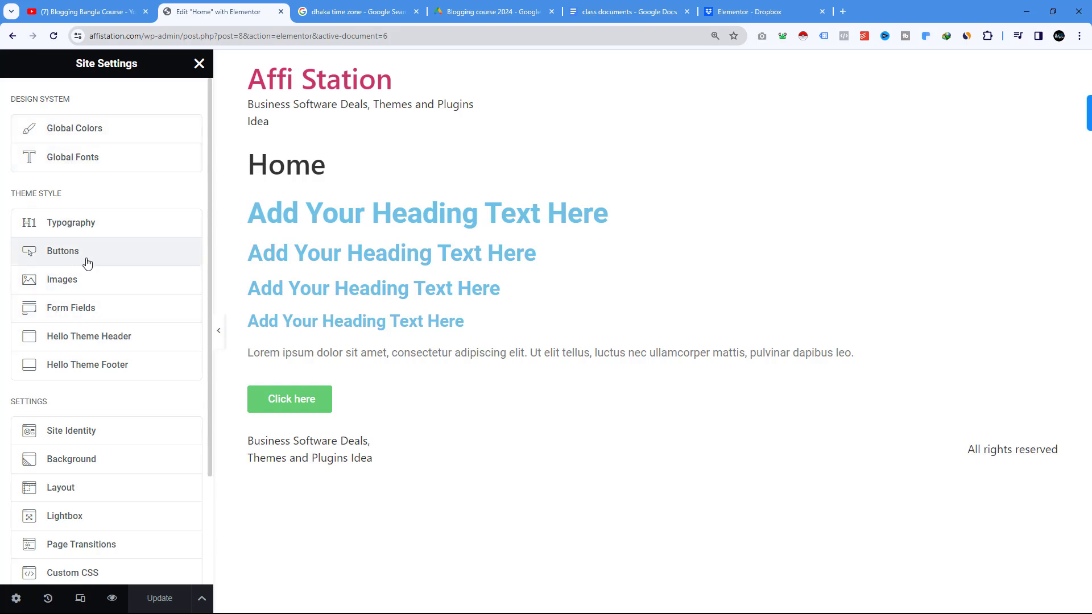
pyautogui.click(72, 222)
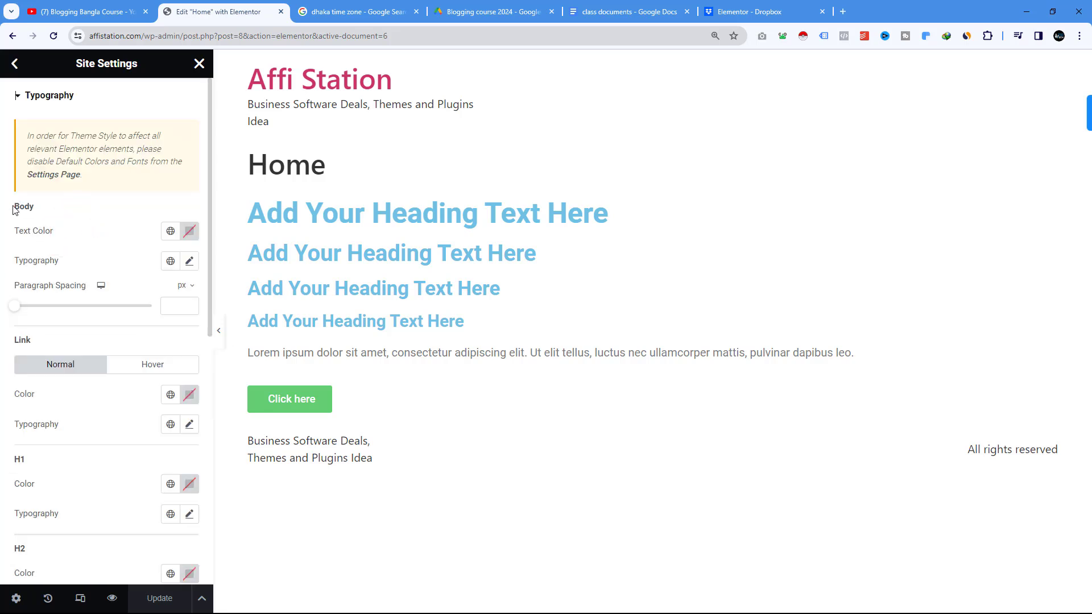
# Set the Body typography font family to Karla.
pyautogui.doubleClick(18, 207)
pyautogui.moveTo(249, 356); pyautogui.dragTo(361, 353)
pyautogui.click(361, 355)
pyautogui.click(188, 264)
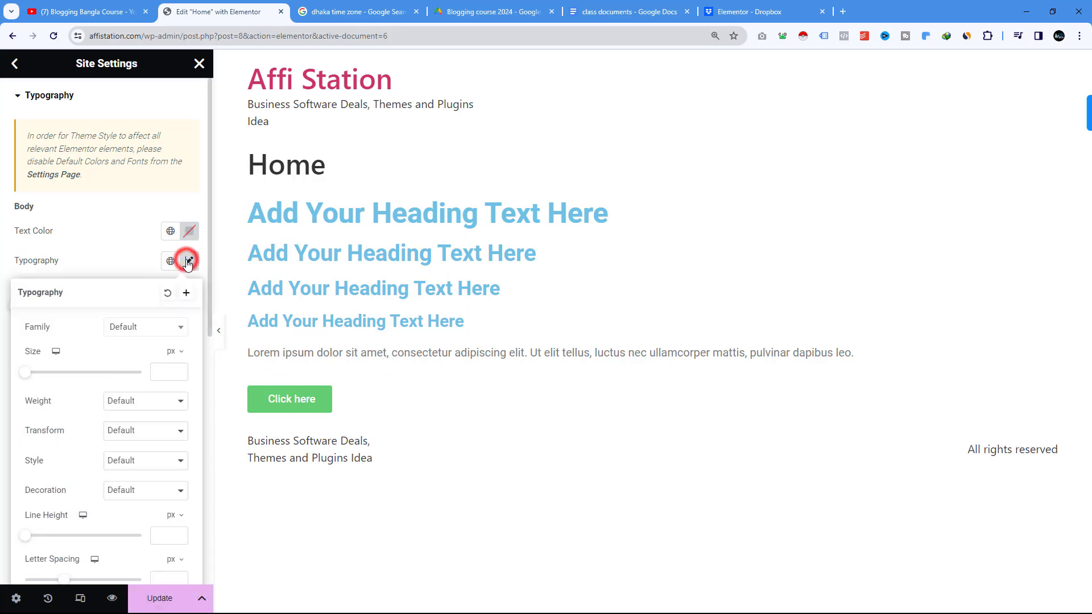
pyautogui.doubleClick(27, 328)
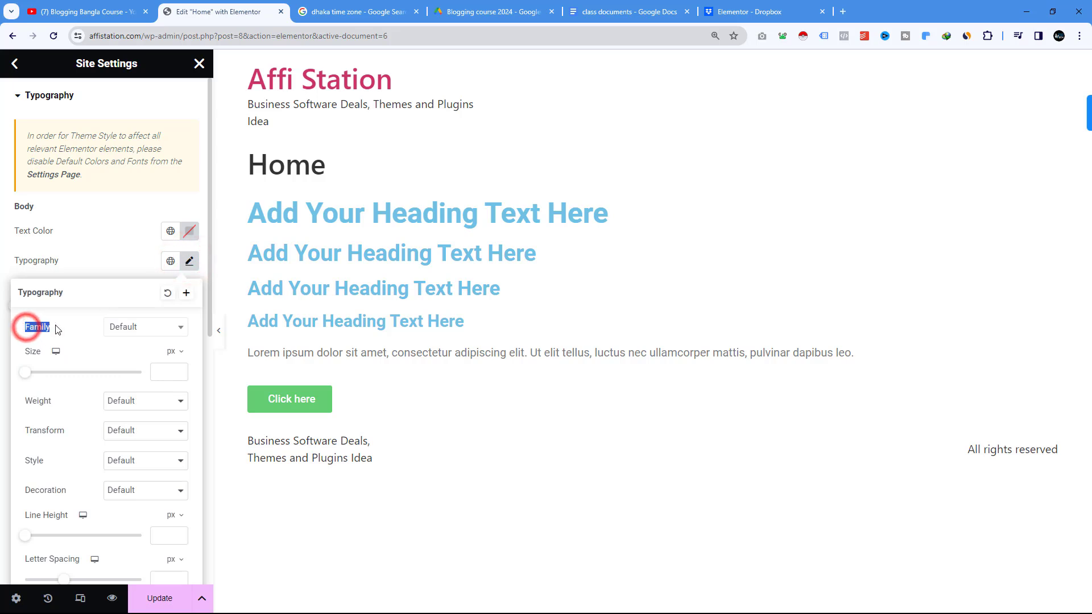
pyautogui.click(132, 329)
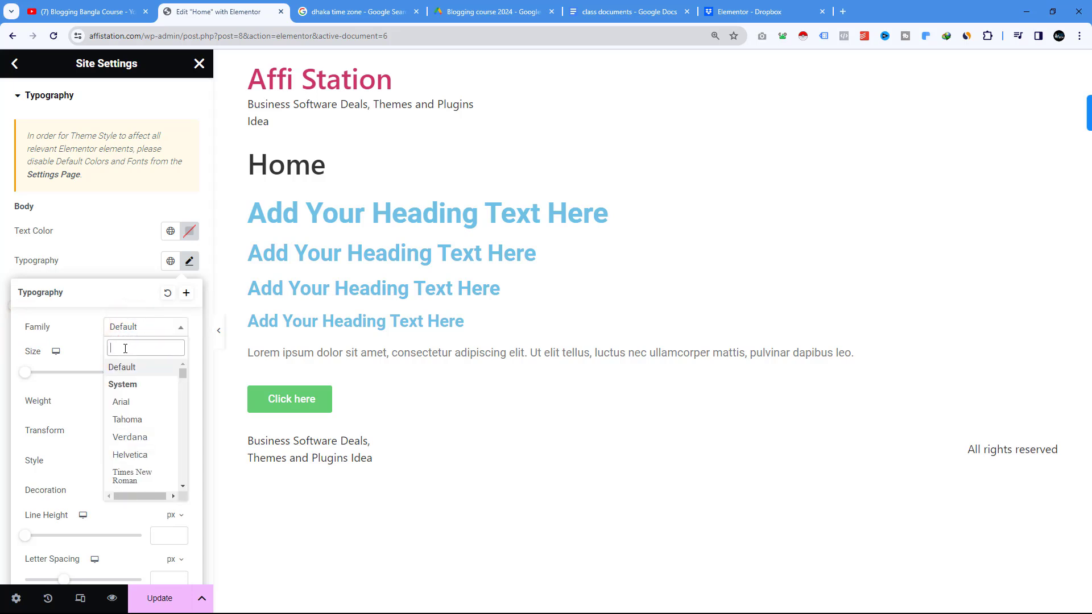
pyautogui.write('kar')
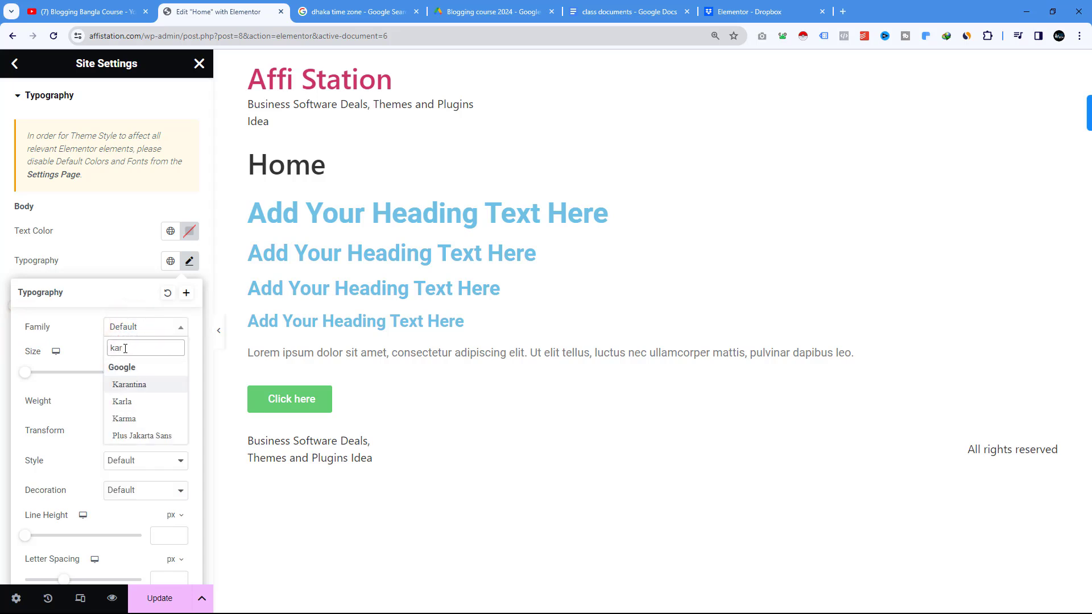
pyautogui.click(136, 404)
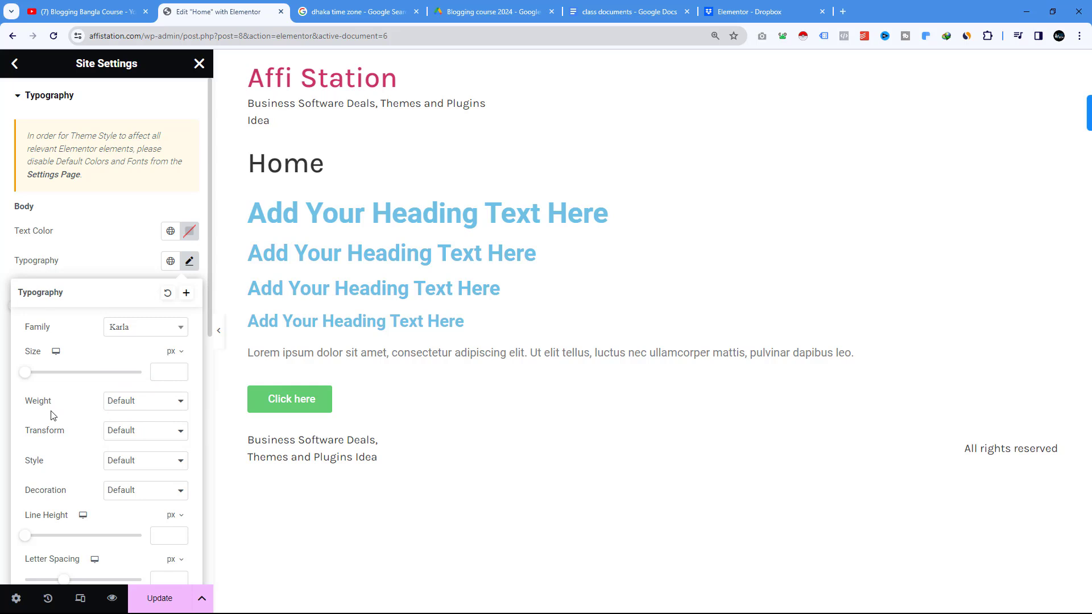
# Set the Body typography size to 16 px and its line height to 28 px.
pyautogui.click(165, 370)
pyautogui.write('16')
pyautogui.scroll(-2, 156, 457)
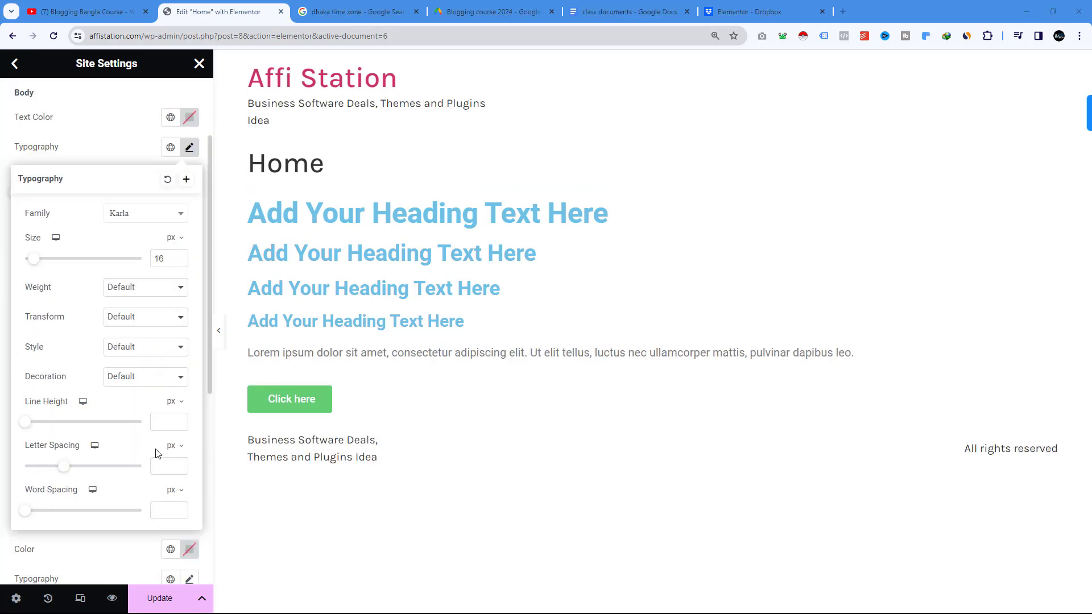
pyautogui.click(163, 424)
pyautogui.write('28')
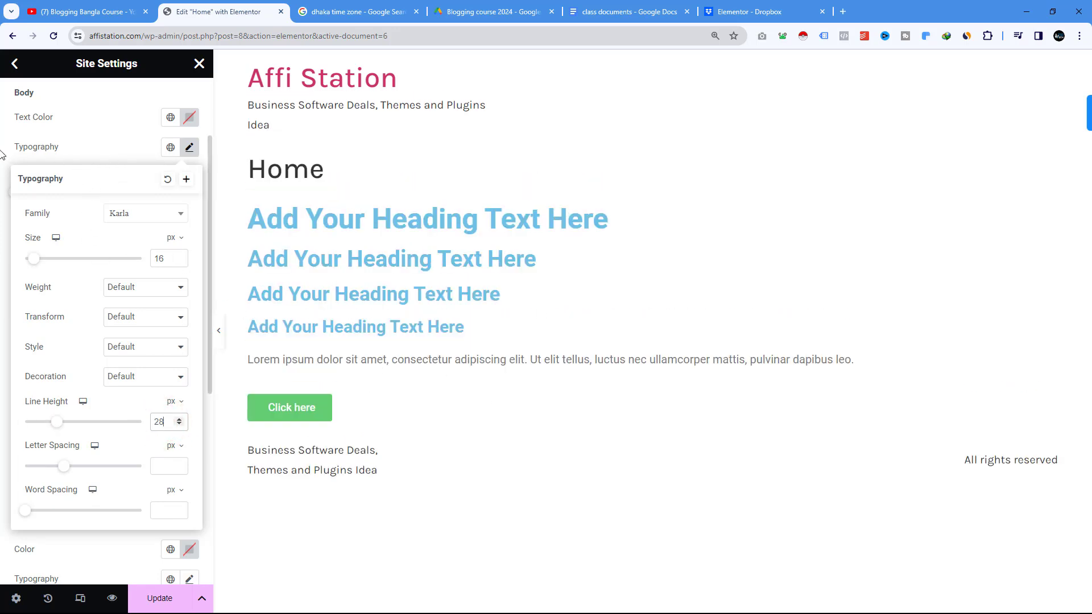
pyautogui.scroll(2, 108, 317)
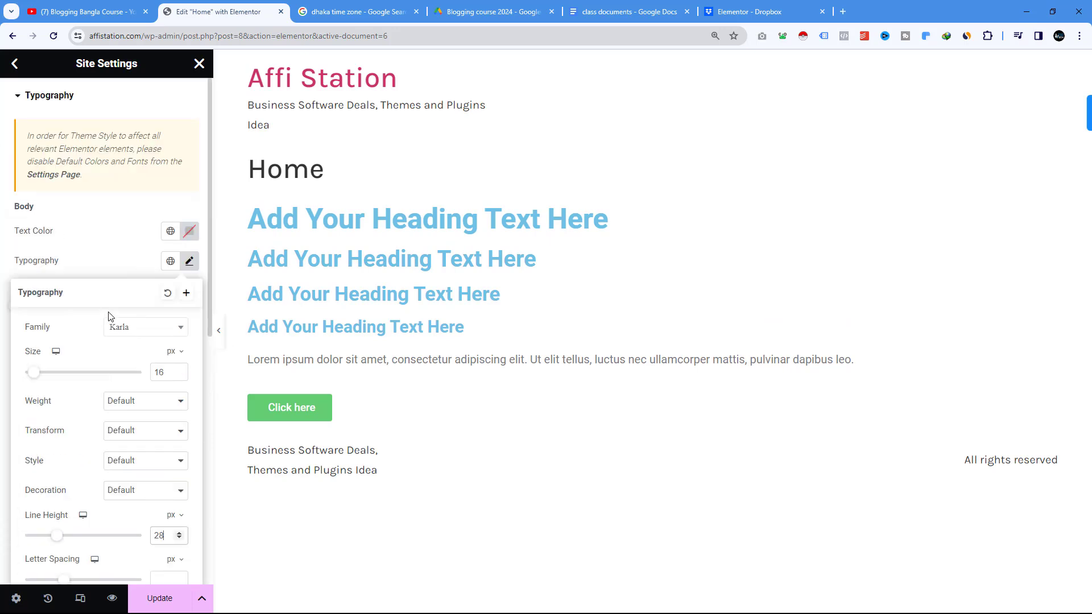
pyautogui.click(116, 261)
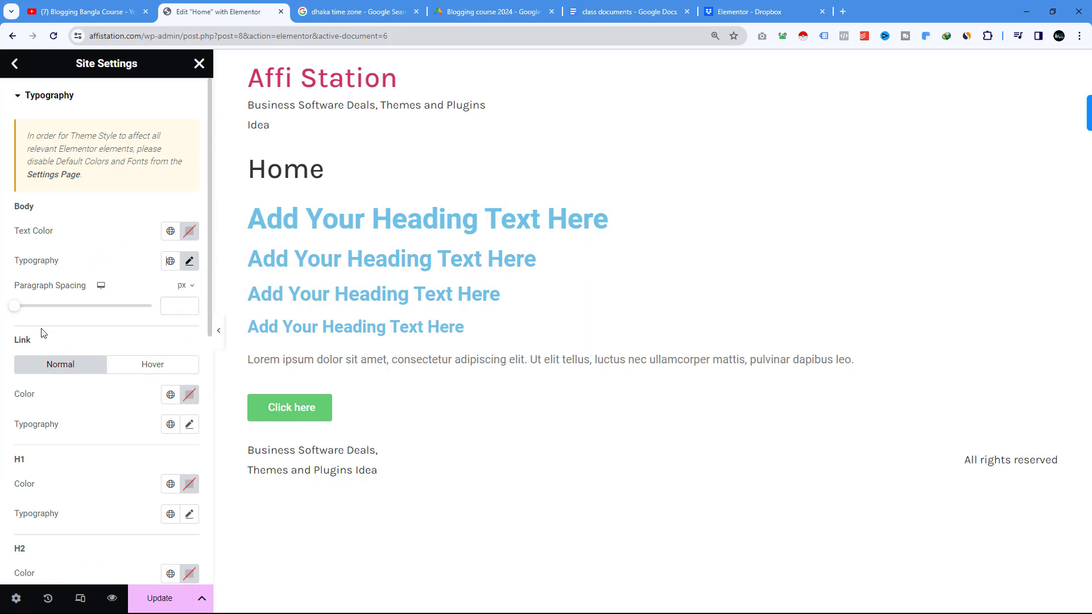
# Check the H1 to H6 heading style options and save the site settings changes.
pyautogui.scroll(-2, 41, 336)
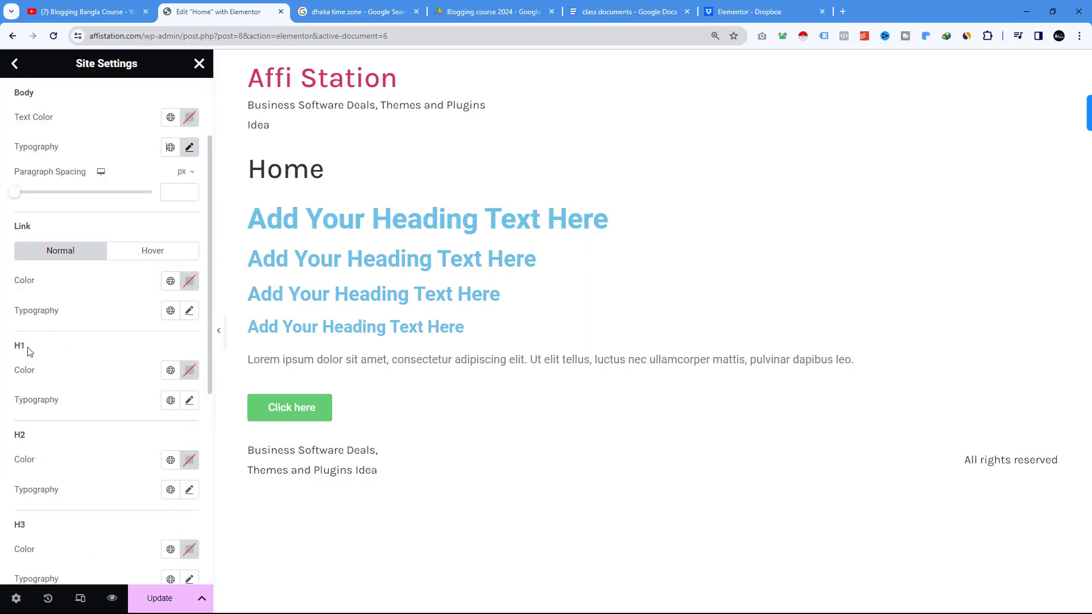
pyautogui.doubleClick(19, 345)
pyautogui.moveTo(19, 345); pyautogui.dragTo(265, 217)
pyautogui.scroll(-3, 85, 371)
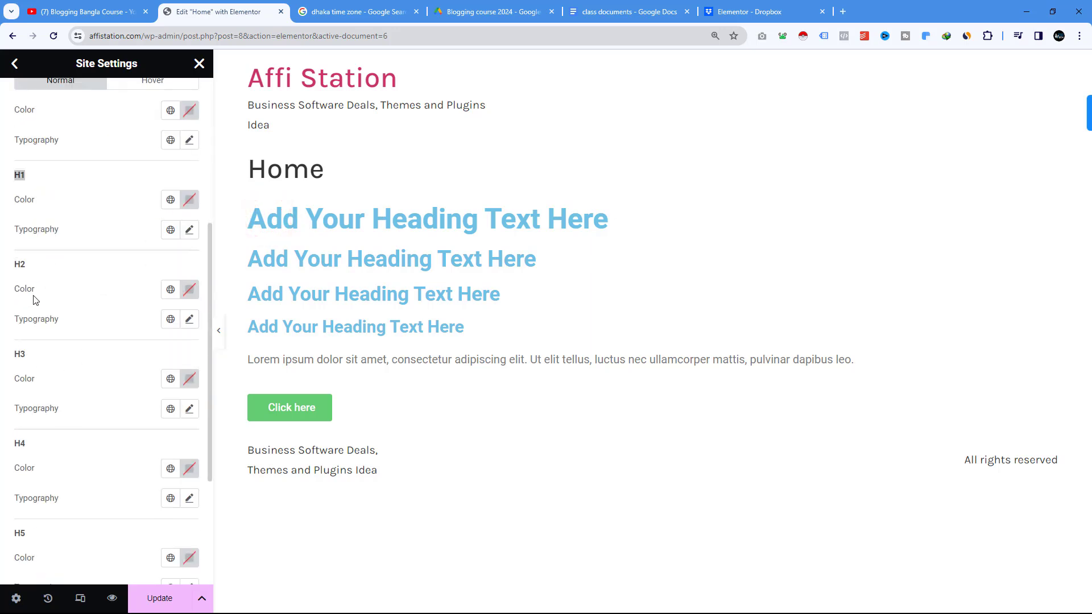
pyautogui.scroll(-2, 105, 329)
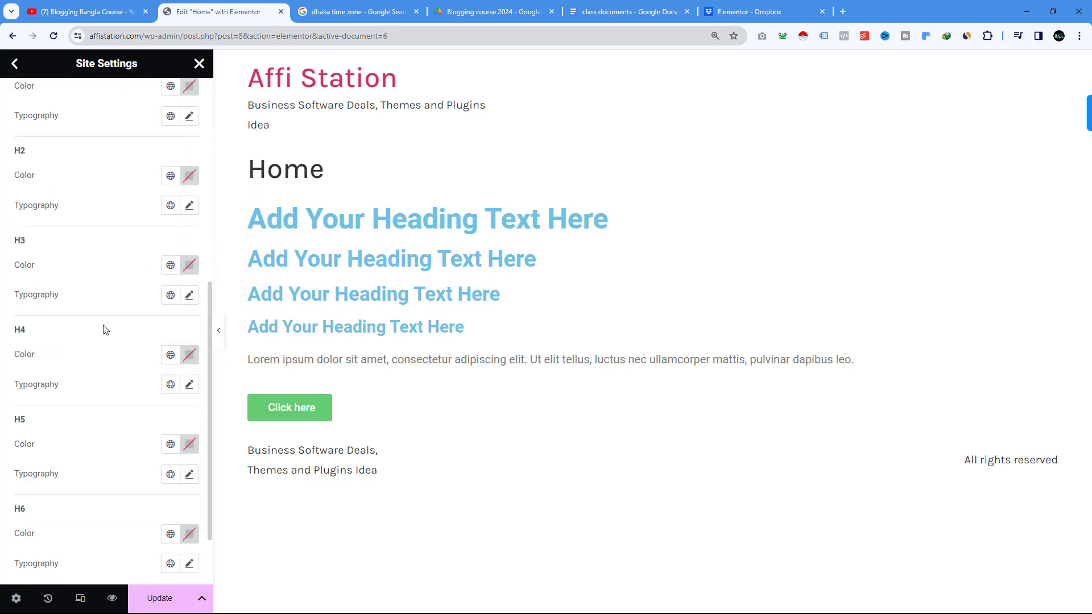
pyautogui.scroll(-2, 93, 339)
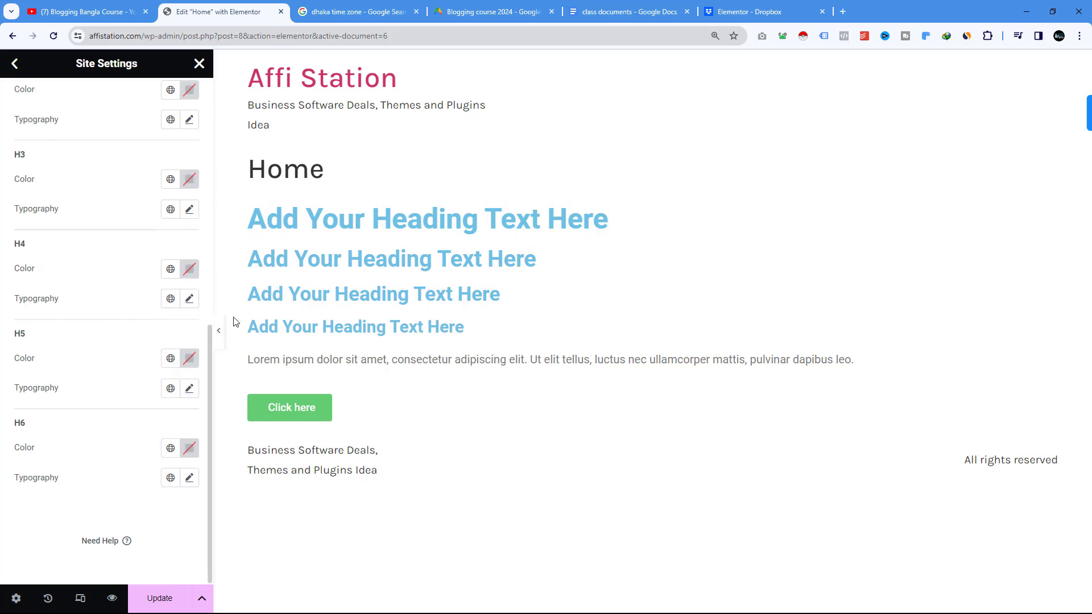
pyautogui.scroll(7, 124, 443)
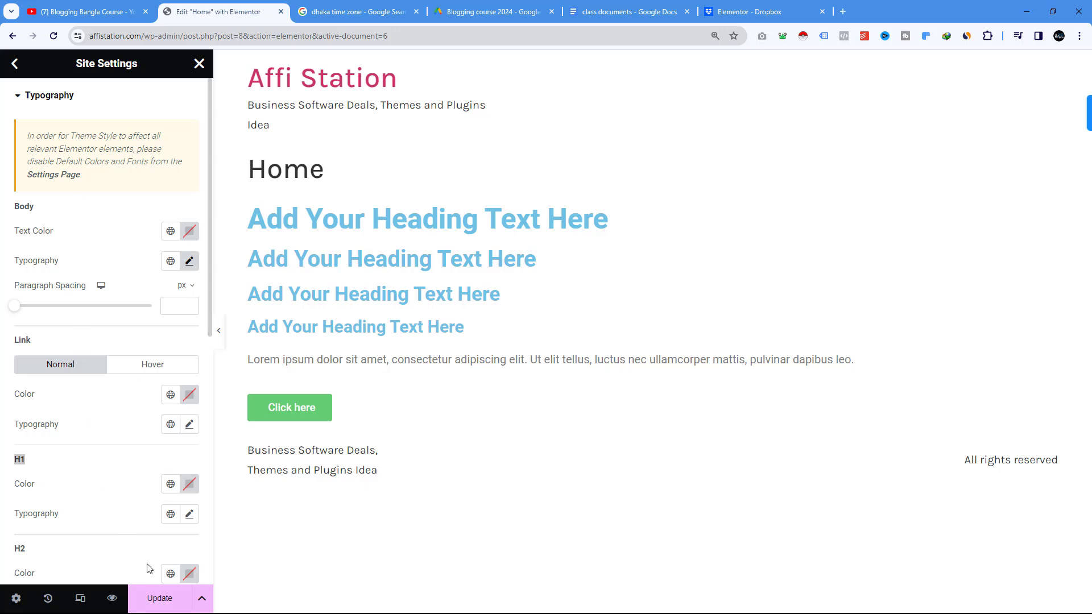
pyautogui.click(157, 597)
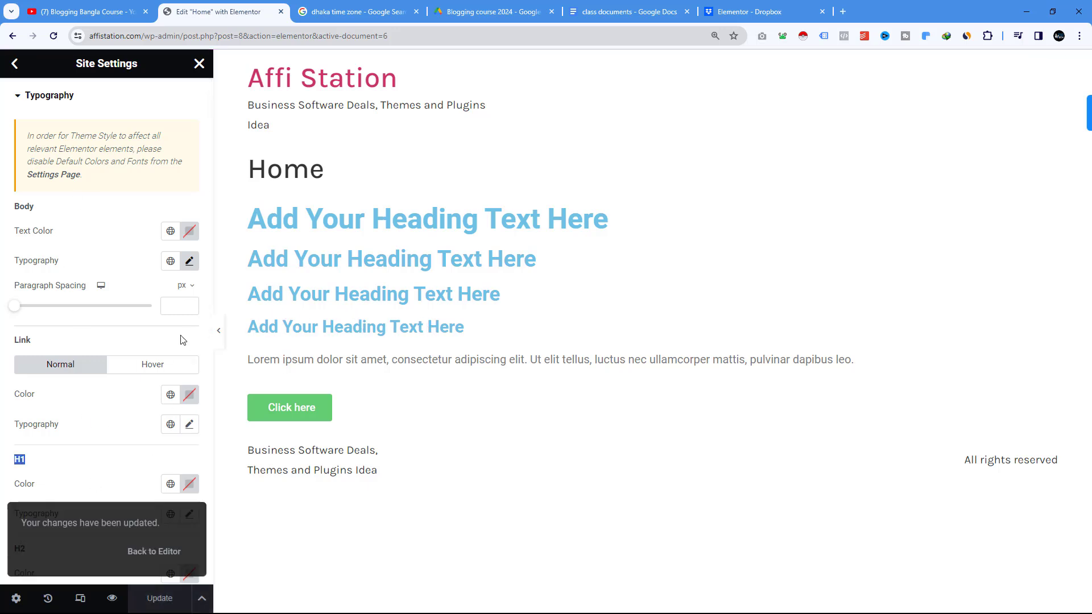
# Set the H1 typography font family to Merriweather.
pyautogui.scroll(-3, 89, 350)
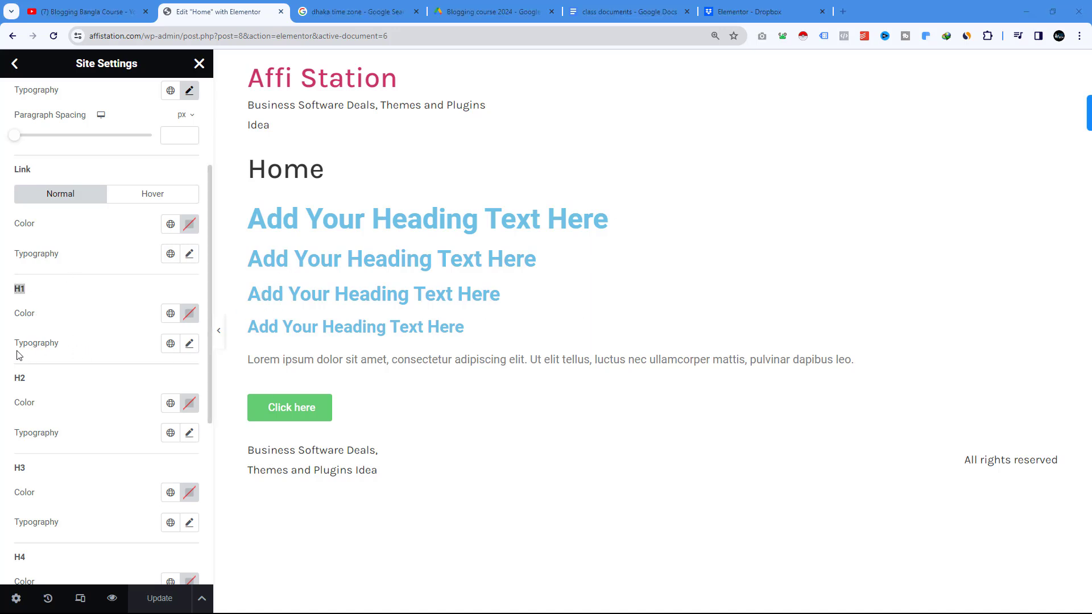
pyautogui.click(189, 347)
pyautogui.scroll(-2, 108, 415)
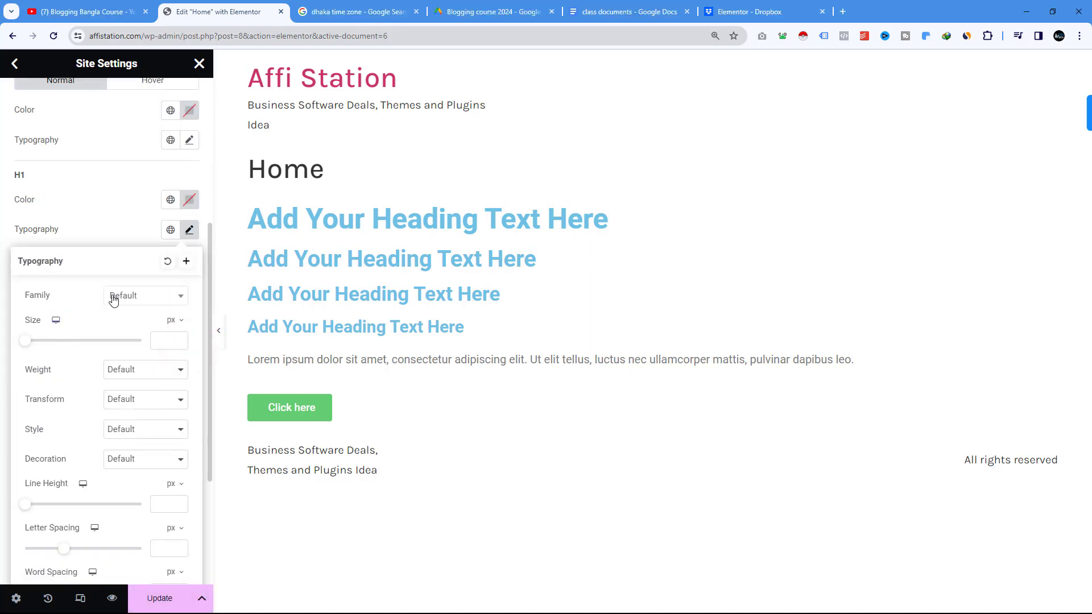
pyautogui.click(134, 297)
pyautogui.write('m')
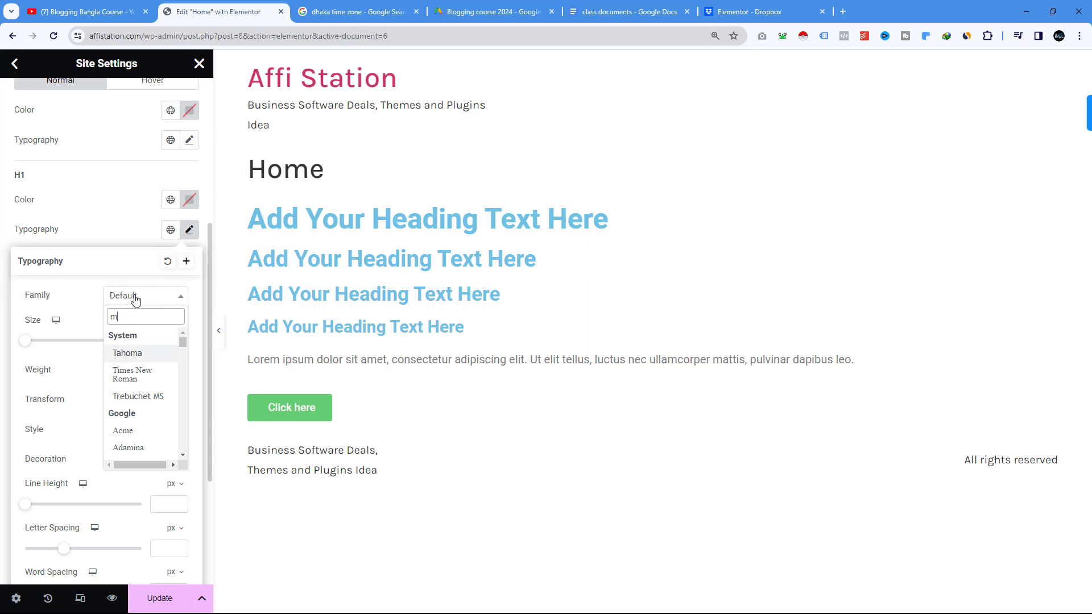
pyautogui.write('err')
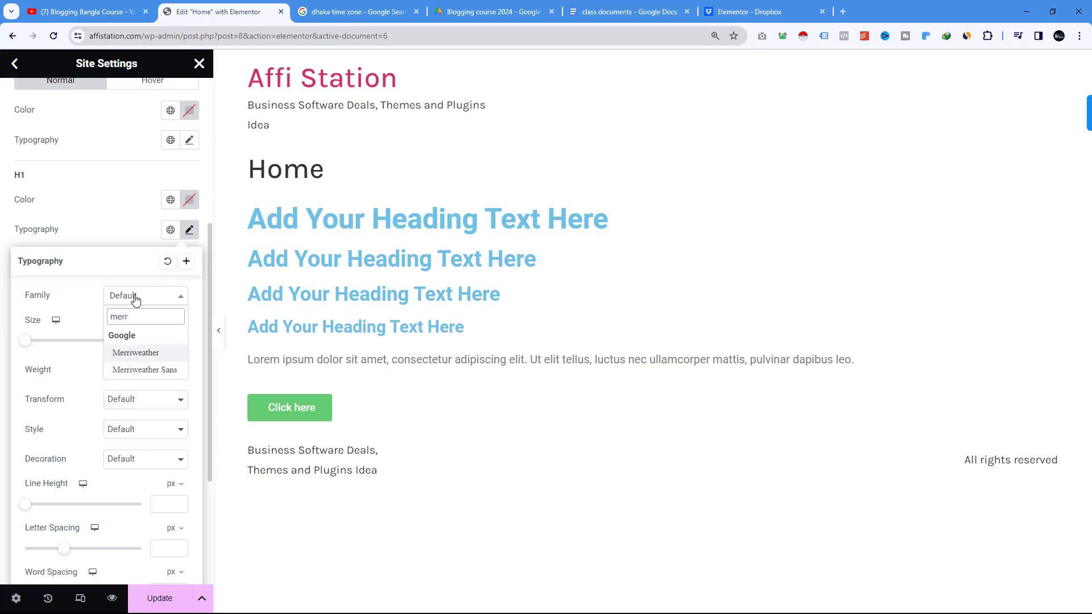
pyautogui.click(151, 352)
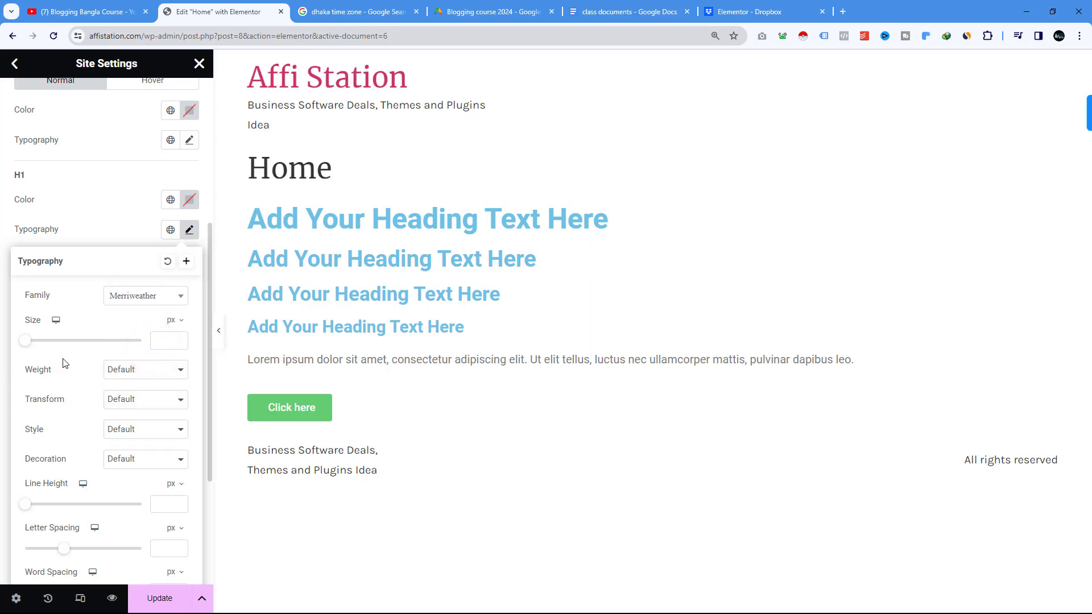
# Set the H1 typography size to 32 px.
pyautogui.click(159, 342)
pyautogui.write('3')
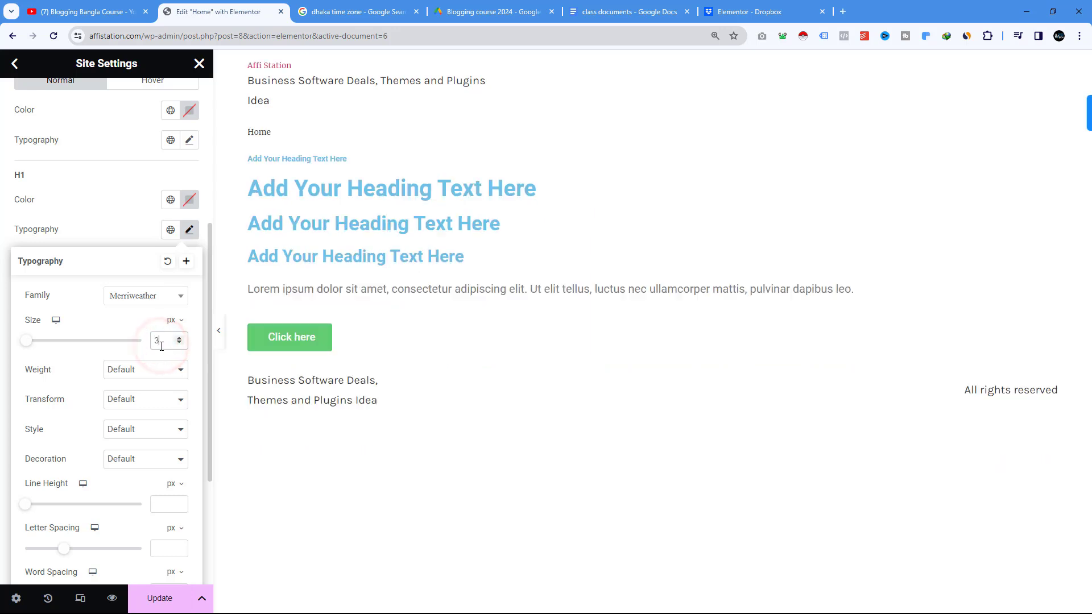
pyautogui.write('2')
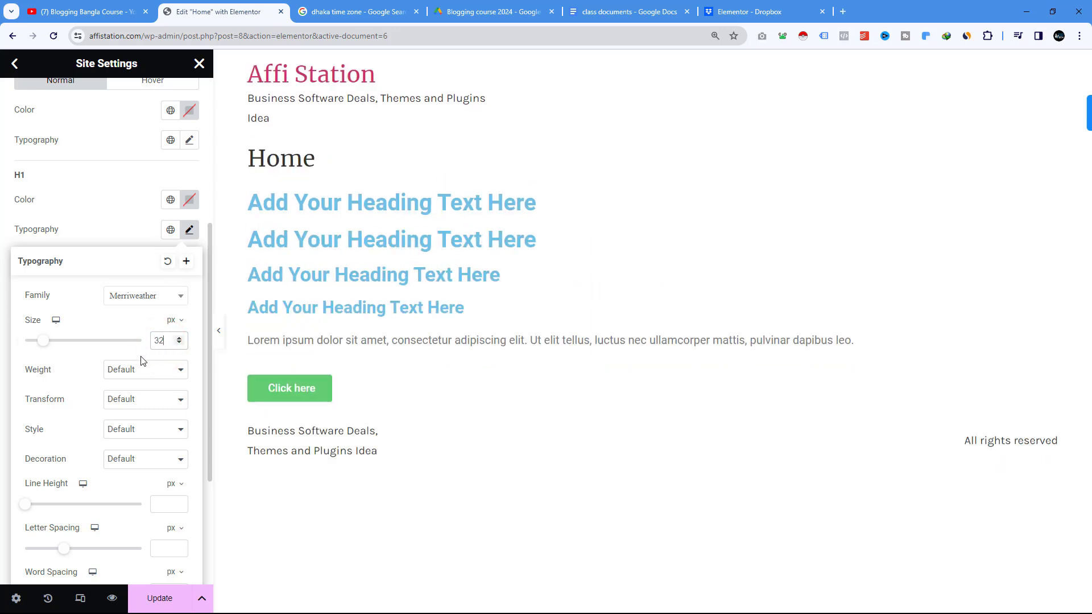
# Set the H1 typography line height to 42 px and recheck the H1 typography settings.
pyautogui.scroll(-2, 125, 430)
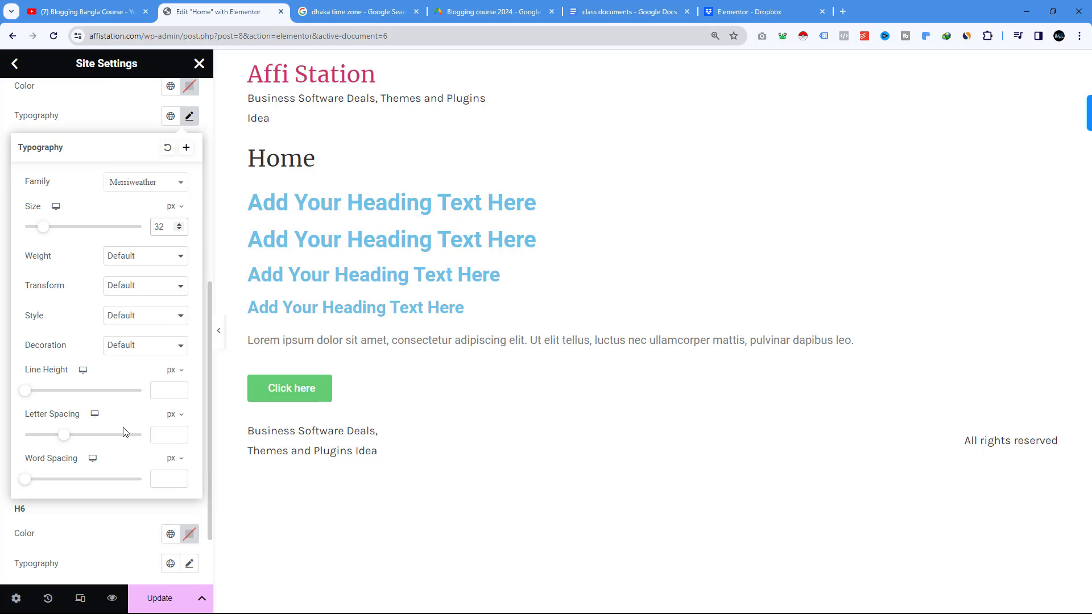
pyautogui.click(154, 391)
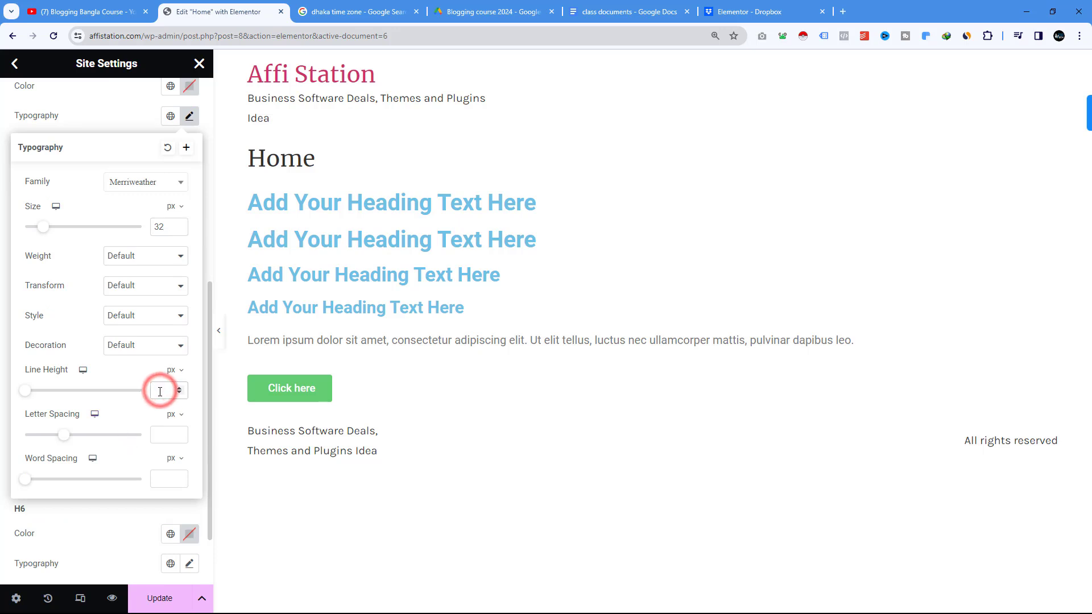
pyautogui.click(171, 372)
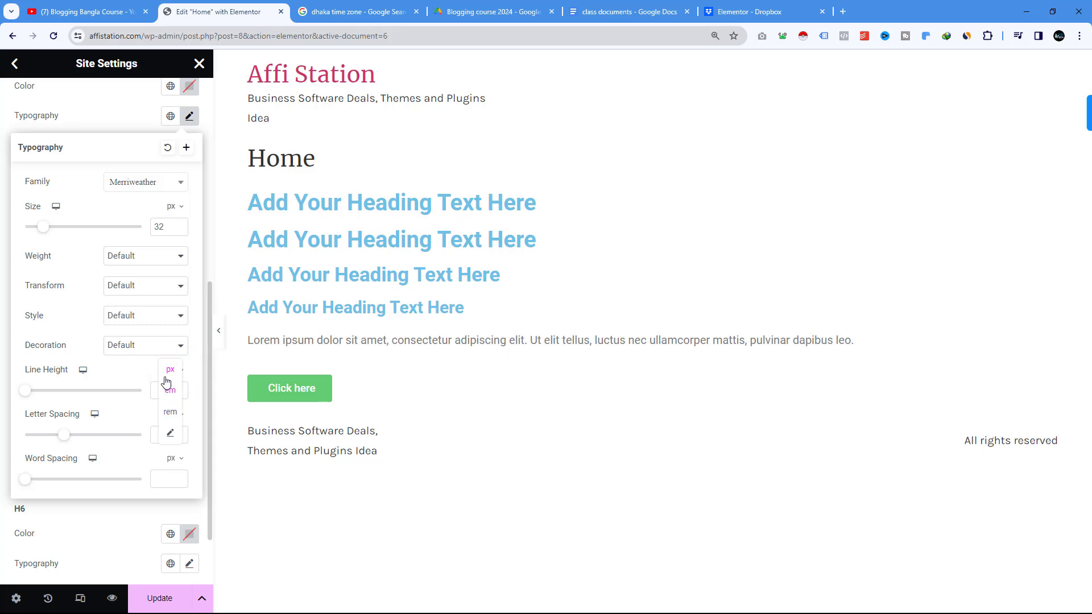
pyautogui.click(155, 367)
pyautogui.click(162, 391)
pyautogui.write('42')
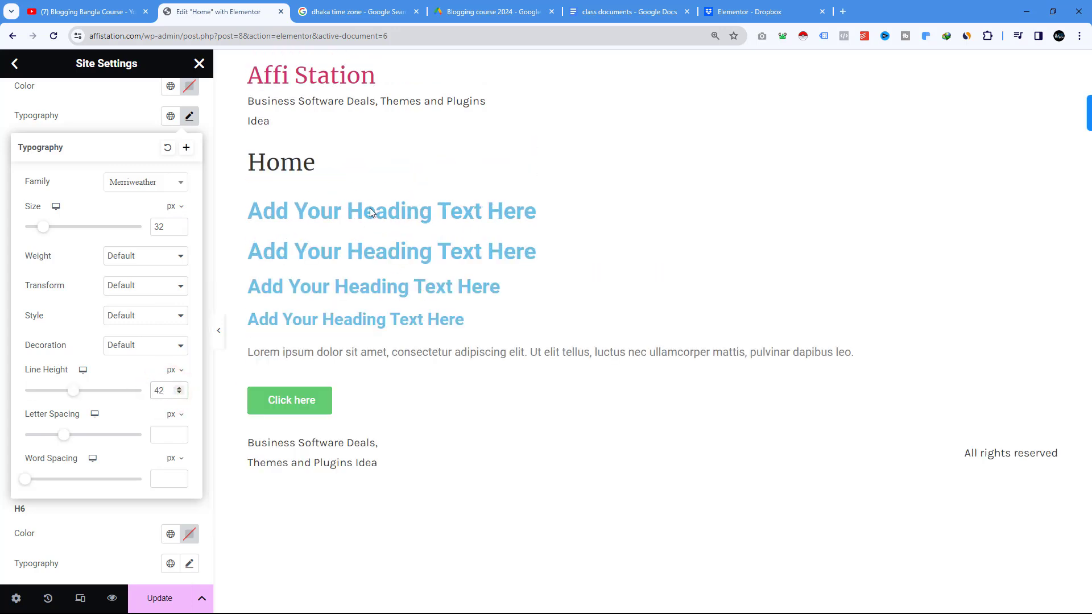
pyautogui.click(106, 117)
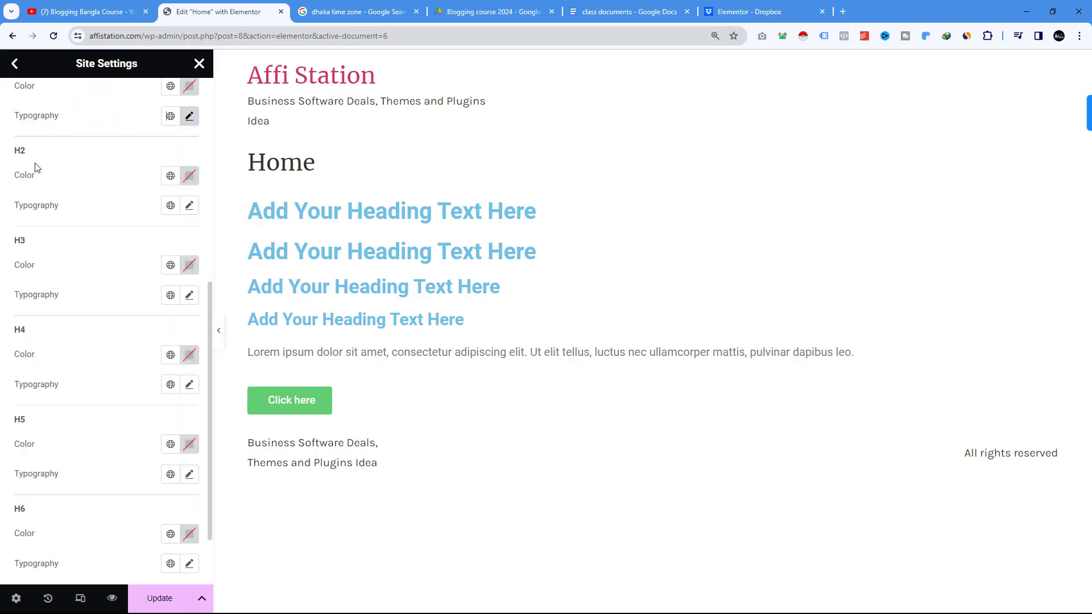
pyautogui.scroll(3, 39, 228)
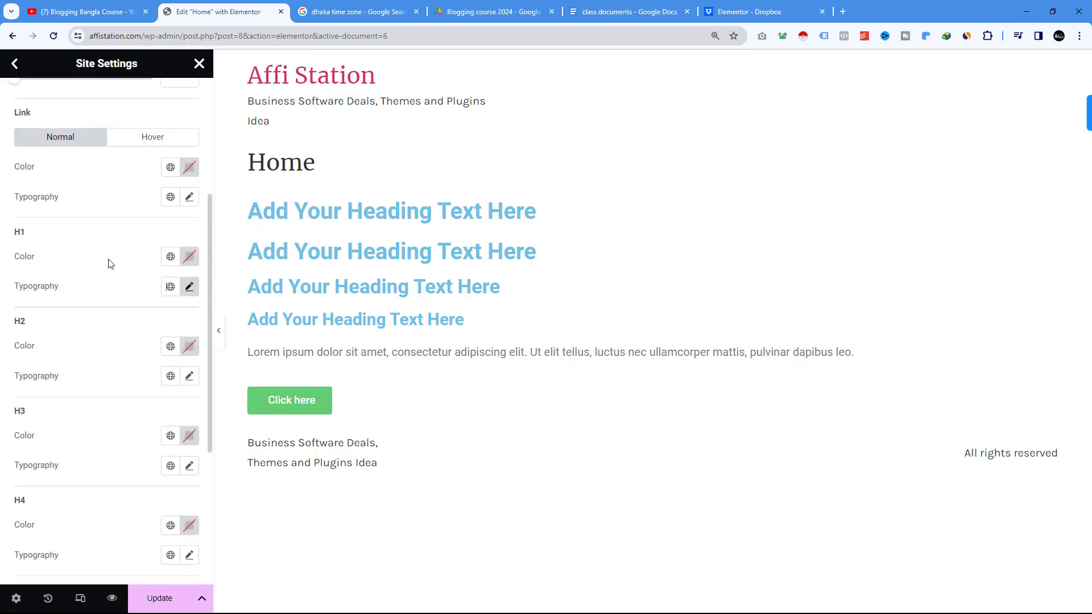
pyautogui.click(190, 287)
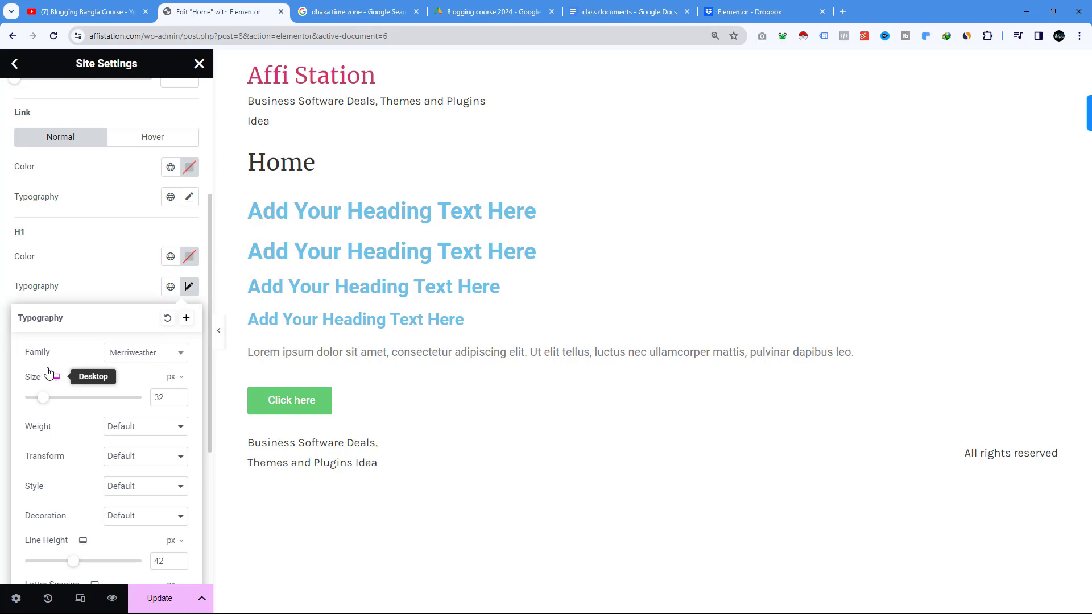
pyautogui.click(116, 240)
# Set the H2 typography font family to Merriweather and its size to 28 px.
pyautogui.scroll(-2, 127, 292)
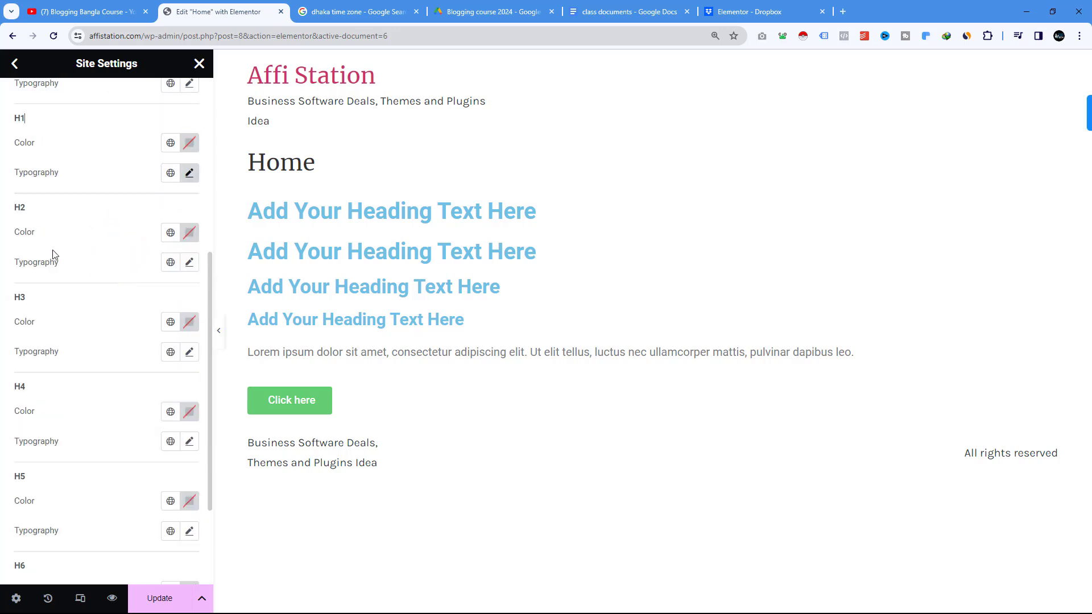
pyautogui.click(190, 262)
pyautogui.click(128, 330)
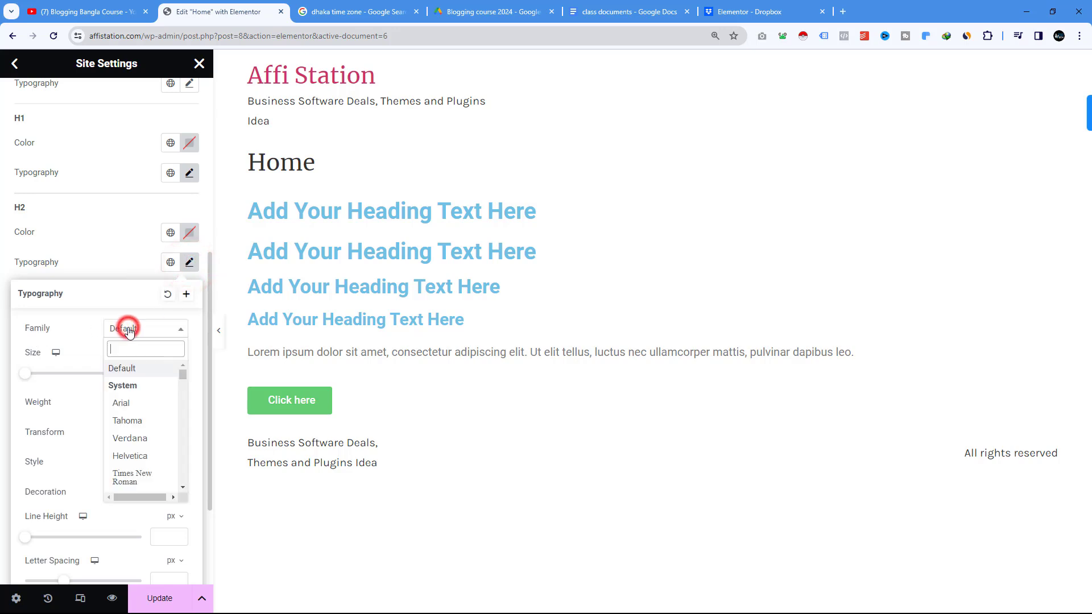
pyautogui.write('merr')
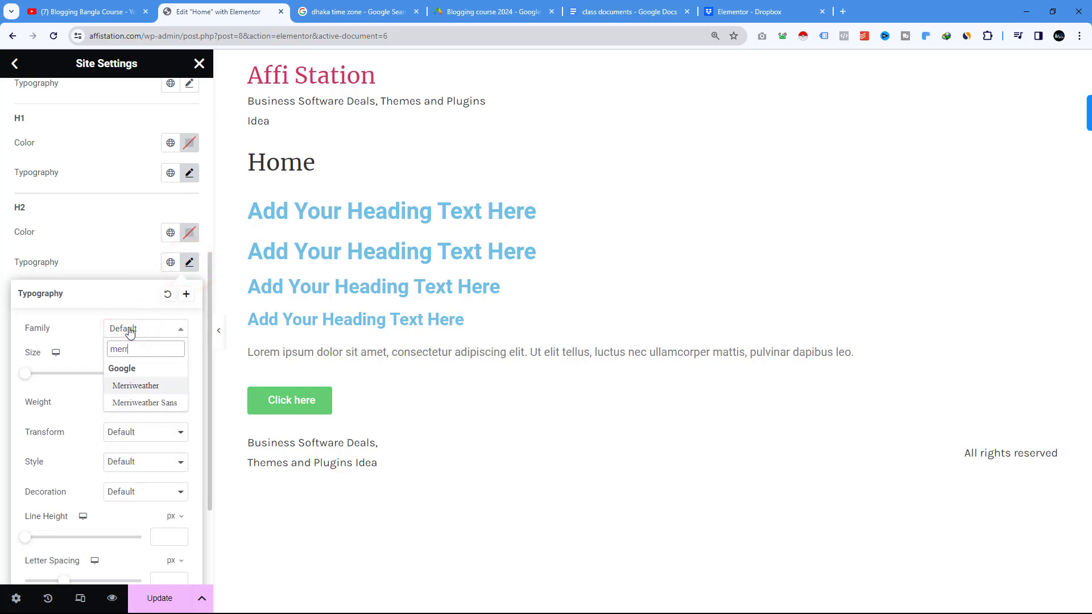
pyautogui.click(144, 385)
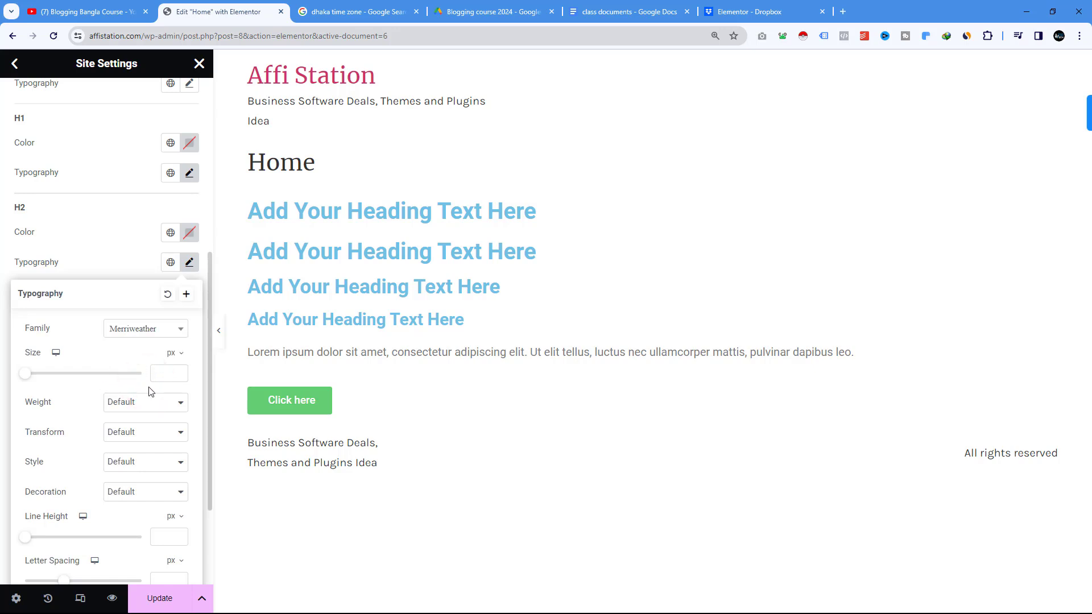
pyautogui.click(162, 374)
pyautogui.write('28')
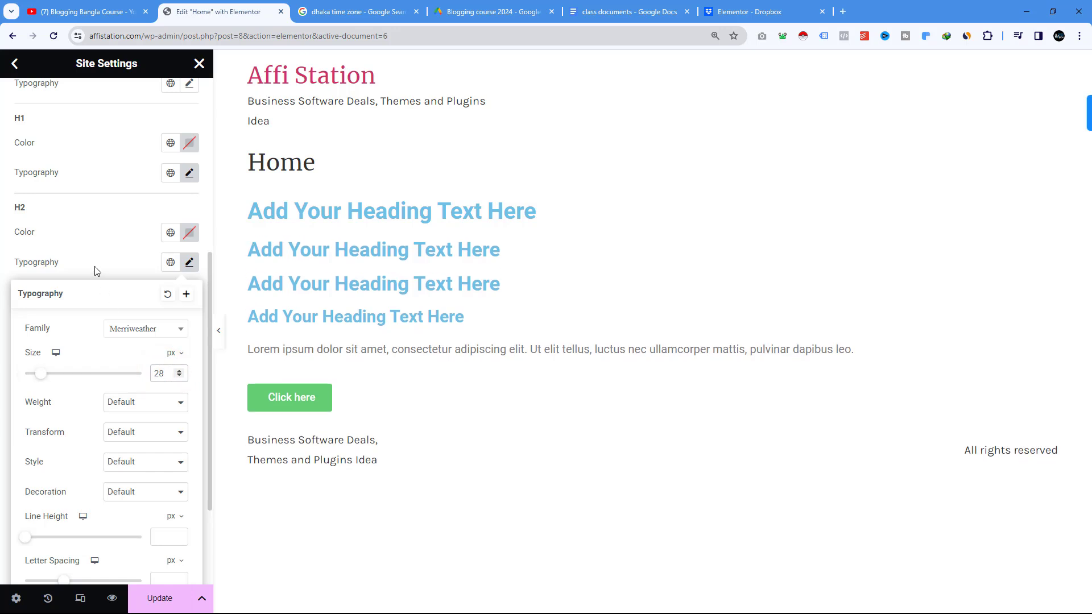
pyautogui.click(95, 268)
# Set the H3 typography to Merriweather at 20 px and save the site settings changes.
pyautogui.scroll(-1, 96, 273)
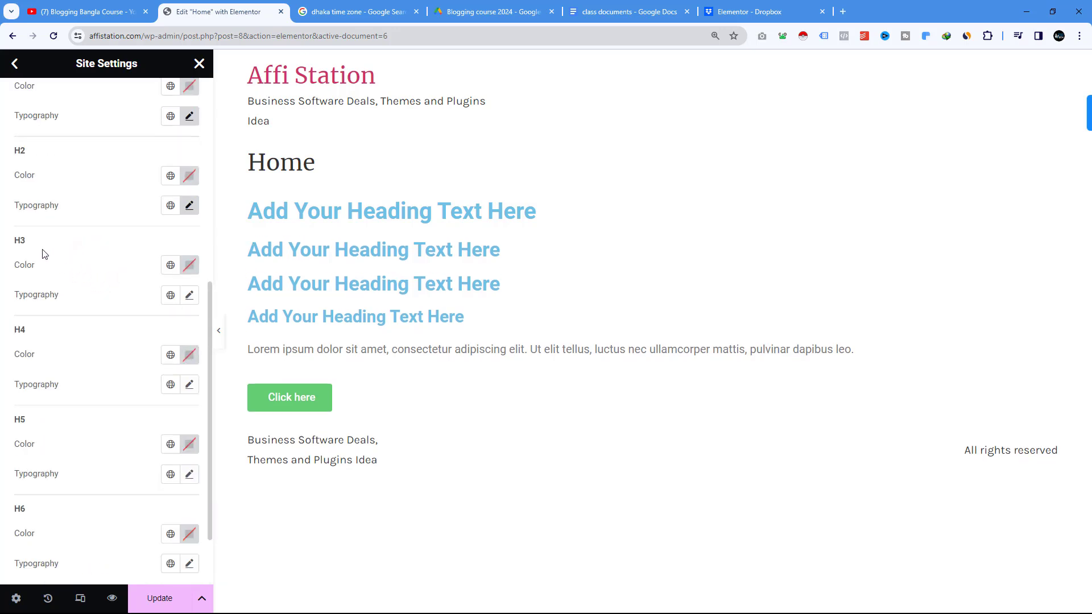
pyautogui.click(189, 295)
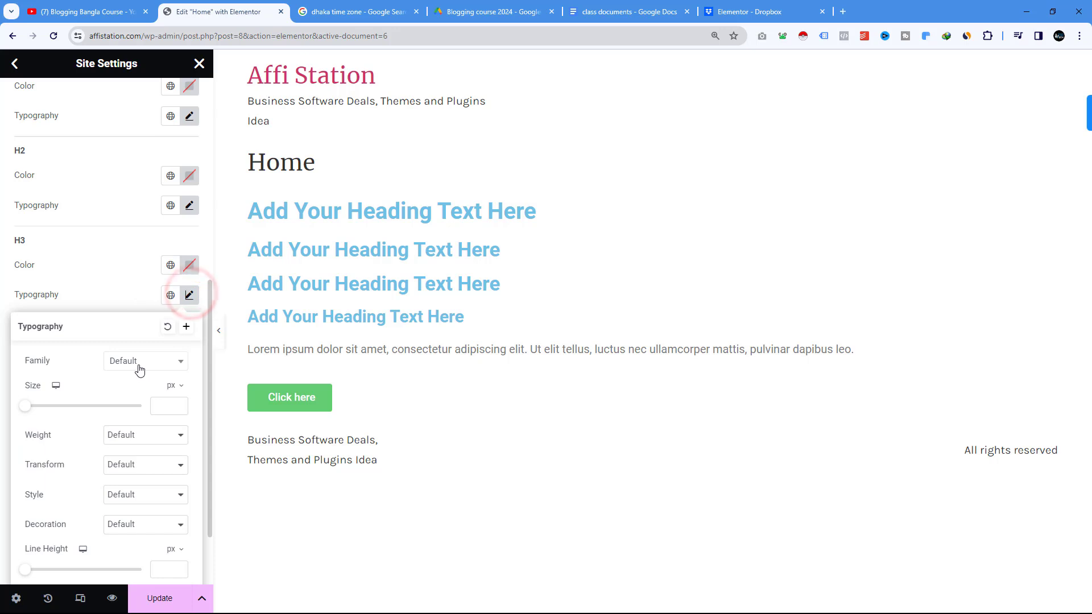
pyautogui.click(139, 364)
pyautogui.write('merr')
pyautogui.click(154, 419)
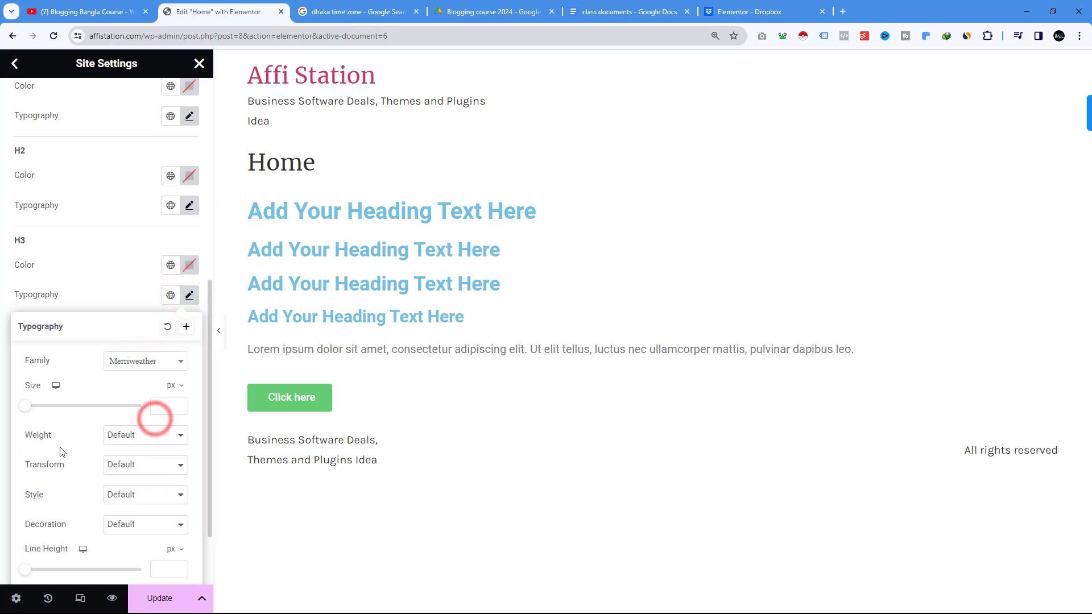
pyautogui.click(157, 406)
pyautogui.write('20')
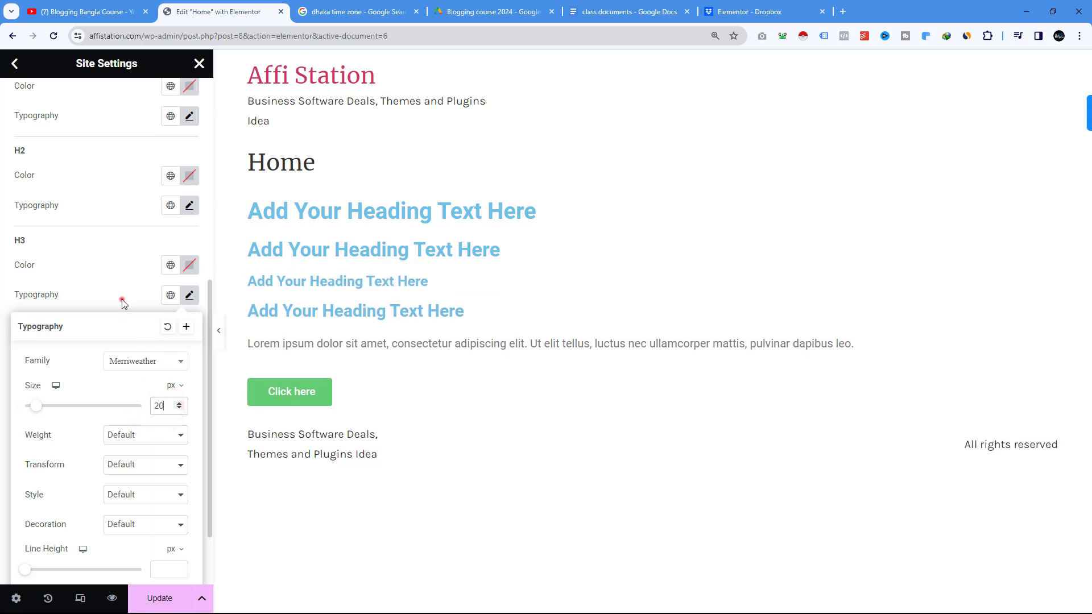
pyautogui.click(122, 301)
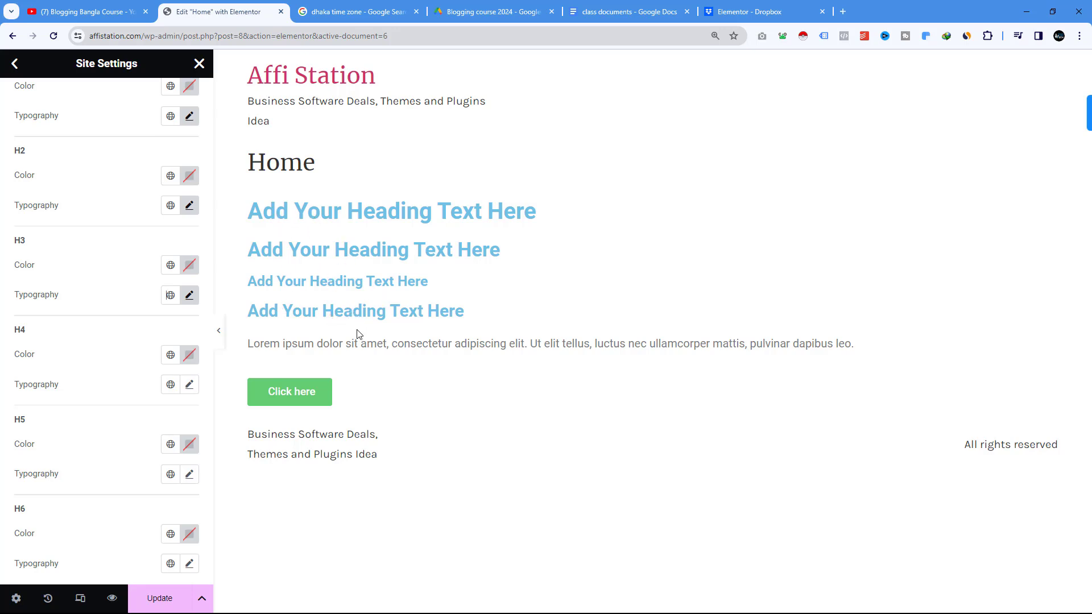
pyautogui.click(160, 598)
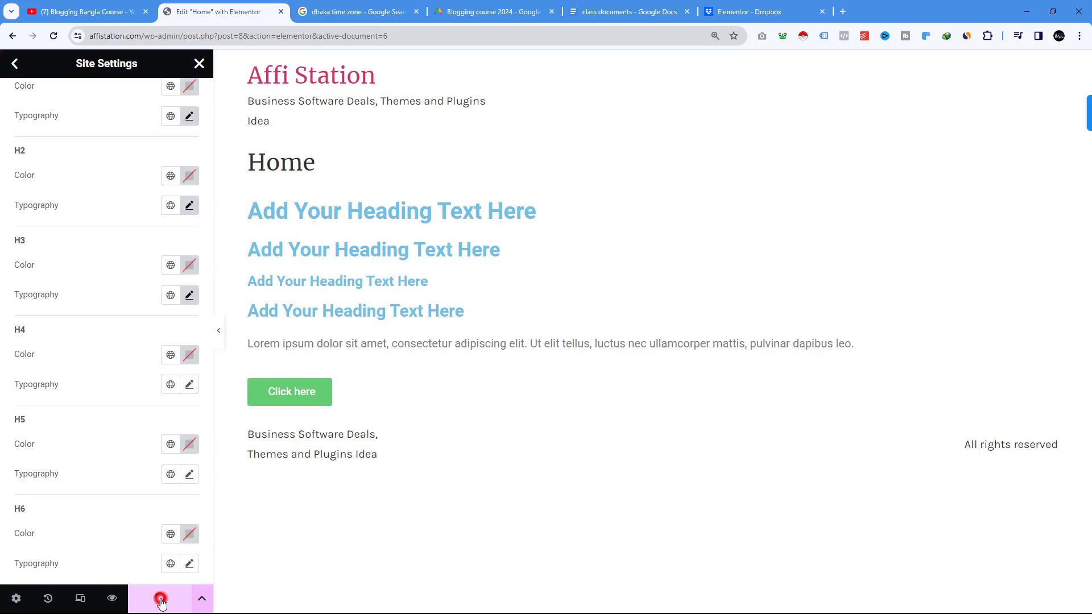
# Set the font family of the theme-style Buttons typography to Montserrat Subrayada.
pyautogui.click(15, 66)
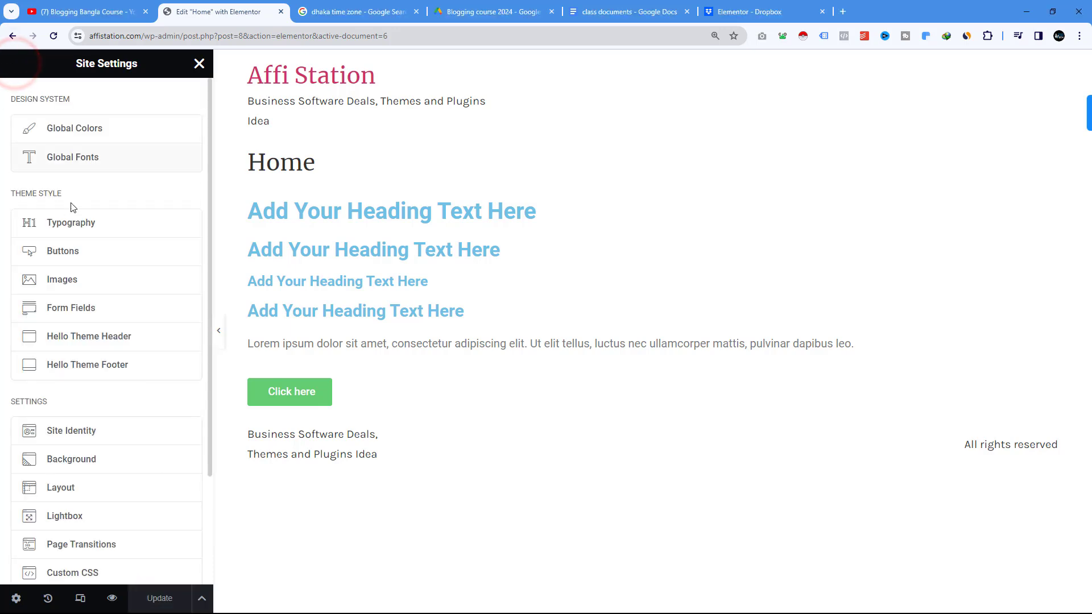
pyautogui.click(62, 253)
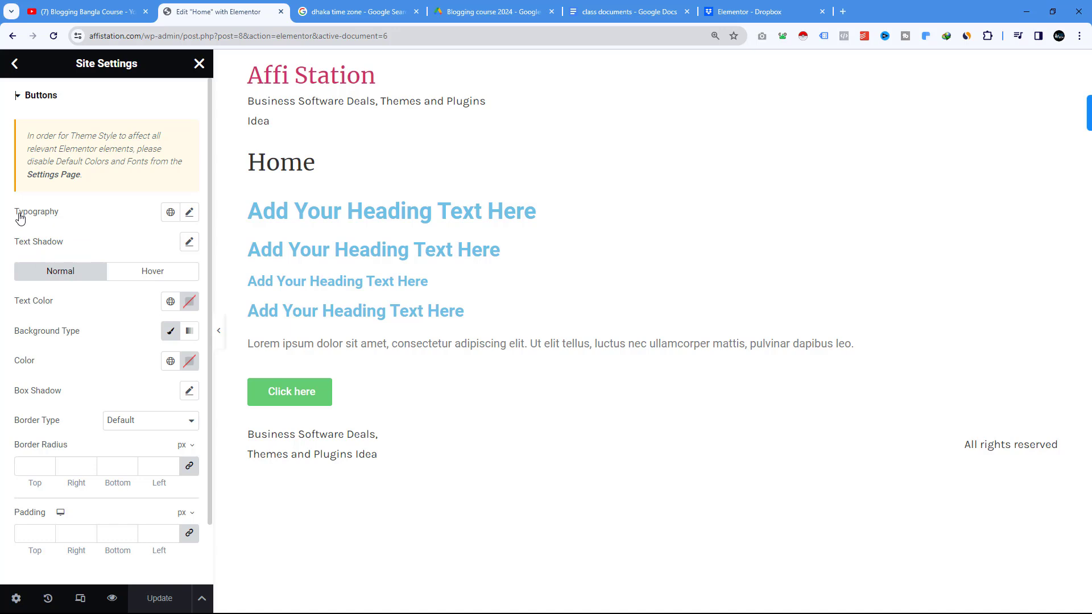
pyautogui.click(190, 214)
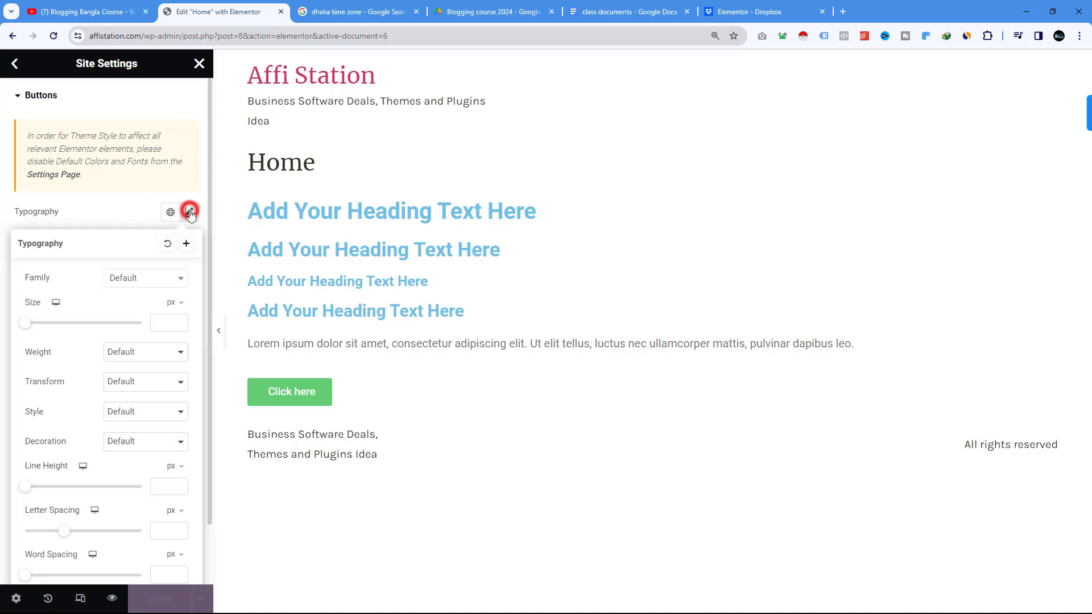
pyautogui.click(143, 281)
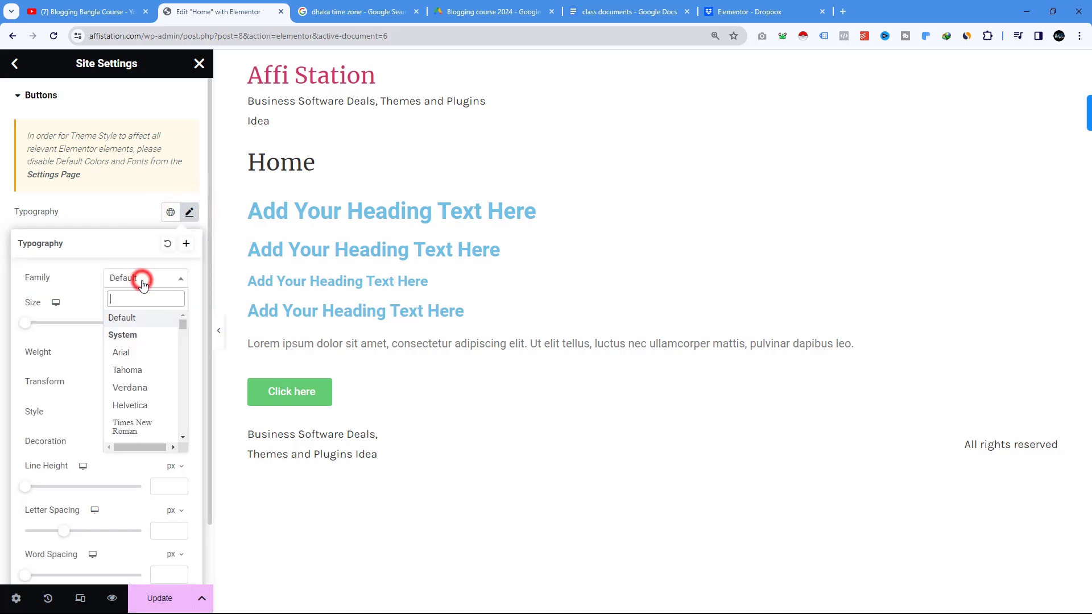
pyautogui.write('mont')
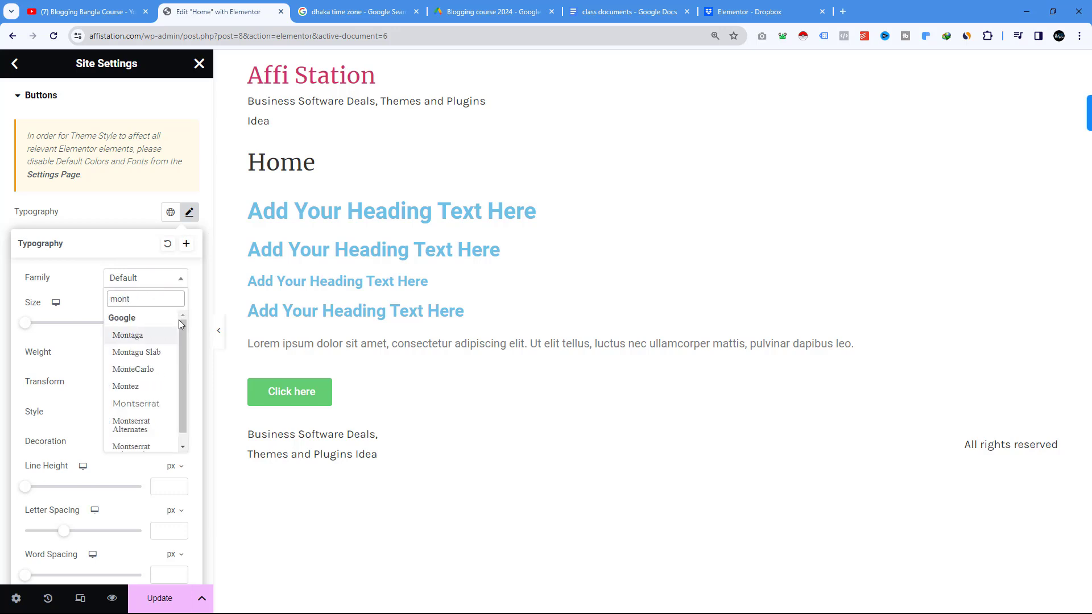
pyautogui.click(139, 448)
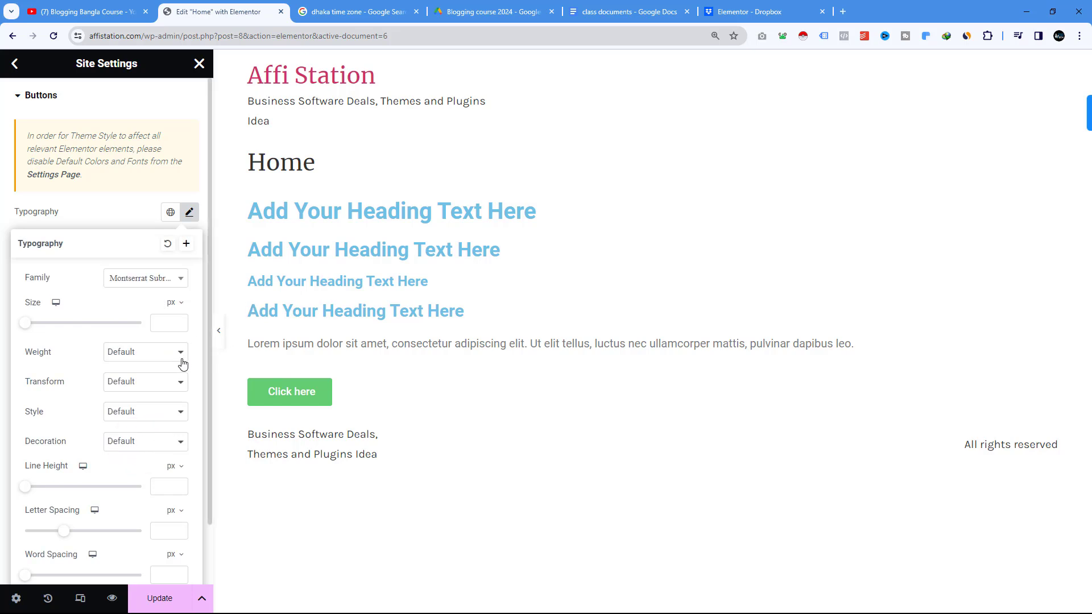
# Set the button typography to 12 px size, 2.2 px letter spacing and Uppercase transform.
pyautogui.click(162, 323)
pyautogui.write('12')
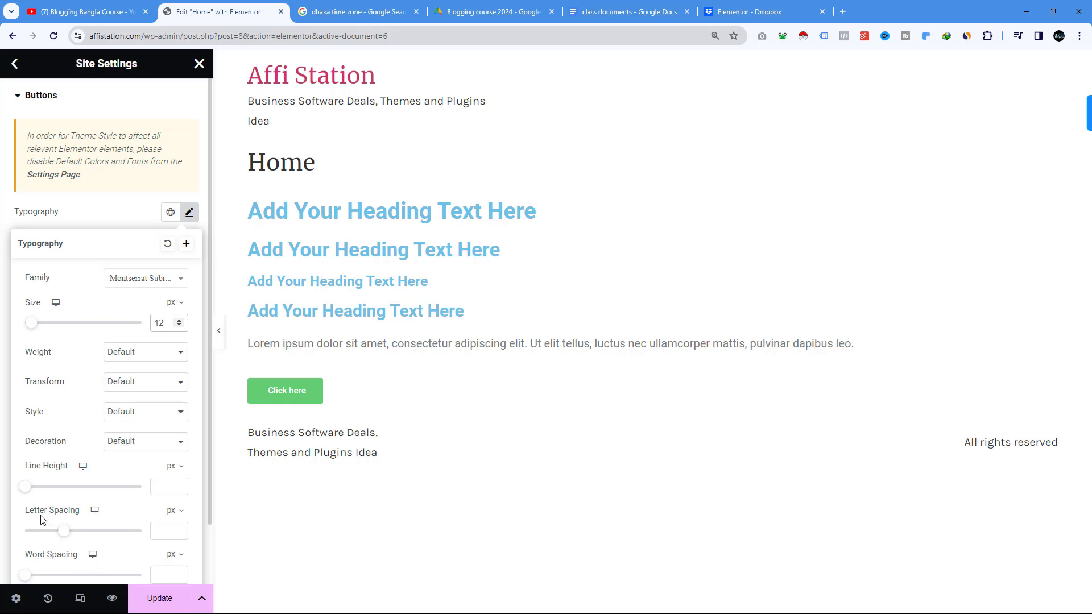
pyautogui.moveTo(64, 531); pyautogui.dragTo(83, 536)
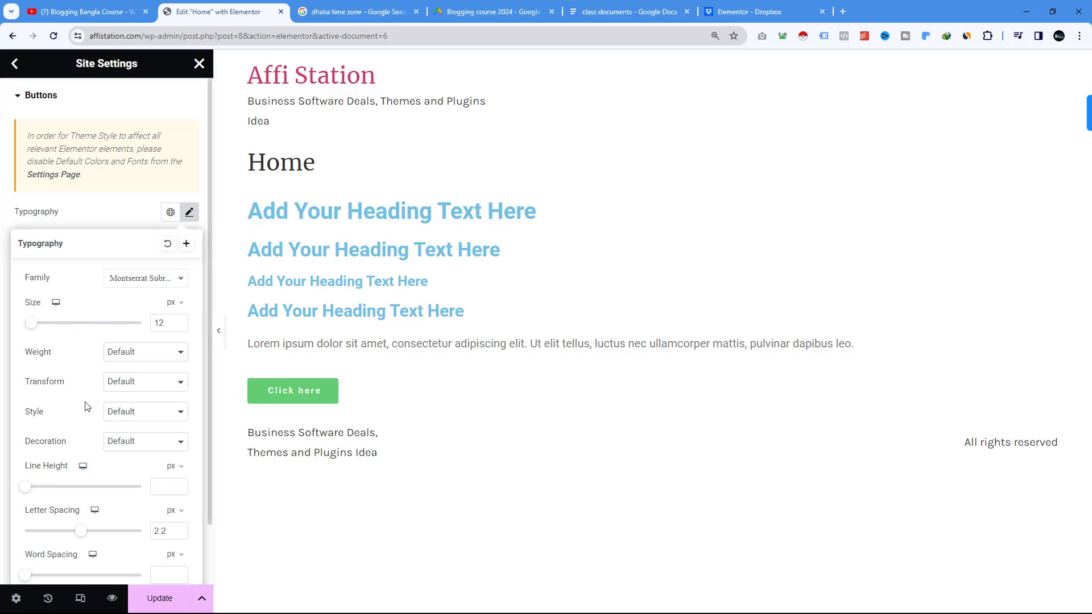
pyautogui.click(134, 382)
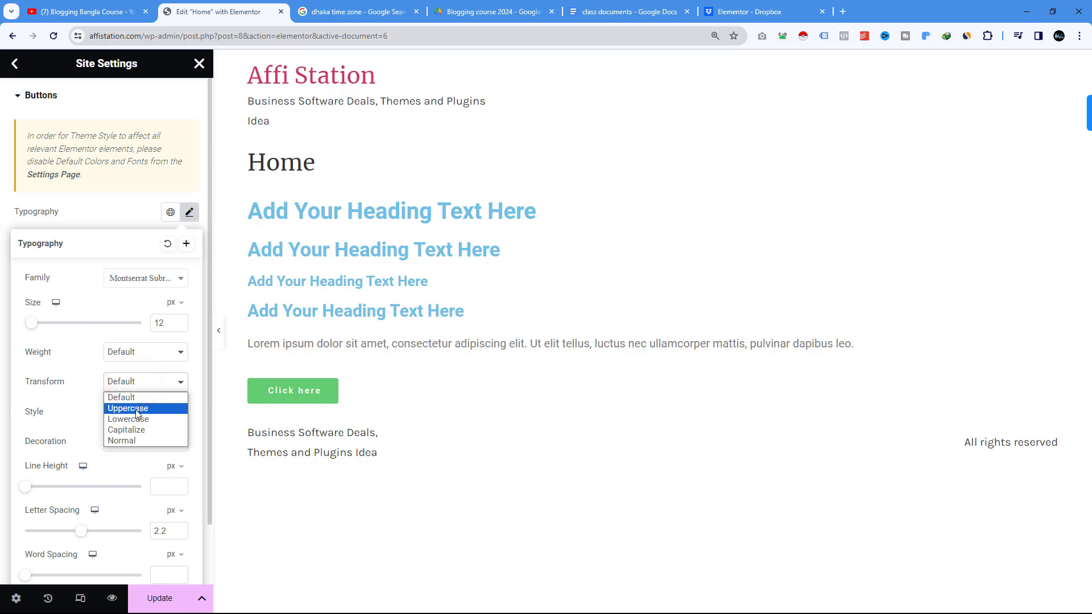
pyautogui.click(137, 410)
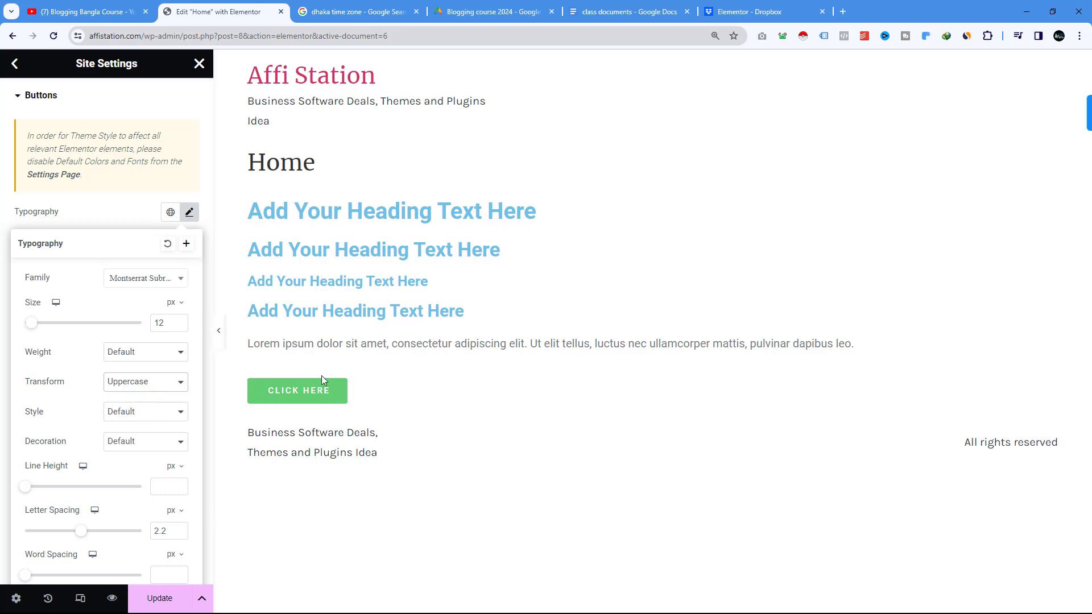
pyautogui.scroll(-1, 147, 398)
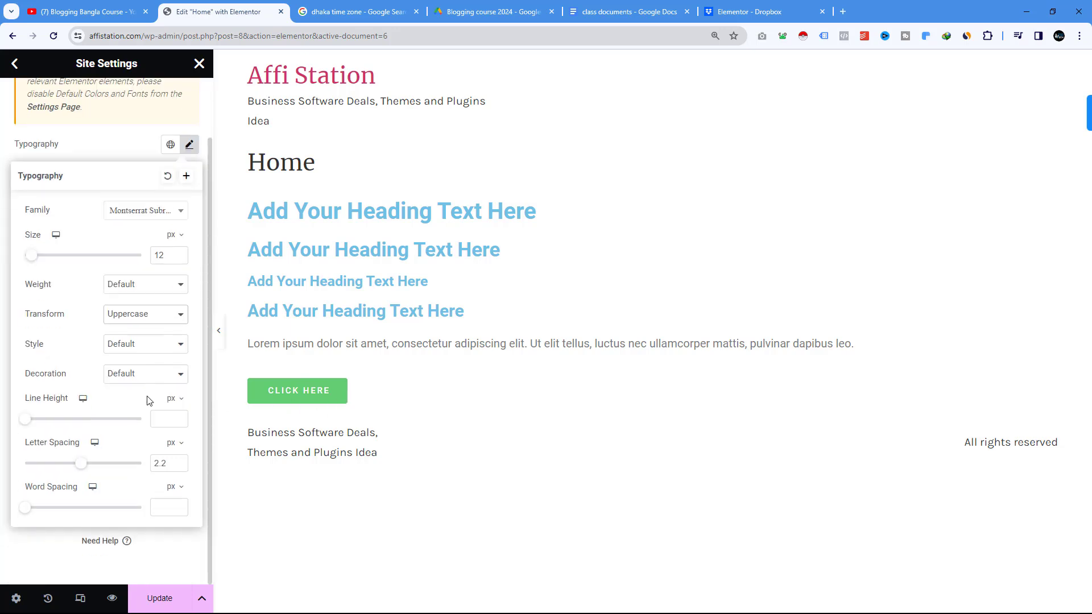
pyautogui.scroll(1, 147, 398)
pyautogui.click(119, 219)
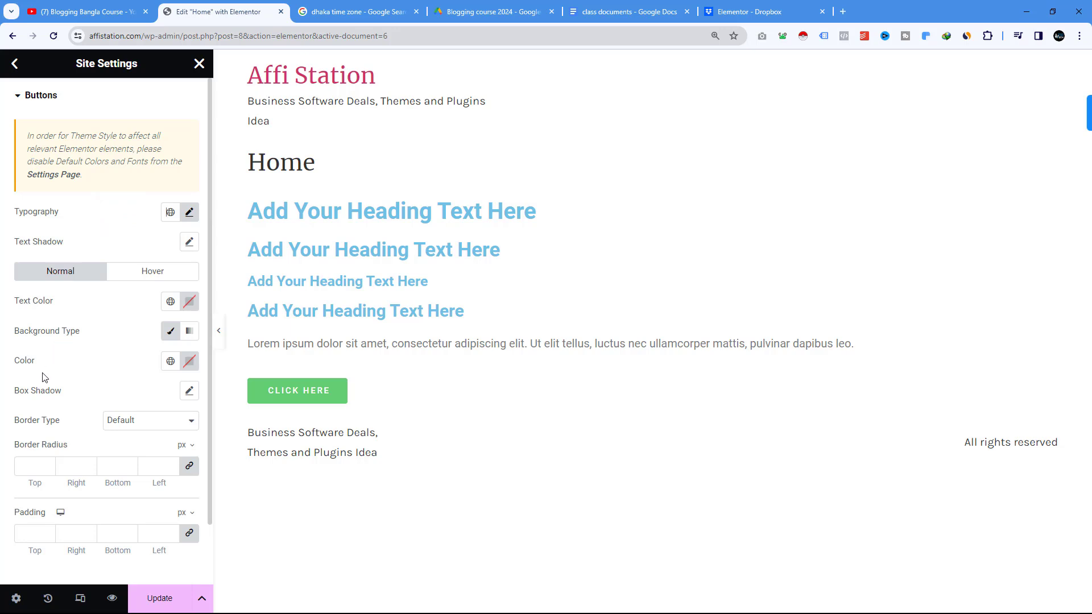
# Unlink the button border radius values and set all four corners to 0 px.
pyautogui.scroll(-1, 53, 396)
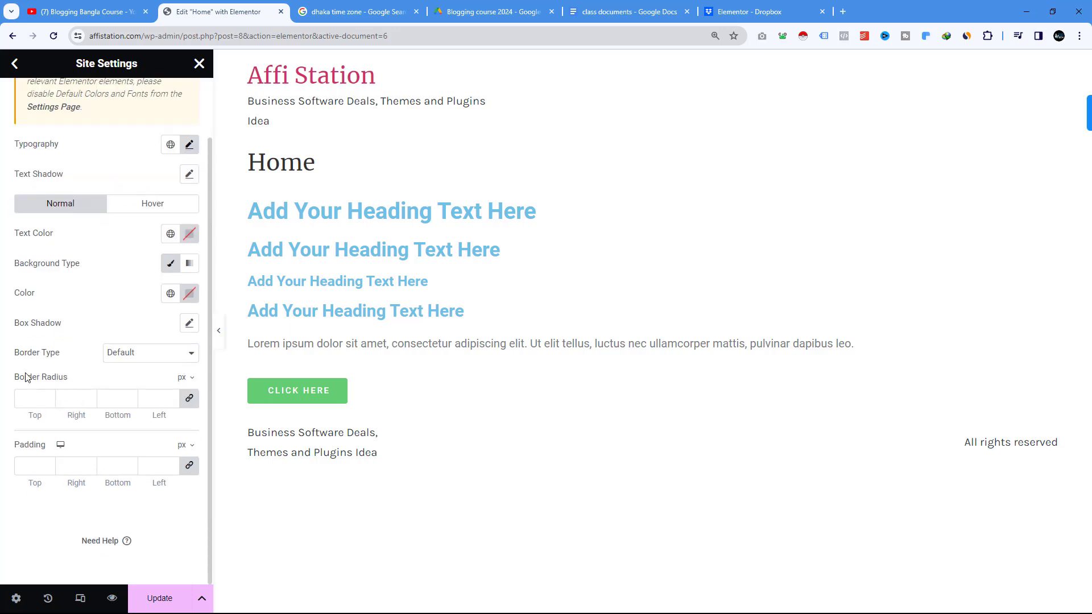
pyautogui.click(190, 400)
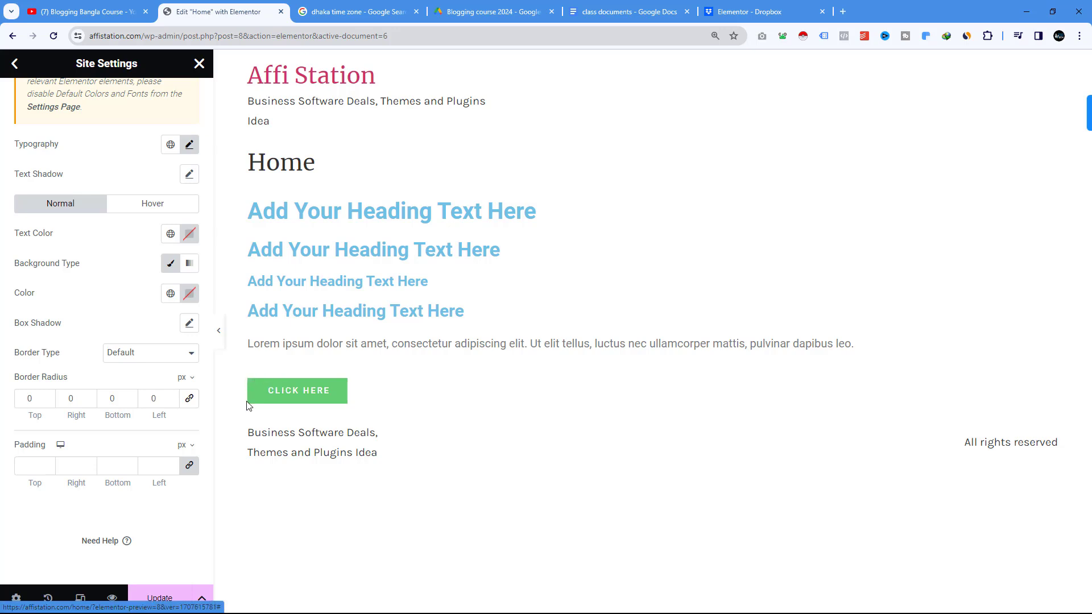
pyautogui.scroll(2, 168, 398)
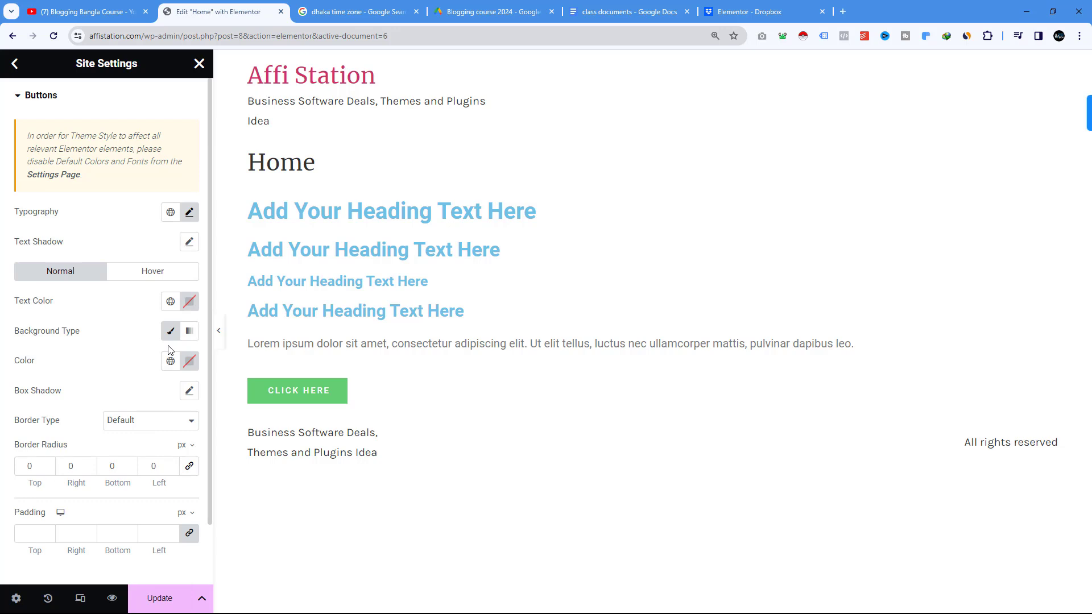
# Give the normal-state buttons a classic background with color #6caa7f and save the site settings.
pyautogui.click(170, 335)
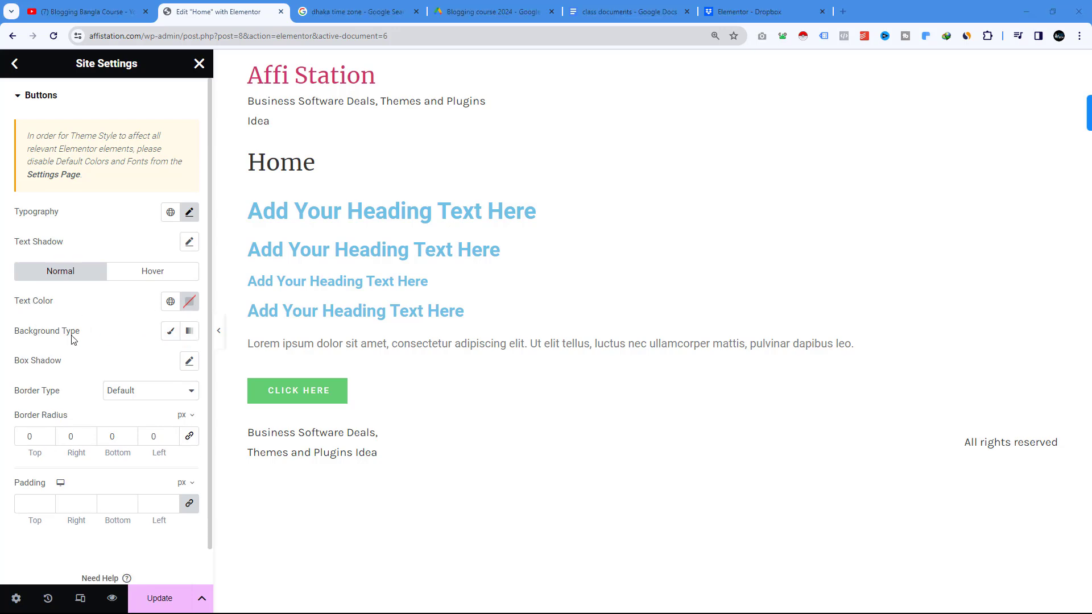
pyautogui.click(170, 335)
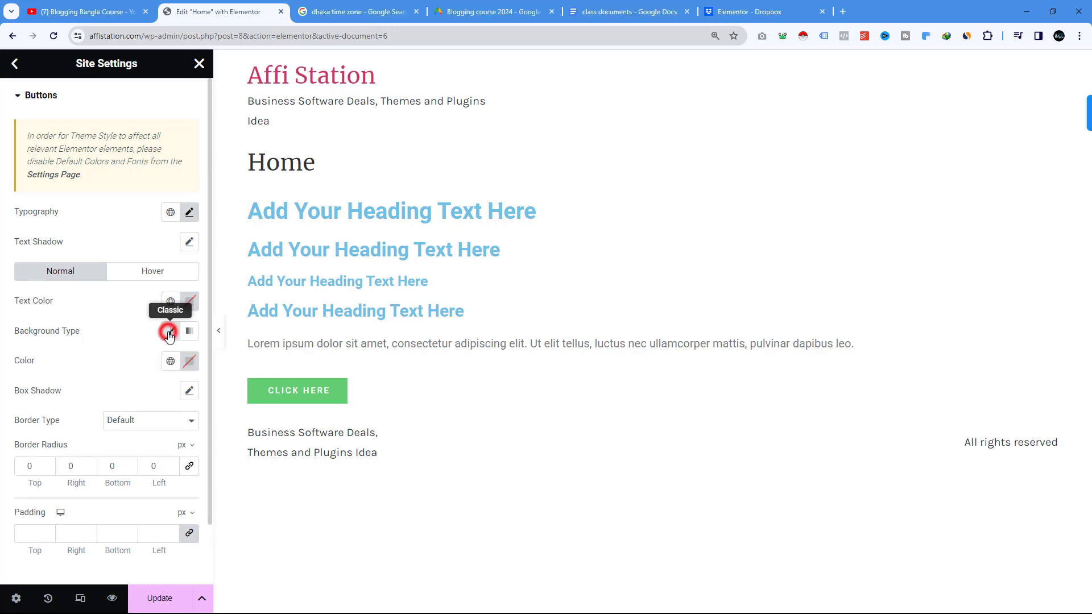
pyautogui.click(184, 363)
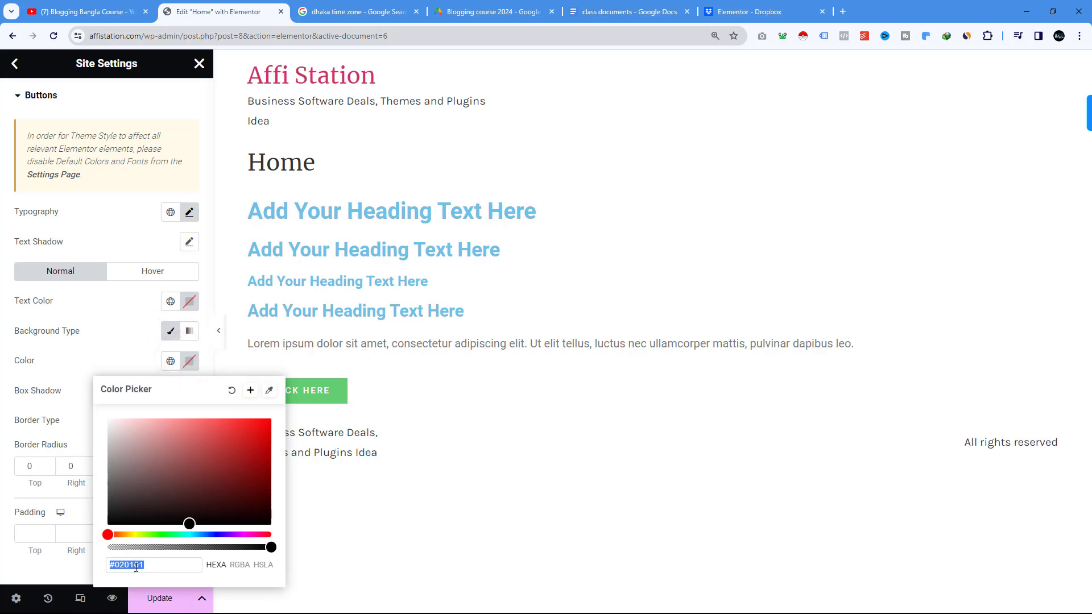
pyautogui.write('#6')
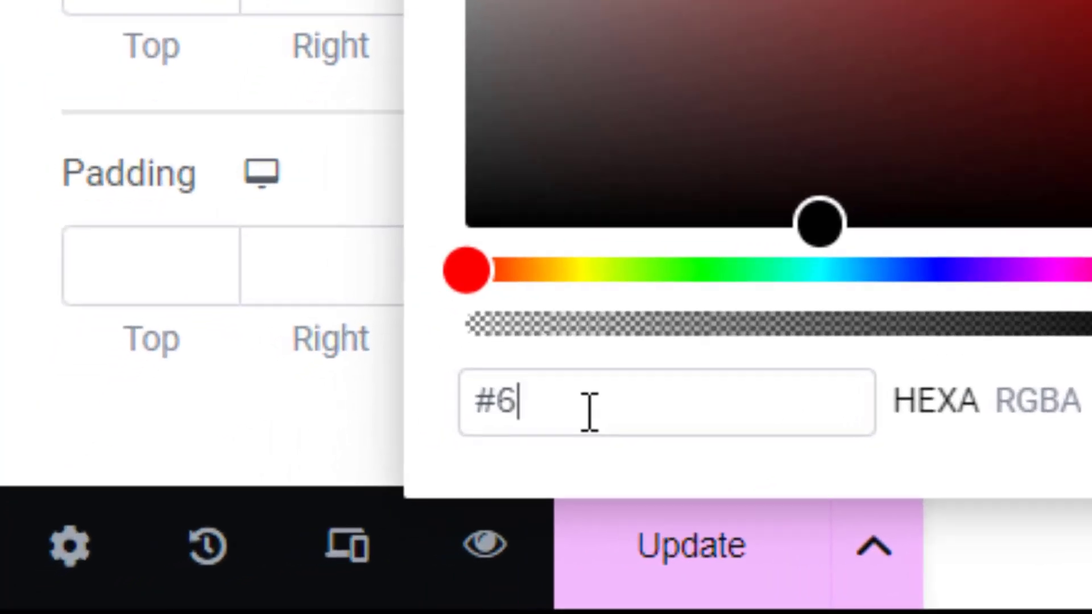
pyautogui.write('ca')
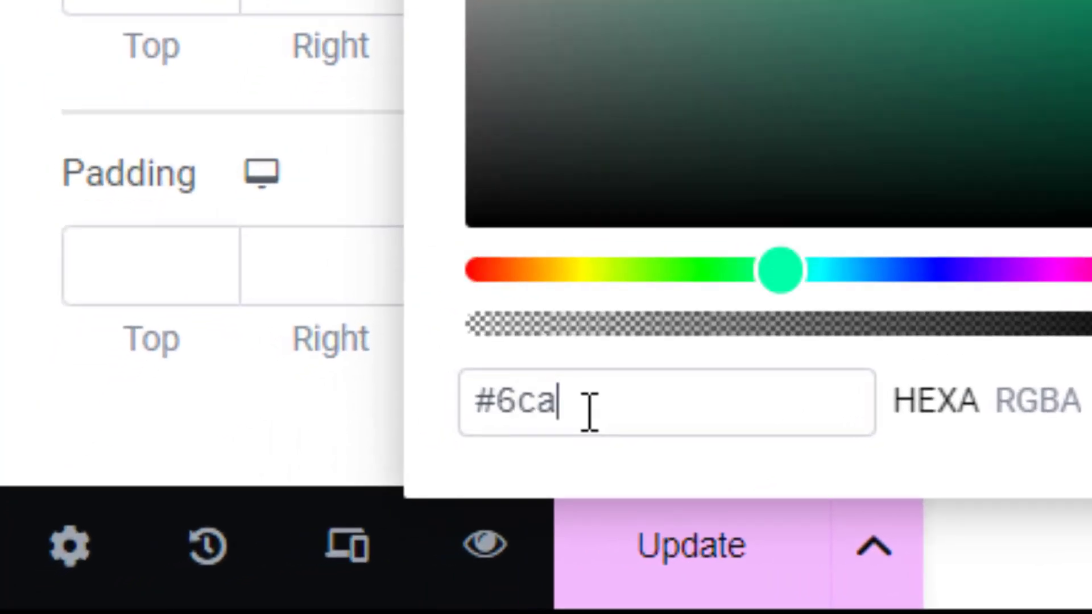
pyautogui.write('a')
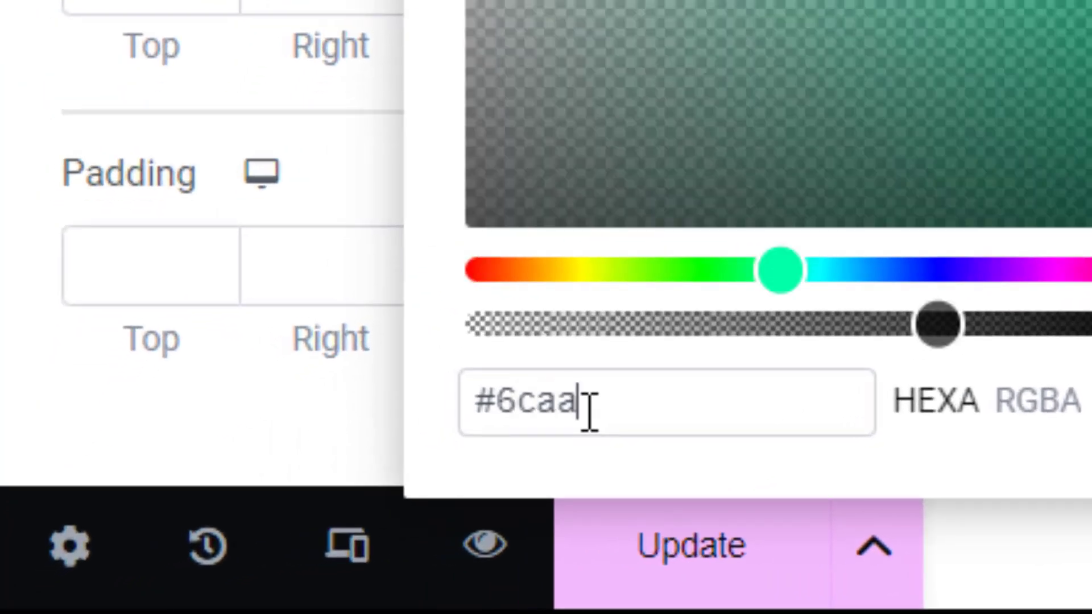
pyautogui.write('7f')
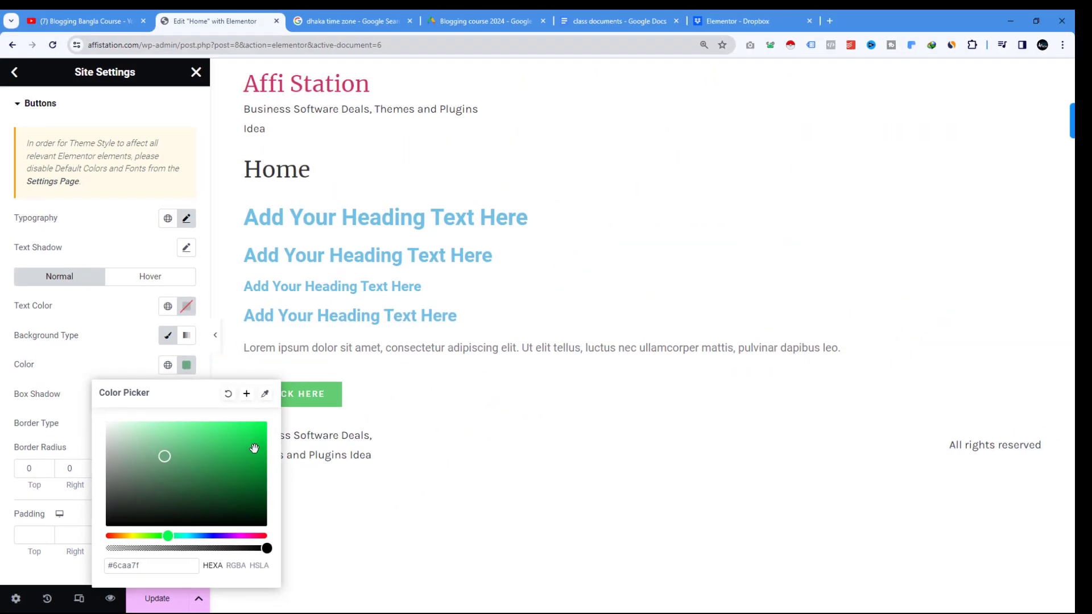
pyautogui.click(364, 510)
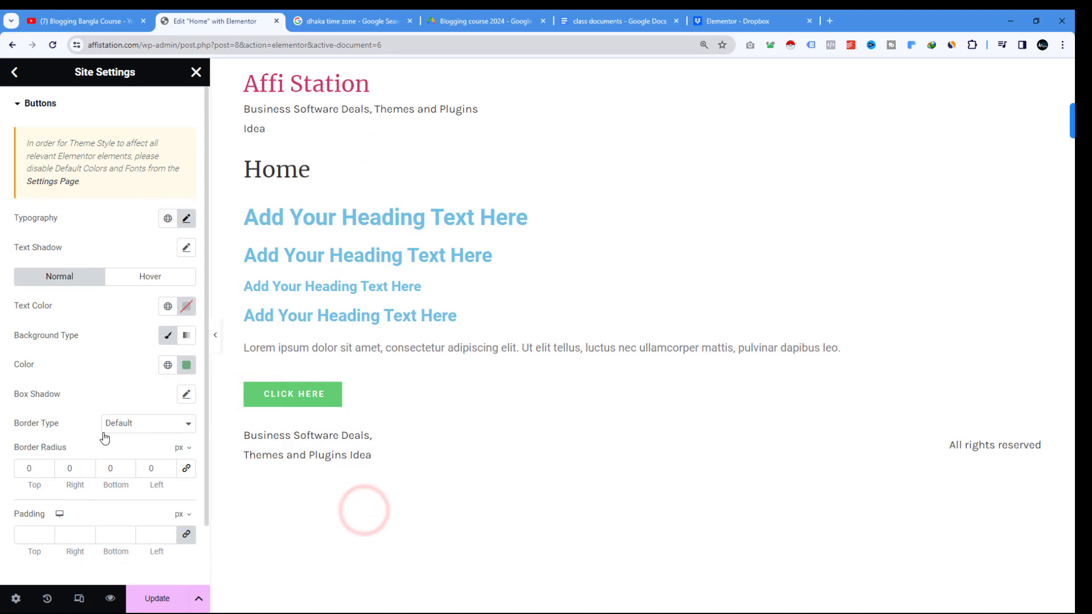
pyautogui.click(160, 602)
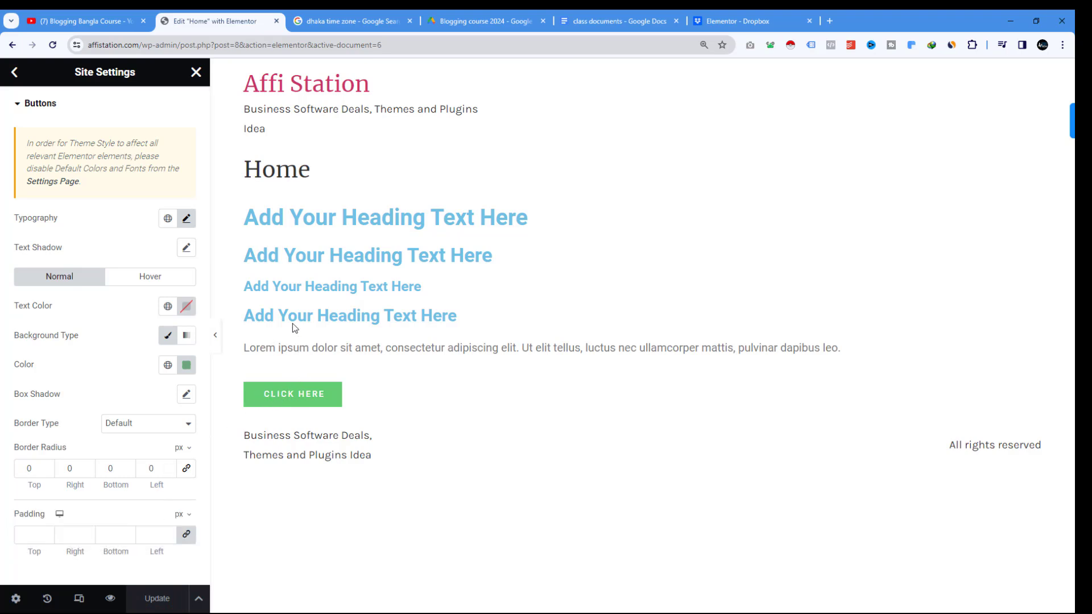
# Set the body text color in the theme-style Typography to a dark grey.
pyautogui.click(14, 72)
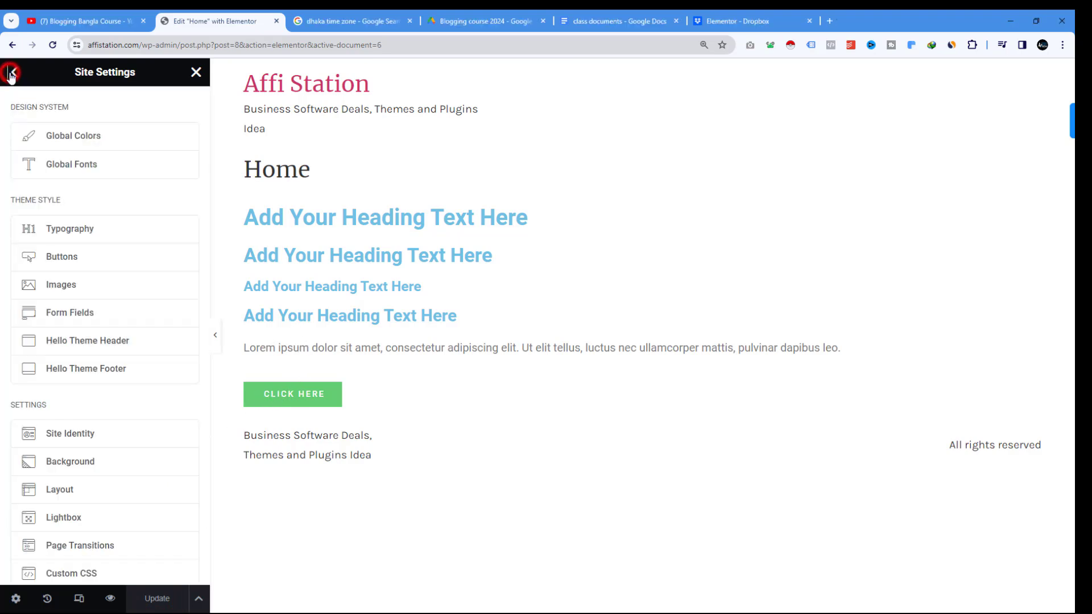
pyautogui.click(93, 232)
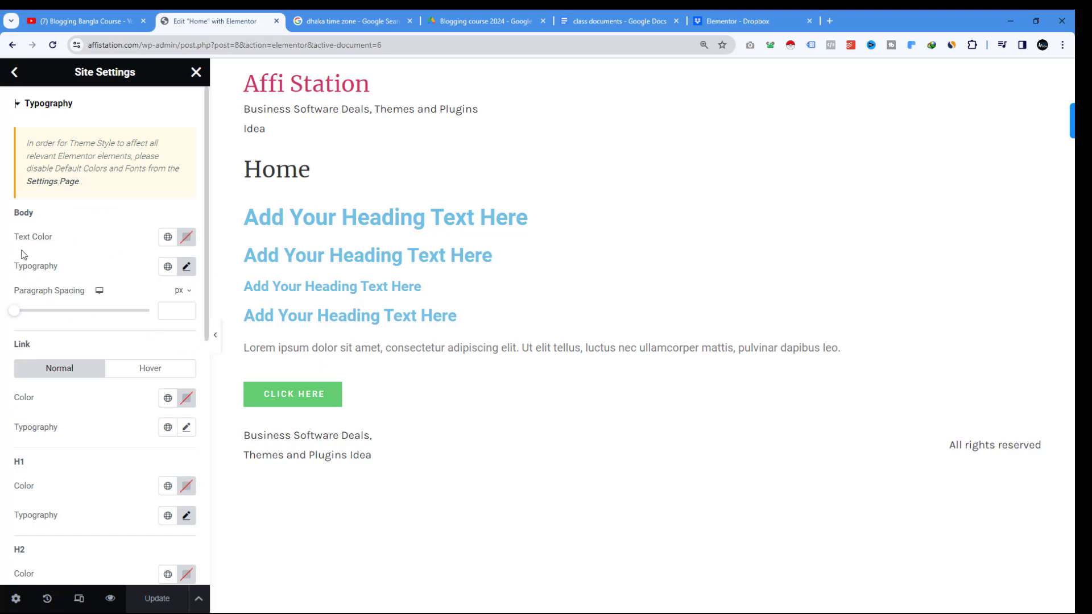
pyautogui.click(186, 236)
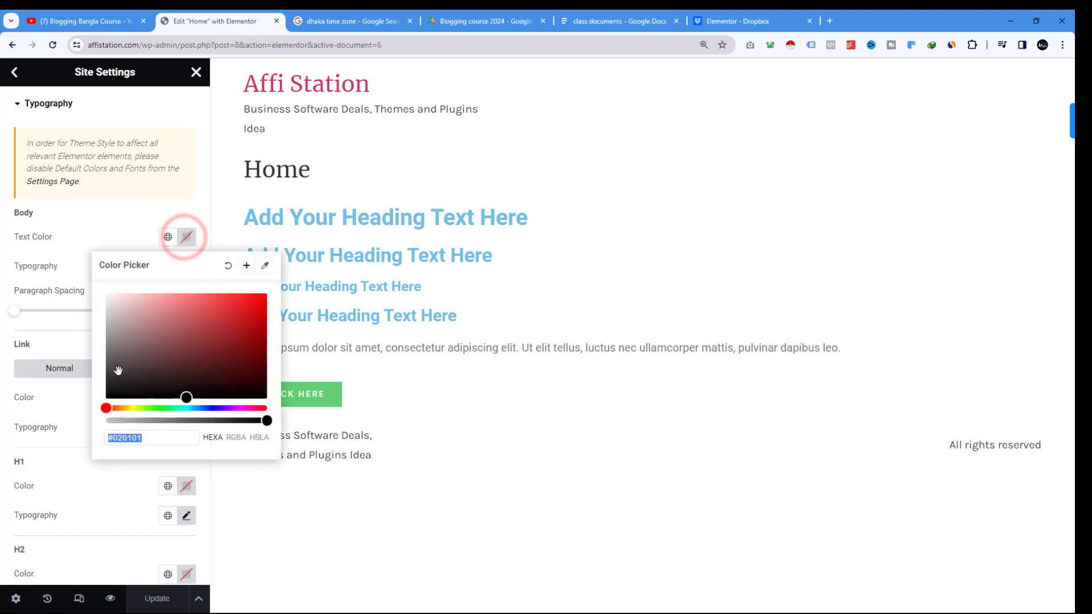
pyautogui.moveTo(114, 380); pyautogui.dragTo(110, 372)
pyautogui.click(44, 326)
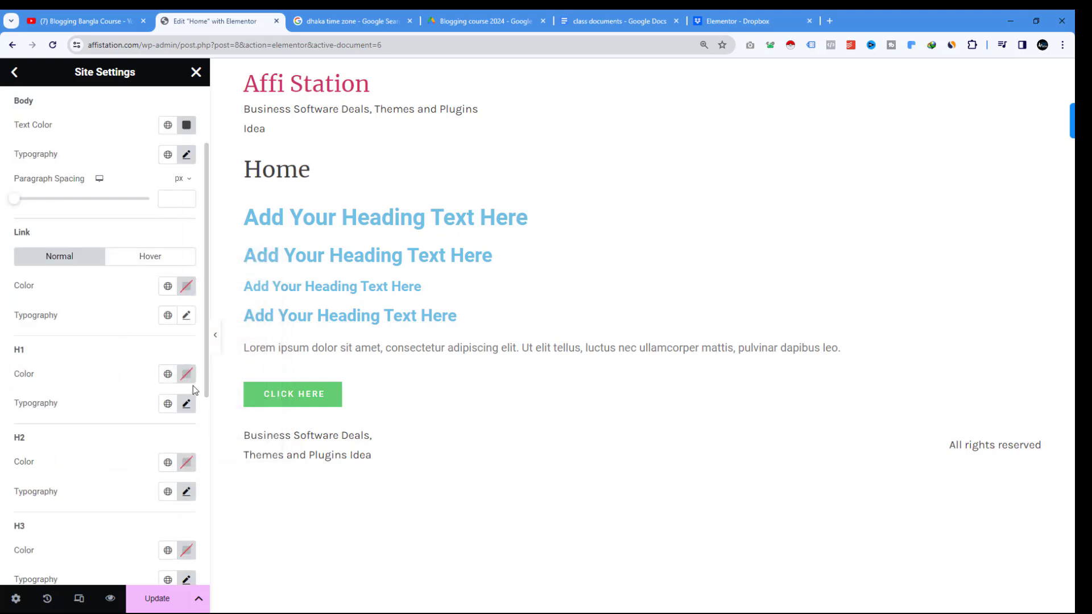
# Set the H1 heading color to near-black #030303.
pyautogui.scroll(1, 98, 372)
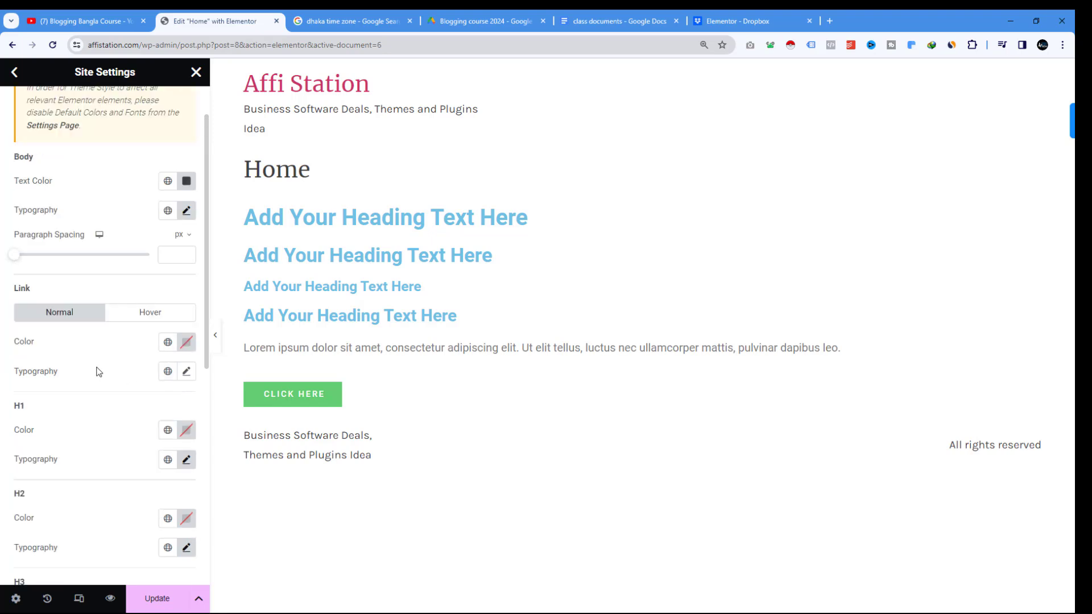
pyautogui.scroll(-1, 108, 371)
pyautogui.click(186, 373)
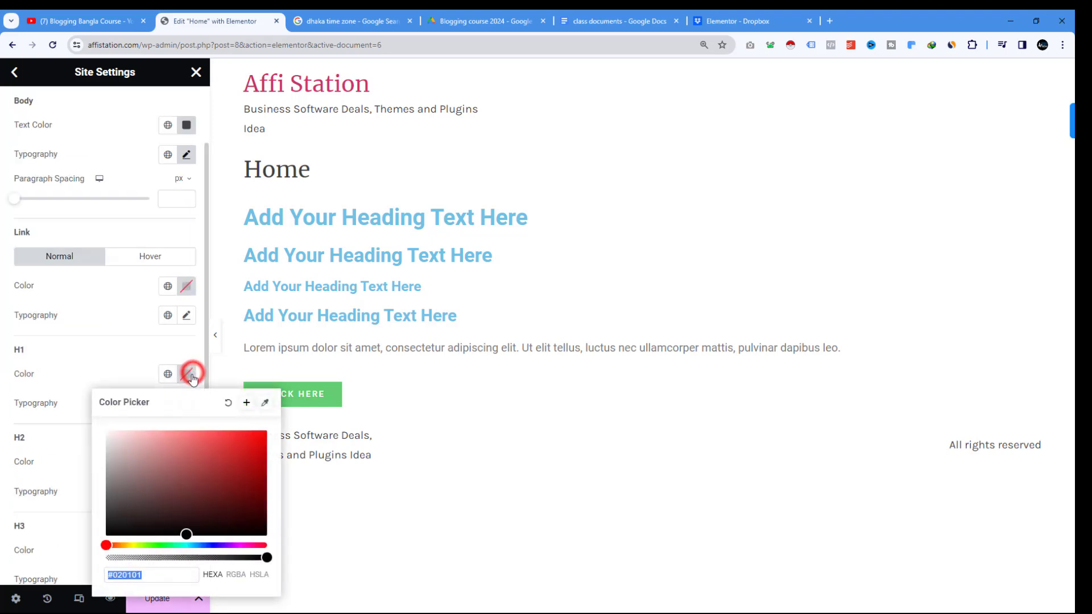
pyautogui.moveTo(186, 534)
pyautogui.mouseDown()
pyautogui.moveTo(103, 536)
pyautogui.moveTo(114, 519)
pyautogui.moveTo(103, 529)
pyautogui.mouseUp()
pyautogui.click(71, 348)
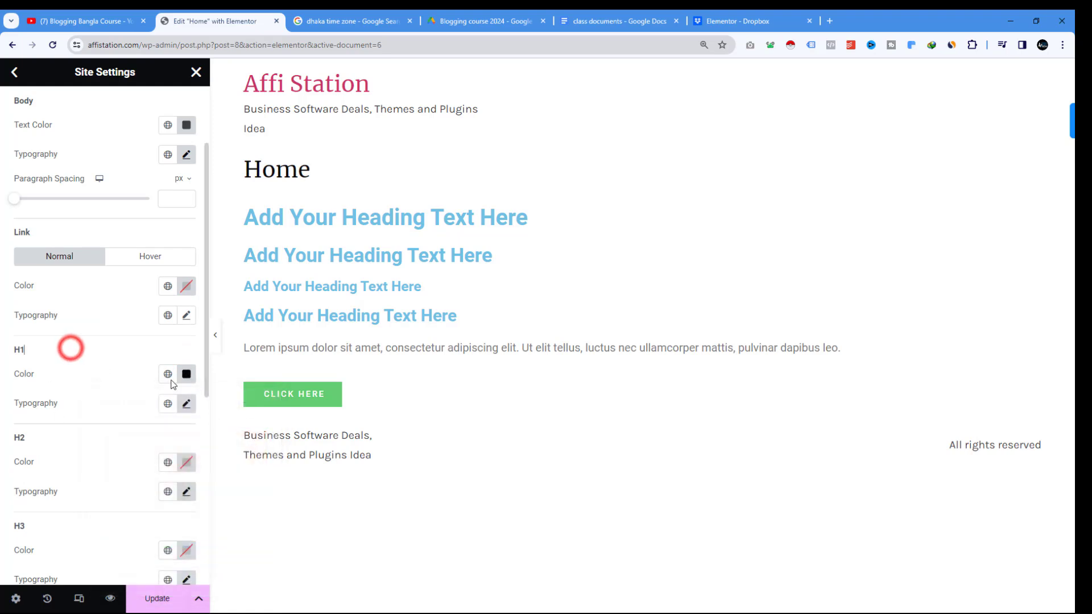
pyautogui.click(187, 374)
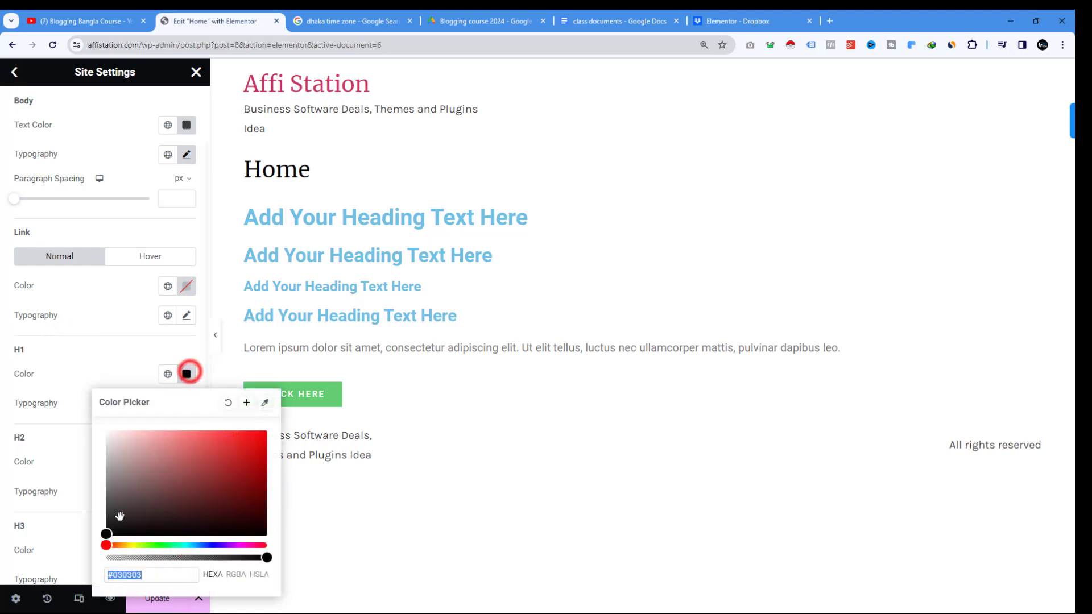
pyautogui.click(51, 370)
# Set the H2 heading color to black #000000.
pyautogui.scroll(-2, 51, 369)
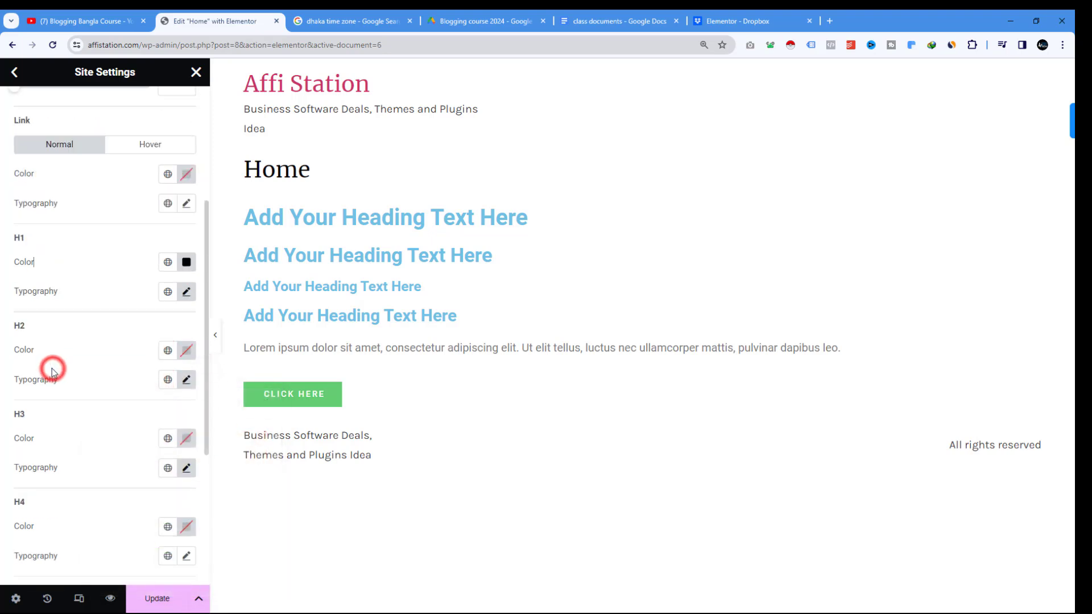
pyautogui.click(182, 351)
pyautogui.moveTo(190, 511); pyautogui.dragTo(94, 529)
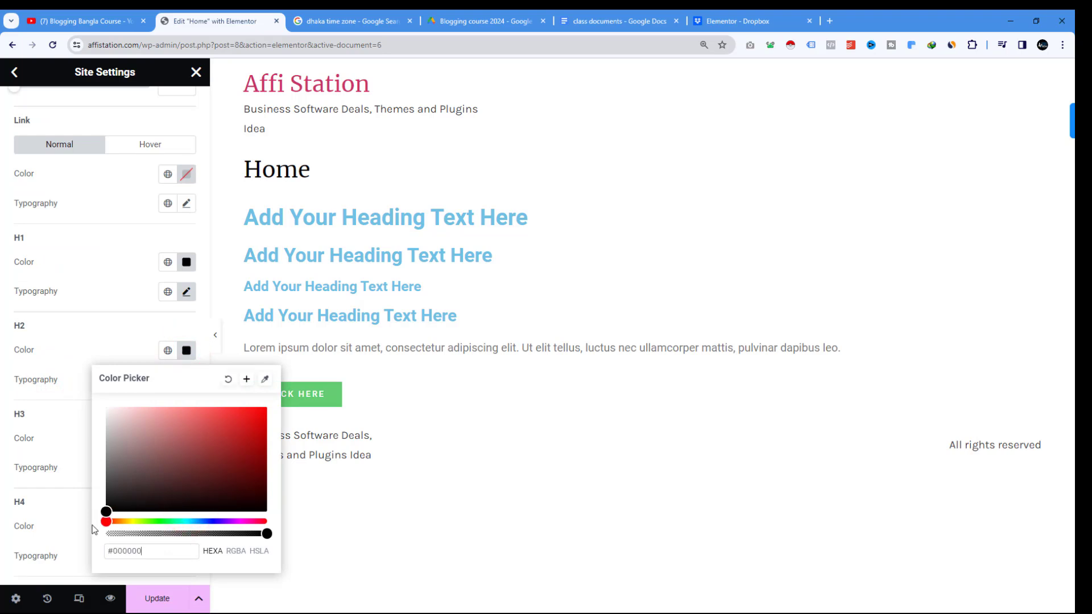
pyautogui.scroll(-3, 78, 397)
pyautogui.click(28, 316)
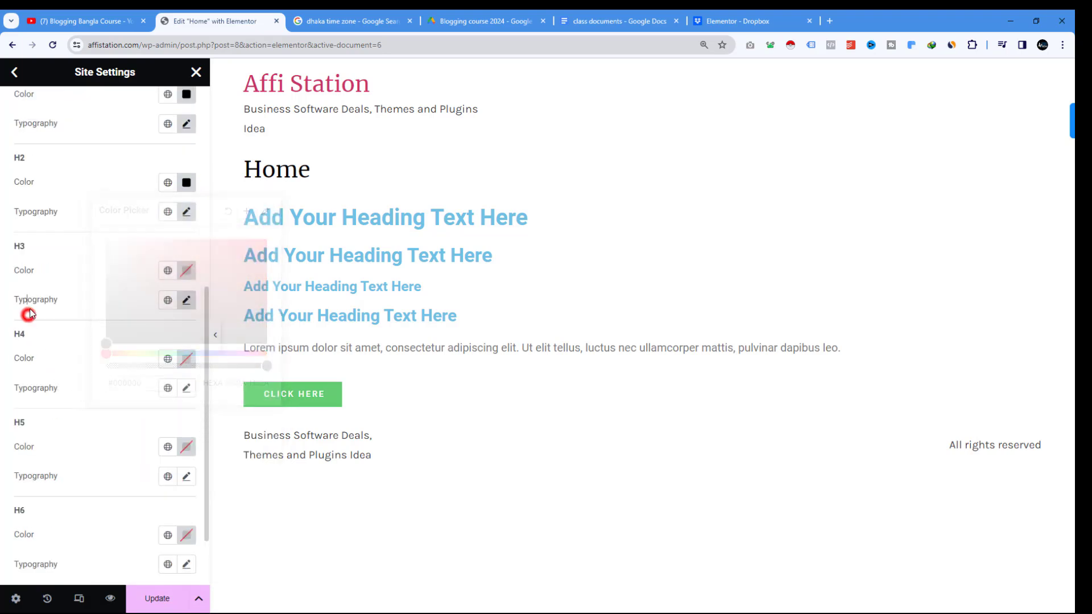
# Set the H3 heading color to black #000000, then save and close the site settings.
pyautogui.click(186, 271)
pyautogui.click(118, 416)
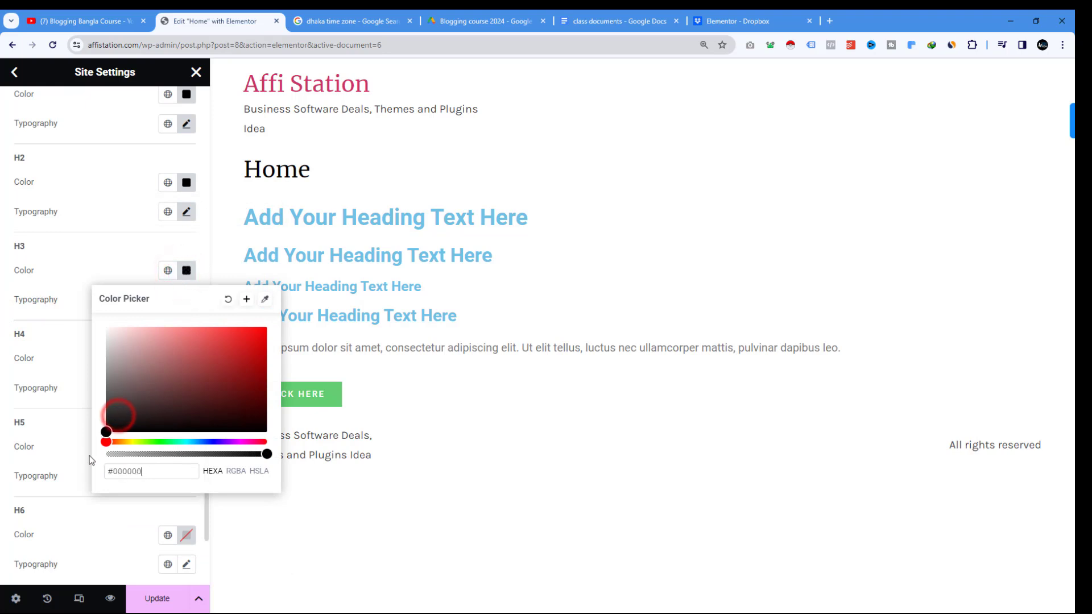
pyautogui.click(109, 258)
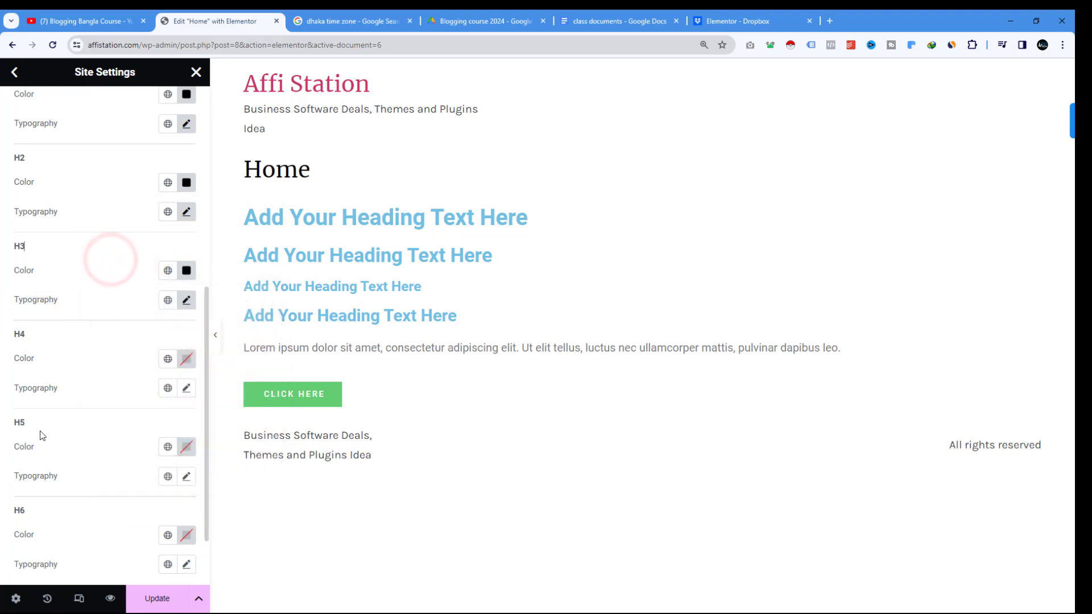
pyautogui.click(151, 599)
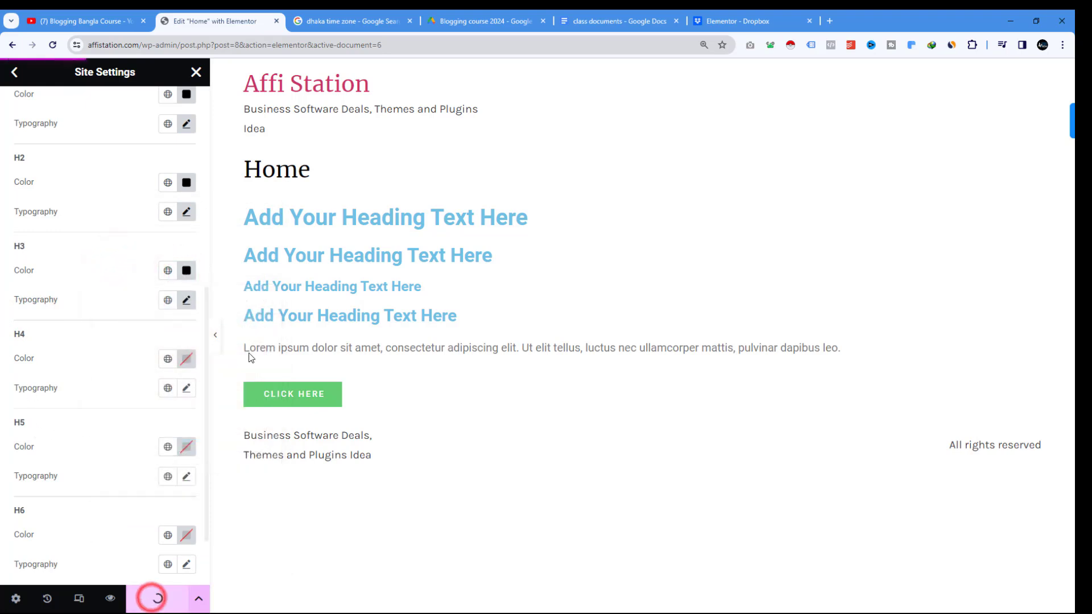
pyautogui.click(14, 71)
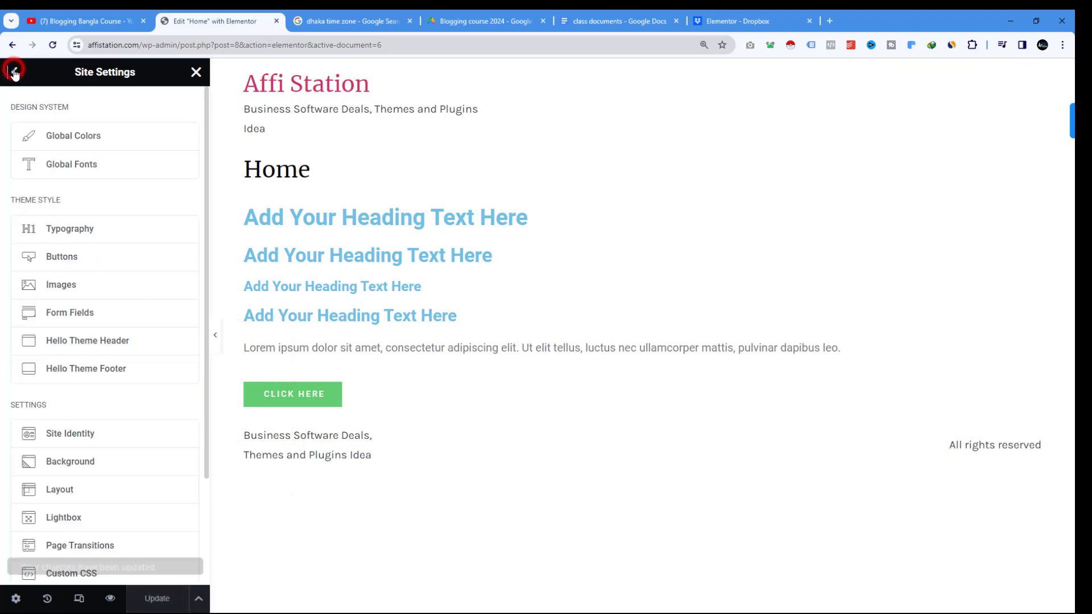
pyautogui.click(195, 71)
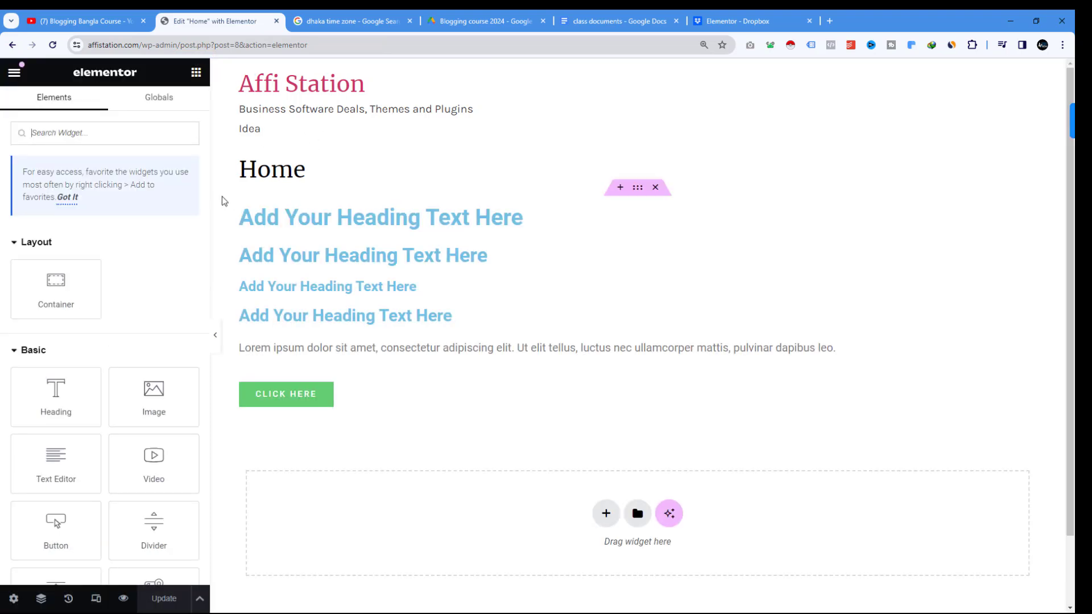
# Delete the H4 heading widget above the paragraph text and update the Home page.
pyautogui.scroll(-2, 136, 370)
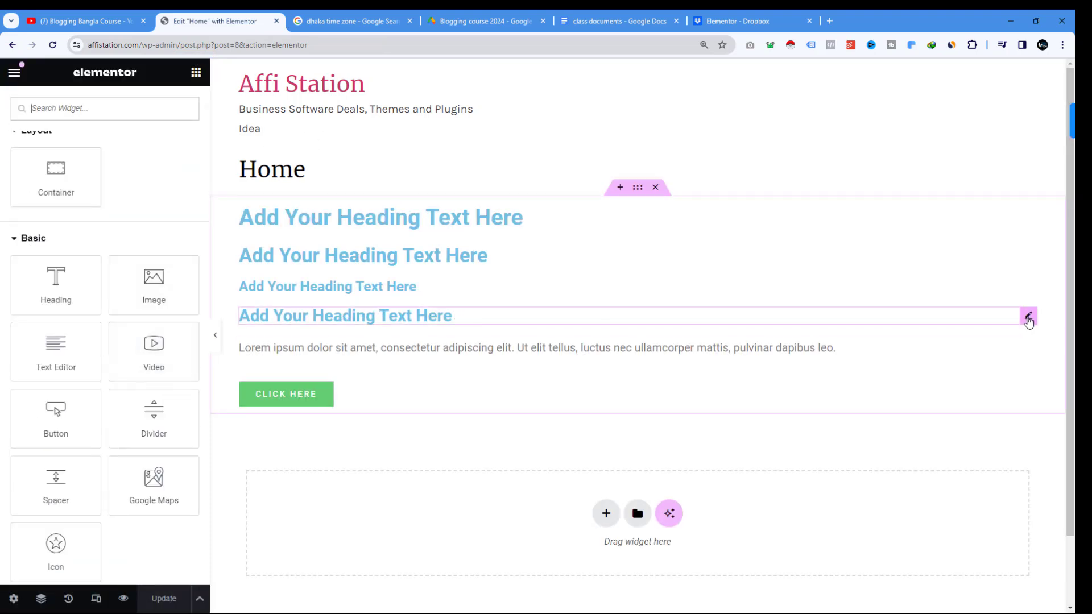
pyautogui.click(1029, 316)
pyautogui.rightClick(1028, 317)
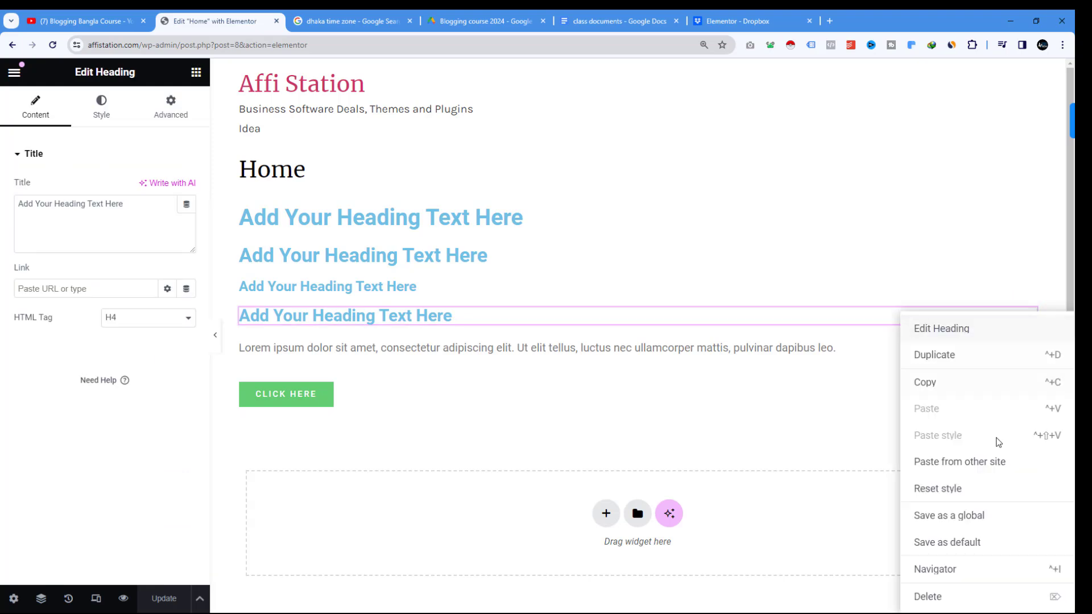
pyautogui.click(936, 597)
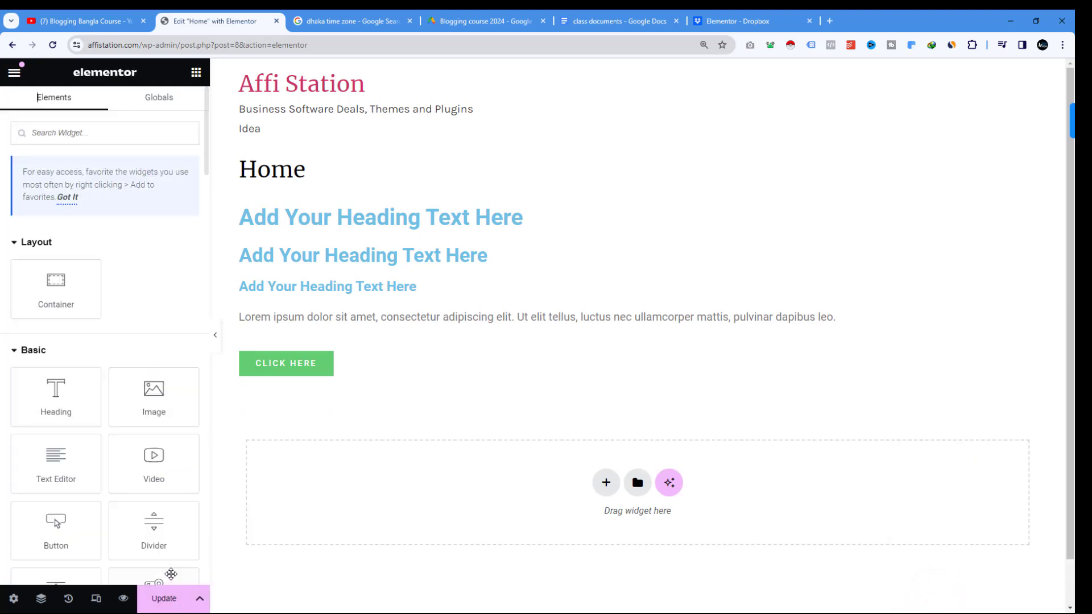
pyautogui.click(165, 595)
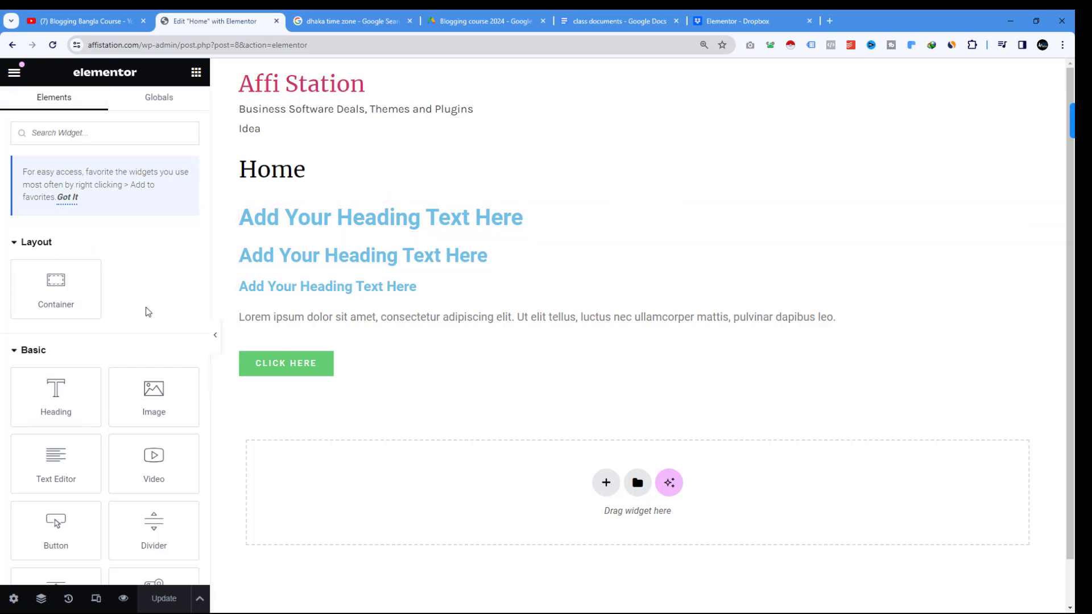
pyautogui.scroll(-20, 75, 487)
pyautogui.scroll(6, 73, 490)
pyautogui.scroll(14, 73, 489)
# Switch to the class documents file in Google Docs and open the Dropbox link listed under Elementor Pro.
pyautogui.click(604, 21)
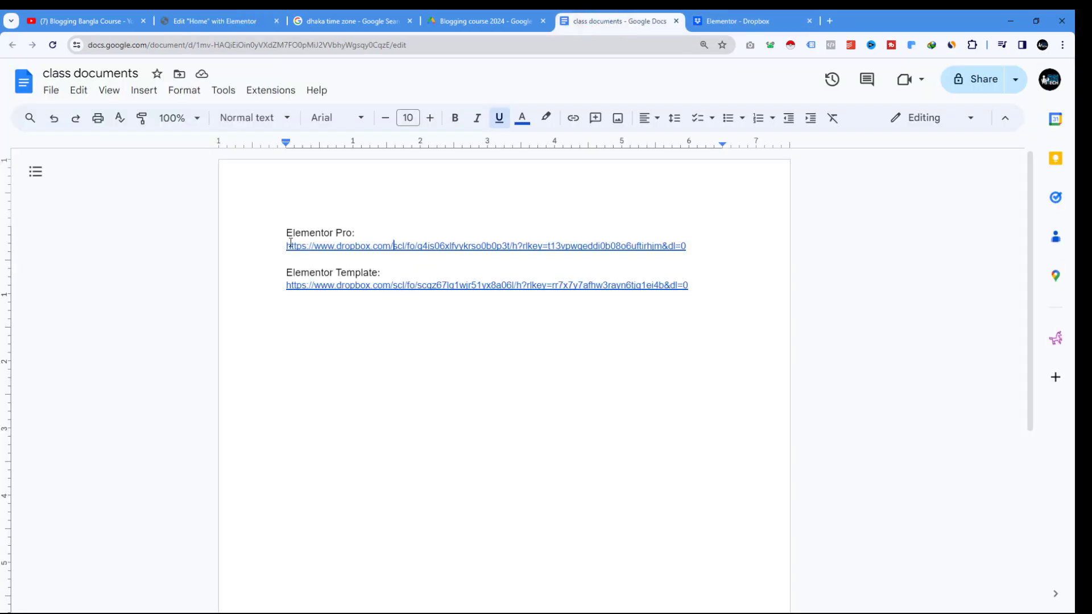
pyautogui.moveTo(285, 231); pyautogui.dragTo(355, 233)
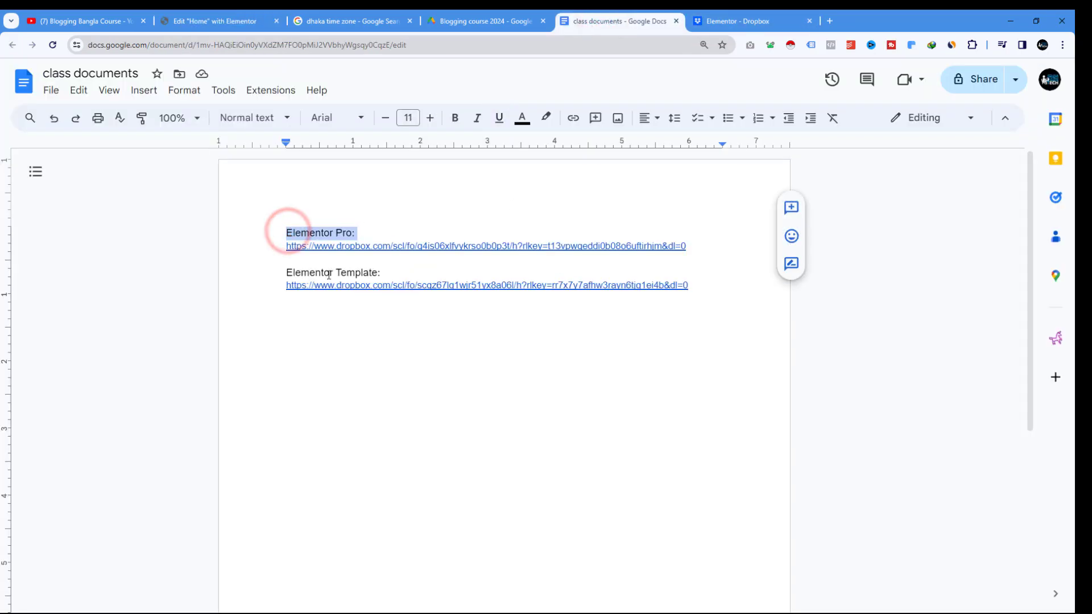
pyautogui.moveTo(285, 272); pyautogui.dragTo(380, 273)
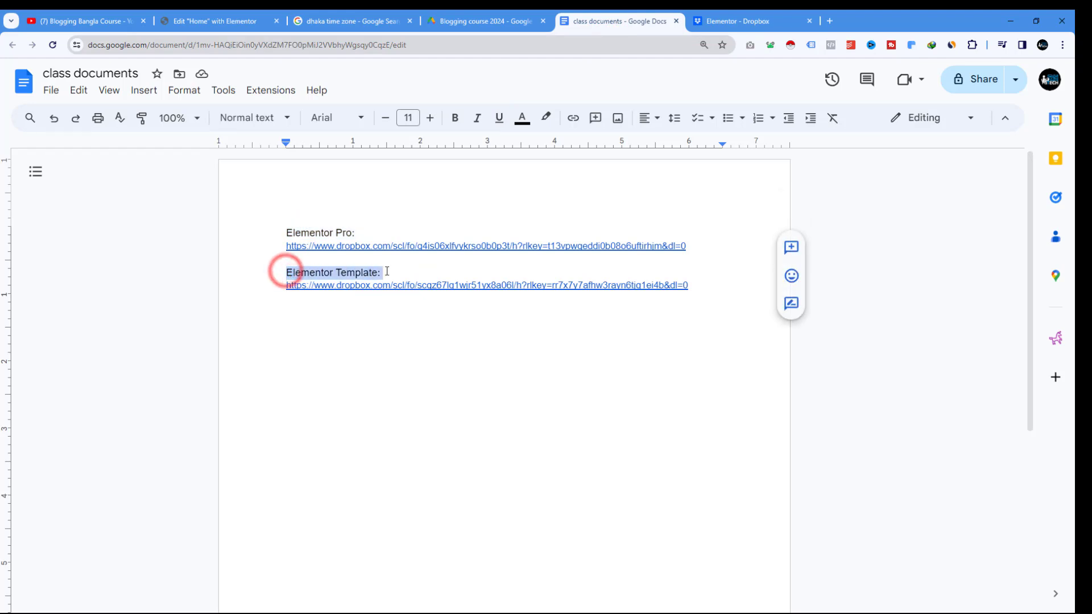
pyautogui.click(118, 45)
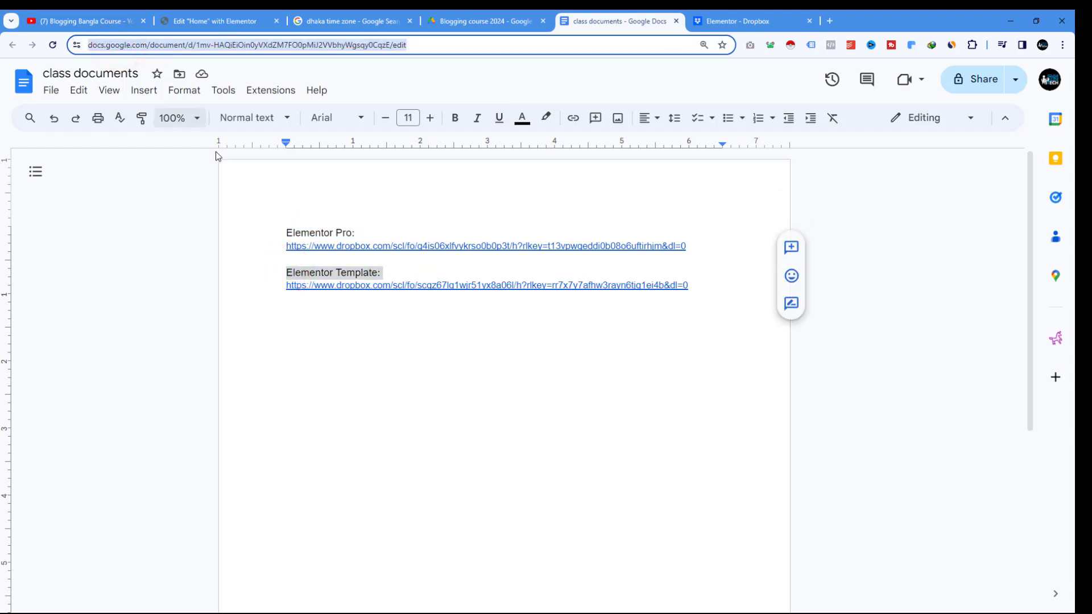
pyautogui.click(363, 246)
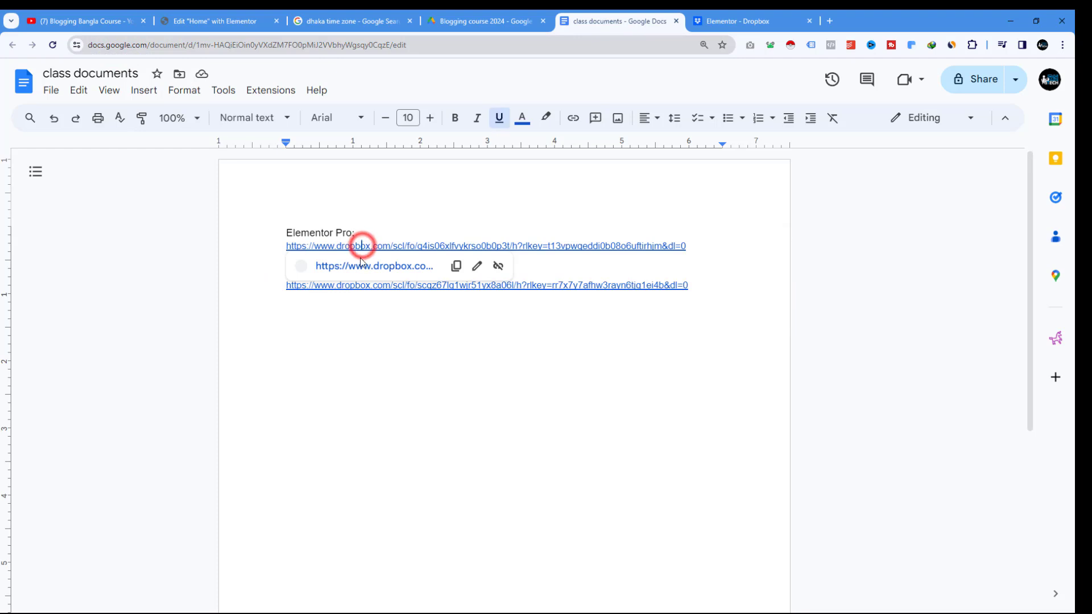
pyautogui.click(383, 267)
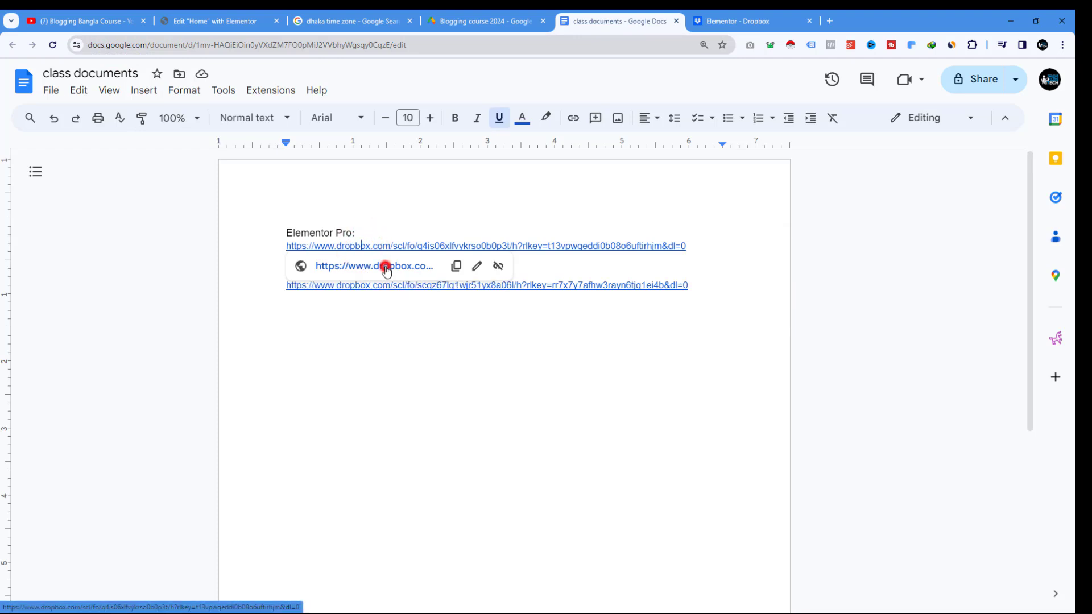
# Return to the class documents file and open the second Dropbox link, leading to the Elementor Template folder.
pyautogui.click(607, 18)
pyautogui.click(370, 285)
pyautogui.click(368, 307)
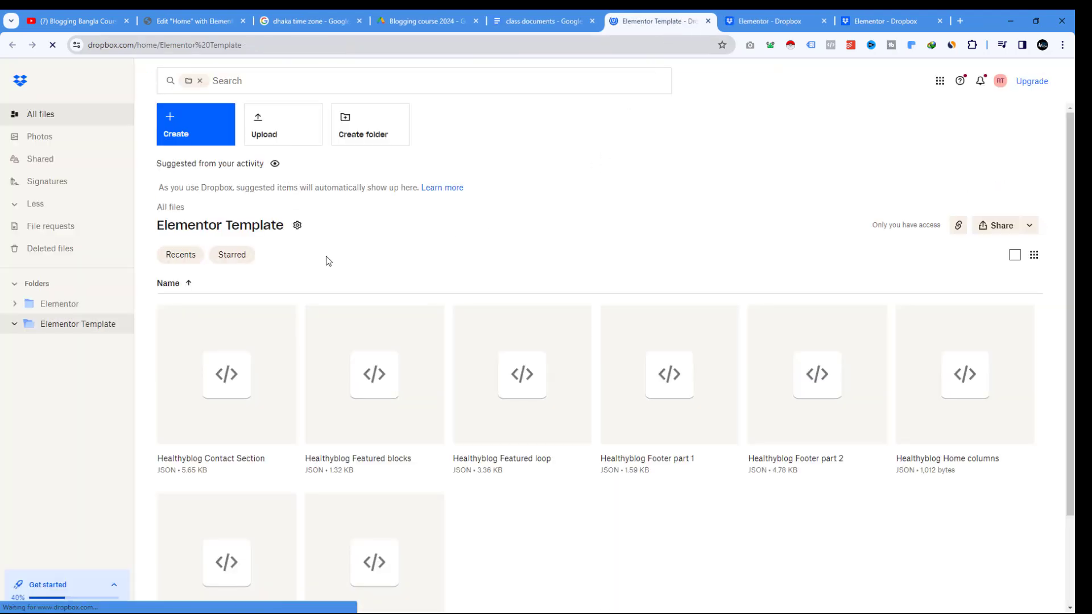
# Look over the Healthyblog template files and view the file options for Healthyblog Contact Section, including Download, without choosing any.
pyautogui.scroll(-2, 264, 344)
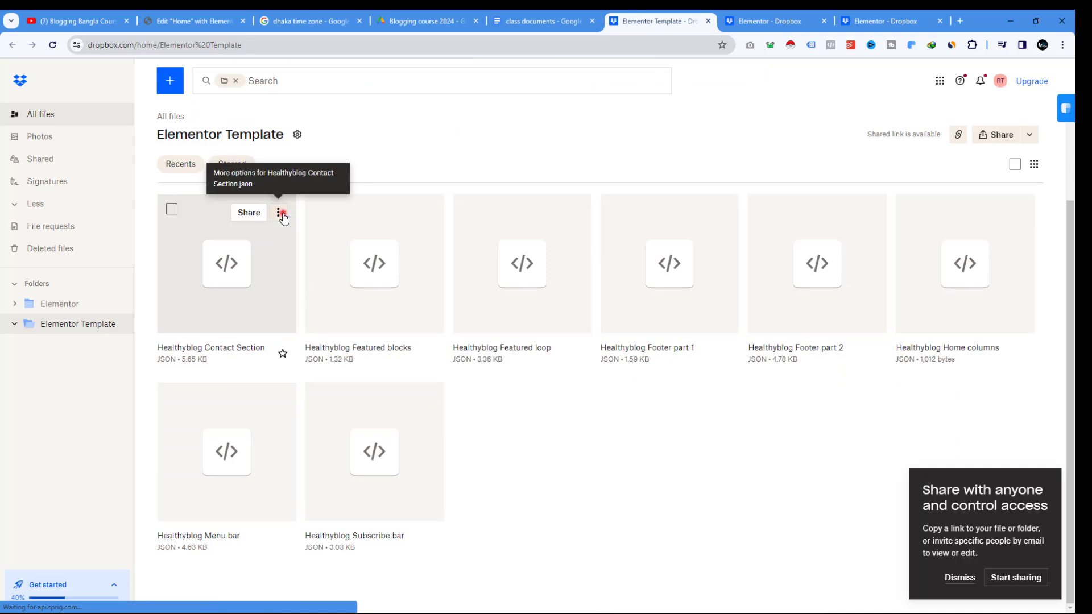
pyautogui.click(280, 214)
pyautogui.moveTo(325, 511)
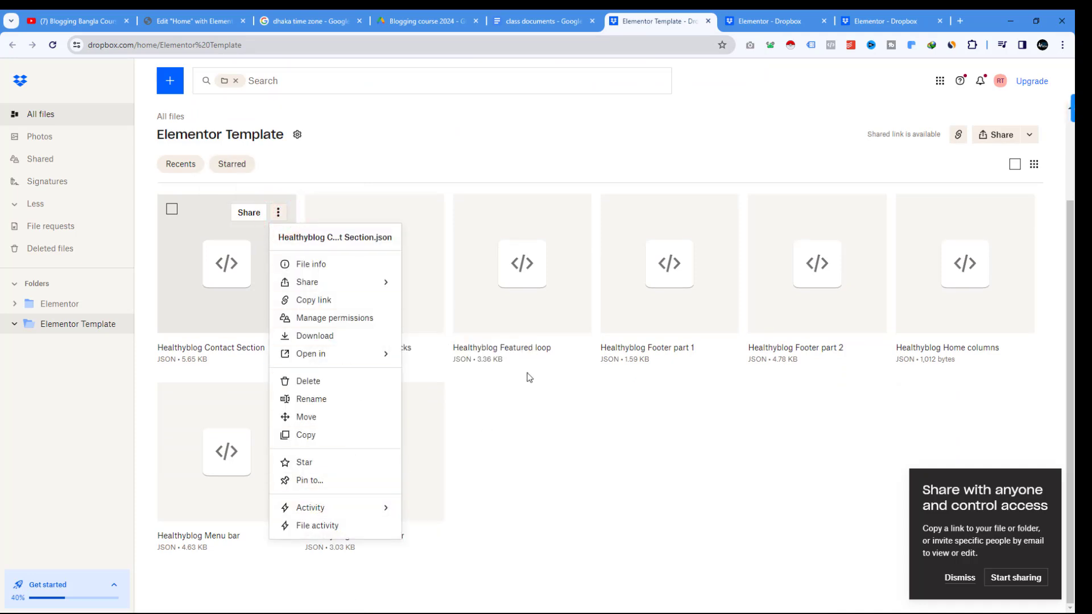
pyautogui.click(572, 433)
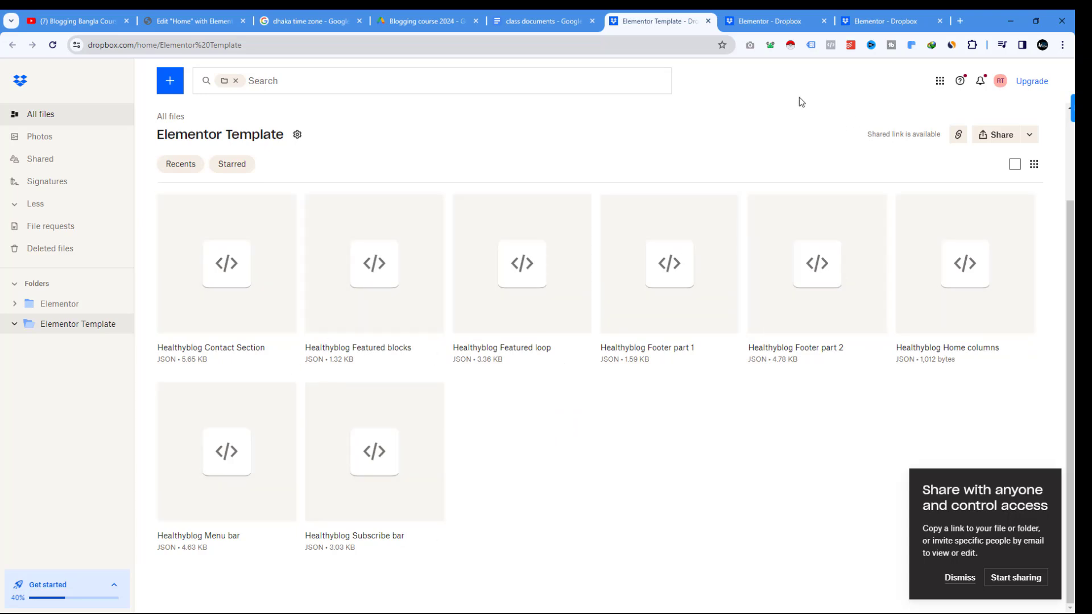
# Check the Elementor and Elementor Template folders in Dropbox, and switch back to the Home page in the Elementor editor.
pyautogui.click(762, 21)
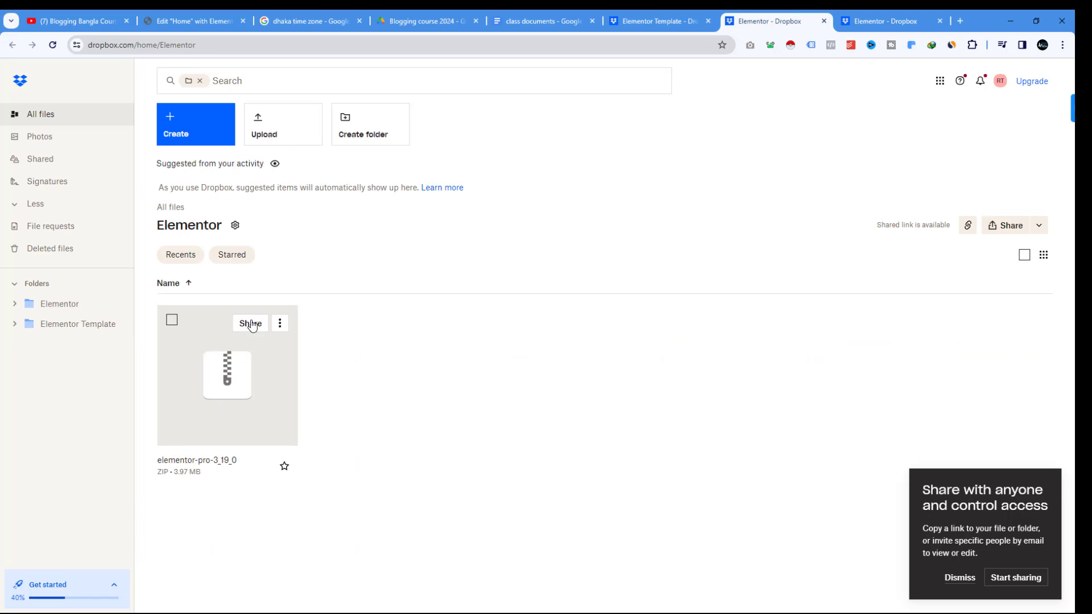
pyautogui.click(660, 21)
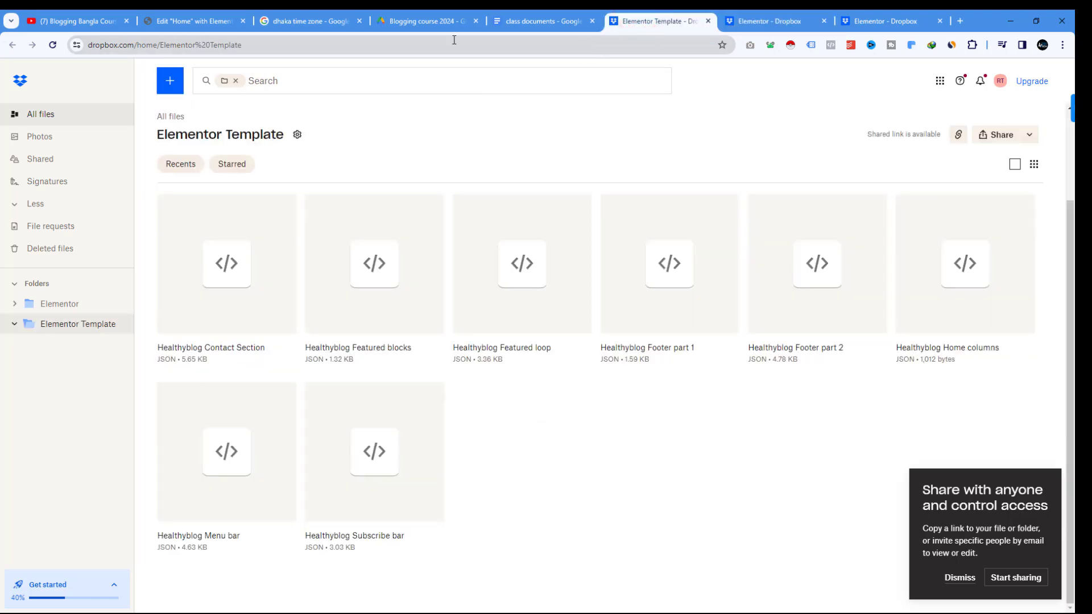
pyautogui.click(192, 20)
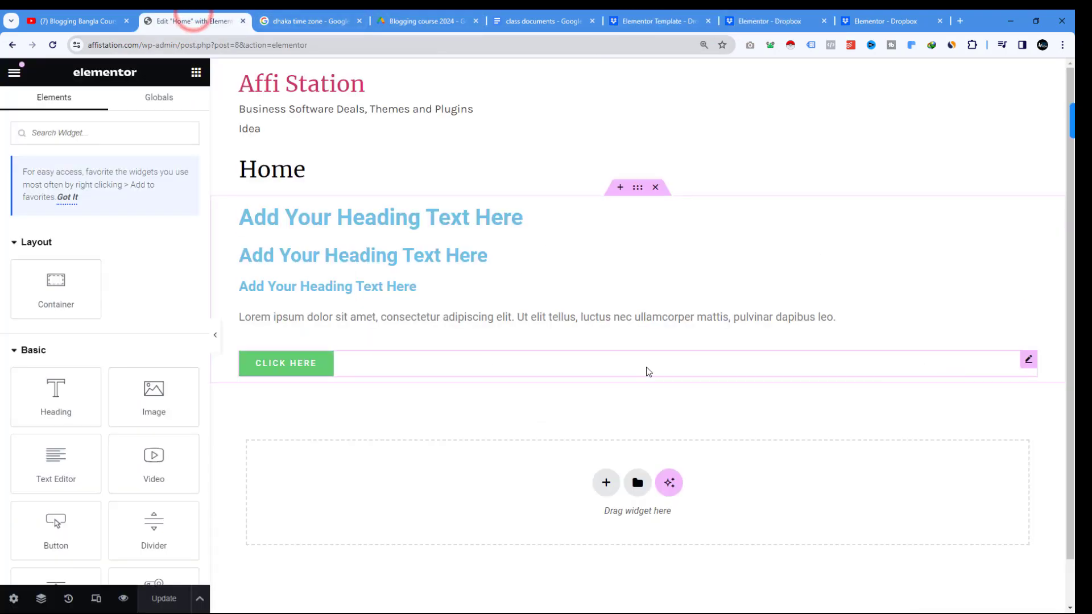